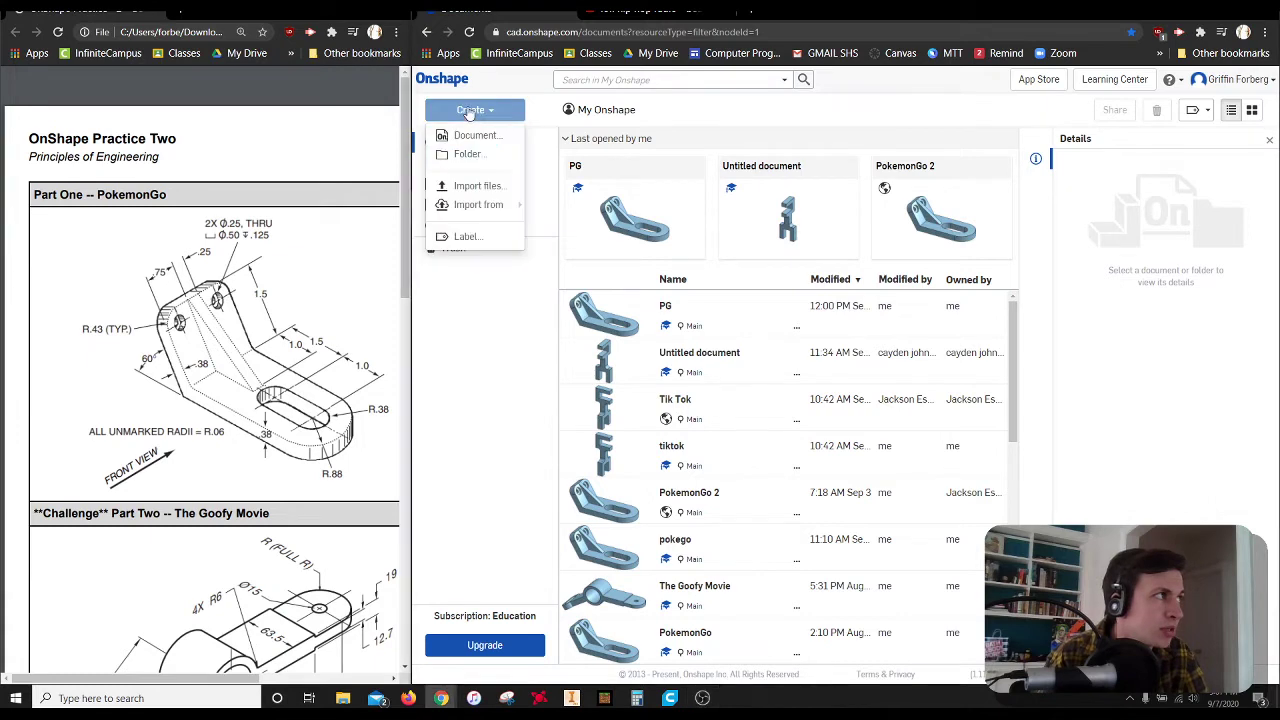
Step: Create a new document named "pkego"
{"action": "left_click", "coordinate": [476, 136]}
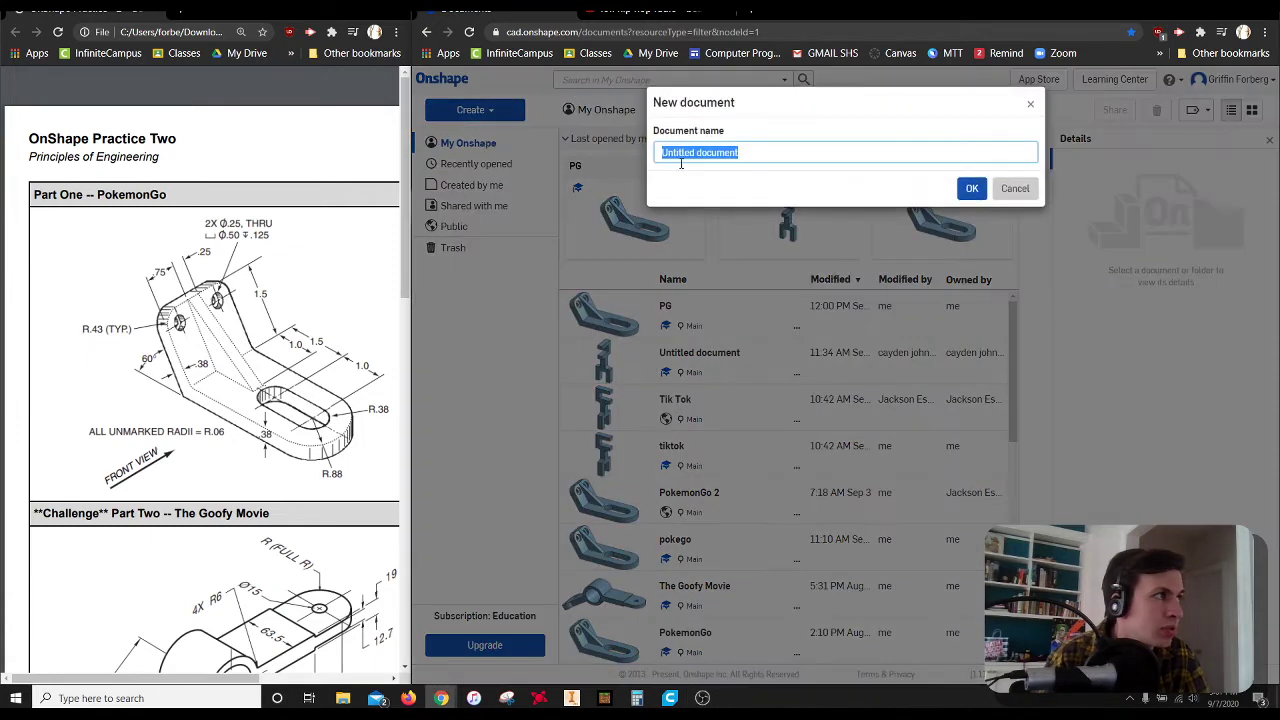
{"action": "type", "text": "pkego"}
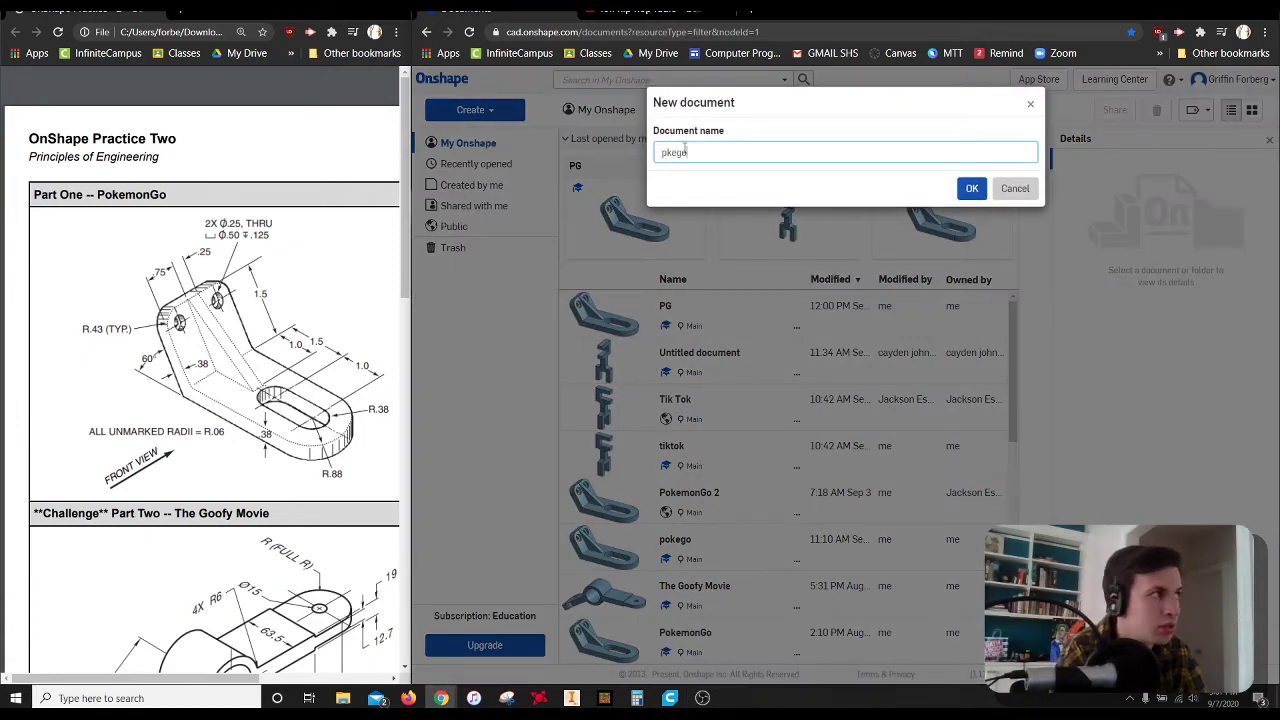
{"action": "key", "text": "Return"}
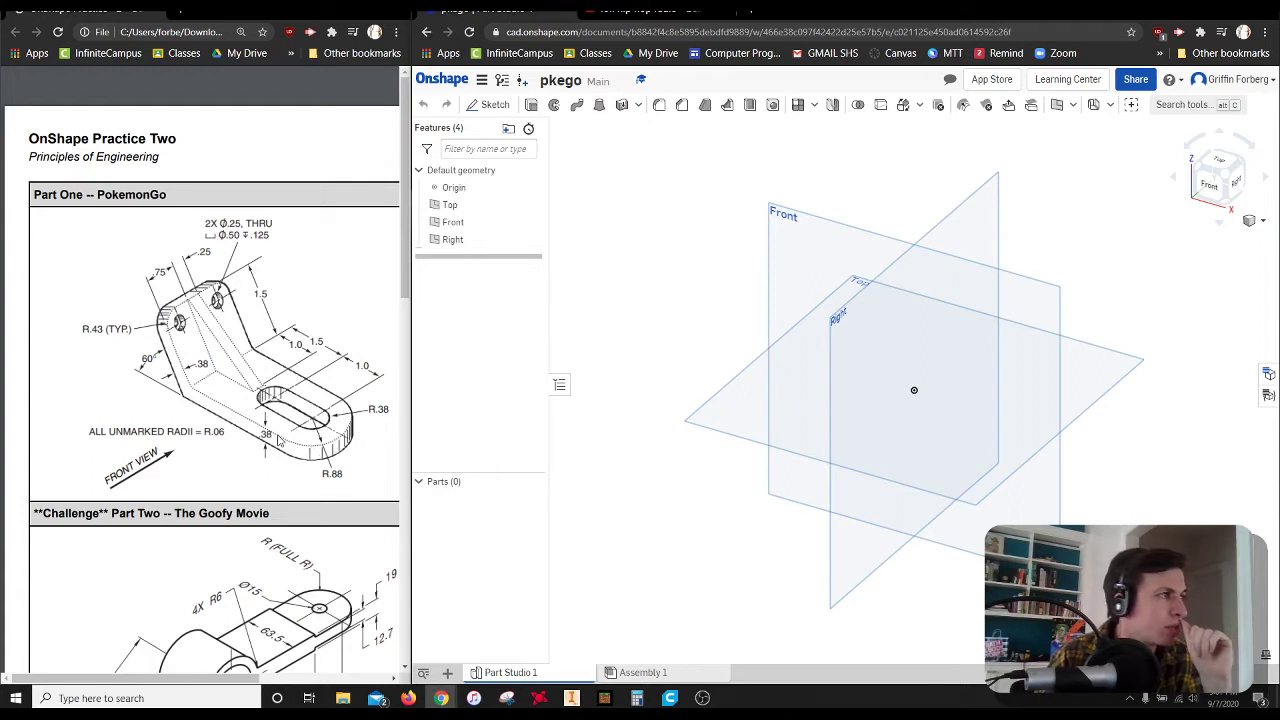
Step: Start a new sketch on the Front plane and view it straight on
{"action": "left_click", "coordinate": [860, 215]}
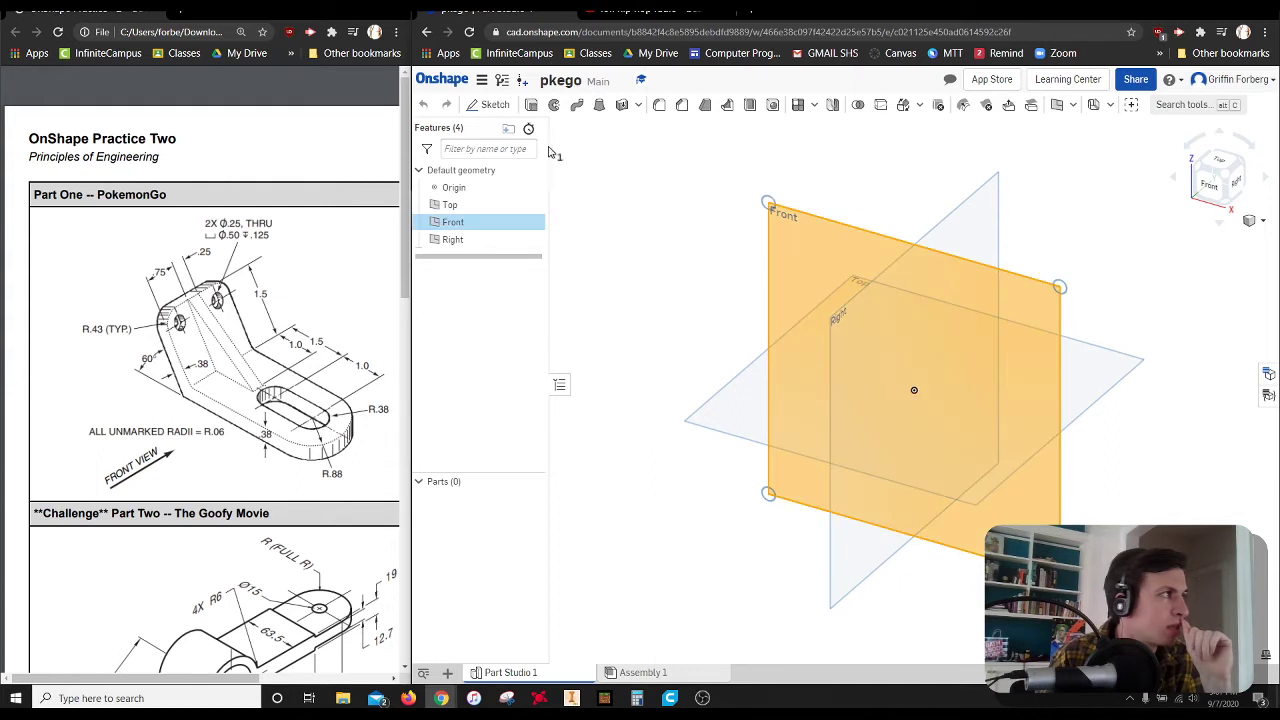
{"action": "left_click", "coordinate": [490, 104]}
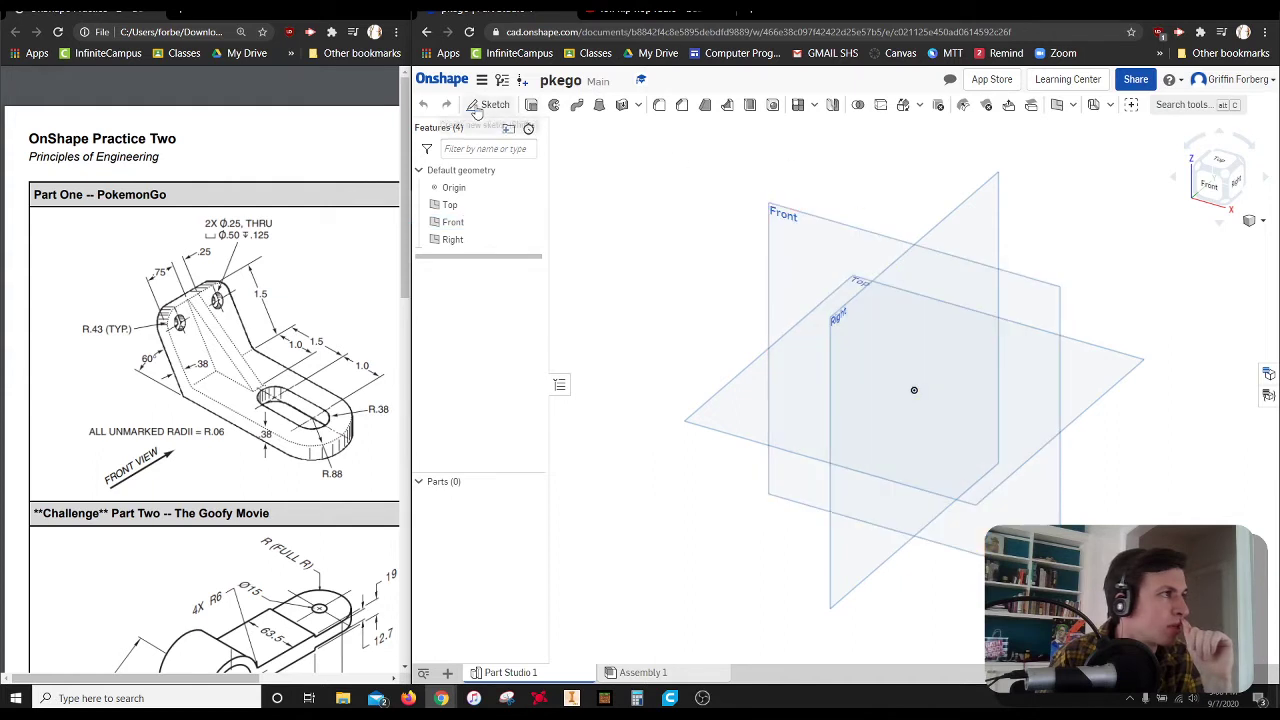
{"action": "right_click", "coordinate": [801, 215]}
{"action": "left_click", "coordinate": [855, 306]}
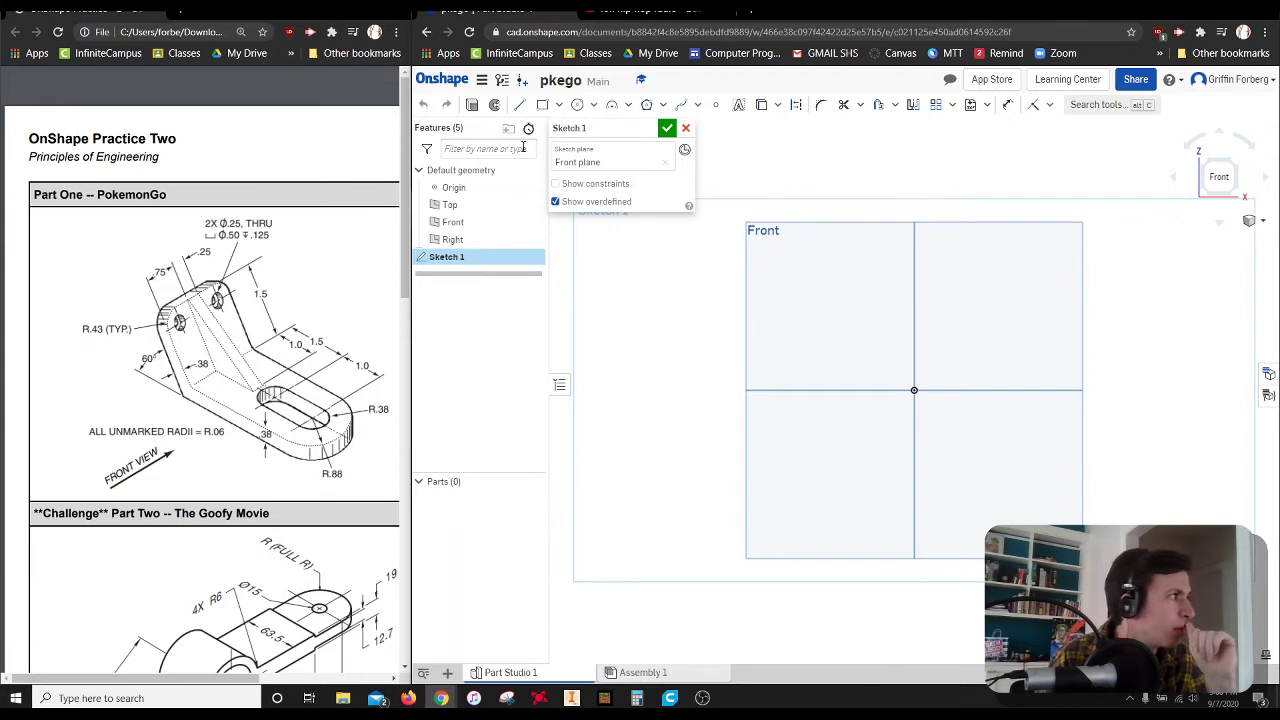
Step: Sketch a horizontal line about 4.5 in long rightward from the origin, plus a second line slanting up and left from the origin
{"action": "left_click", "coordinate": [519, 104]}
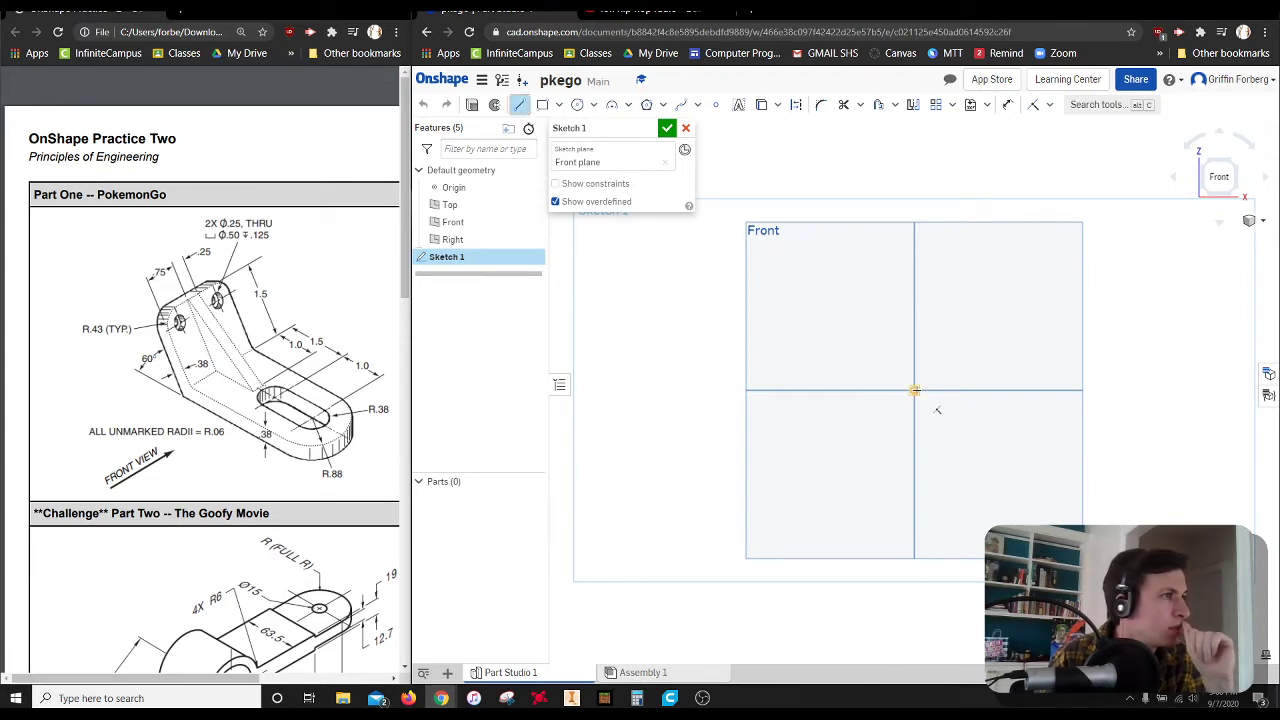
{"action": "left_click", "coordinate": [914, 390]}
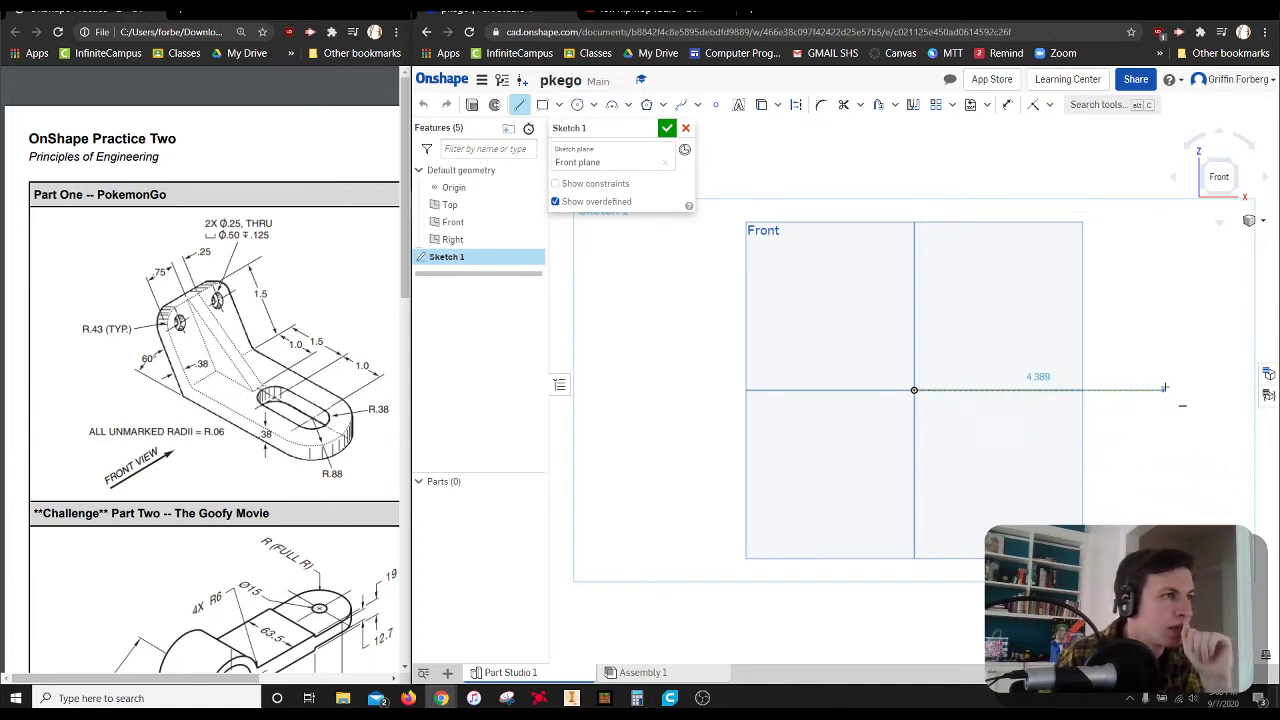
{"action": "left_click", "coordinate": [1167, 388]}
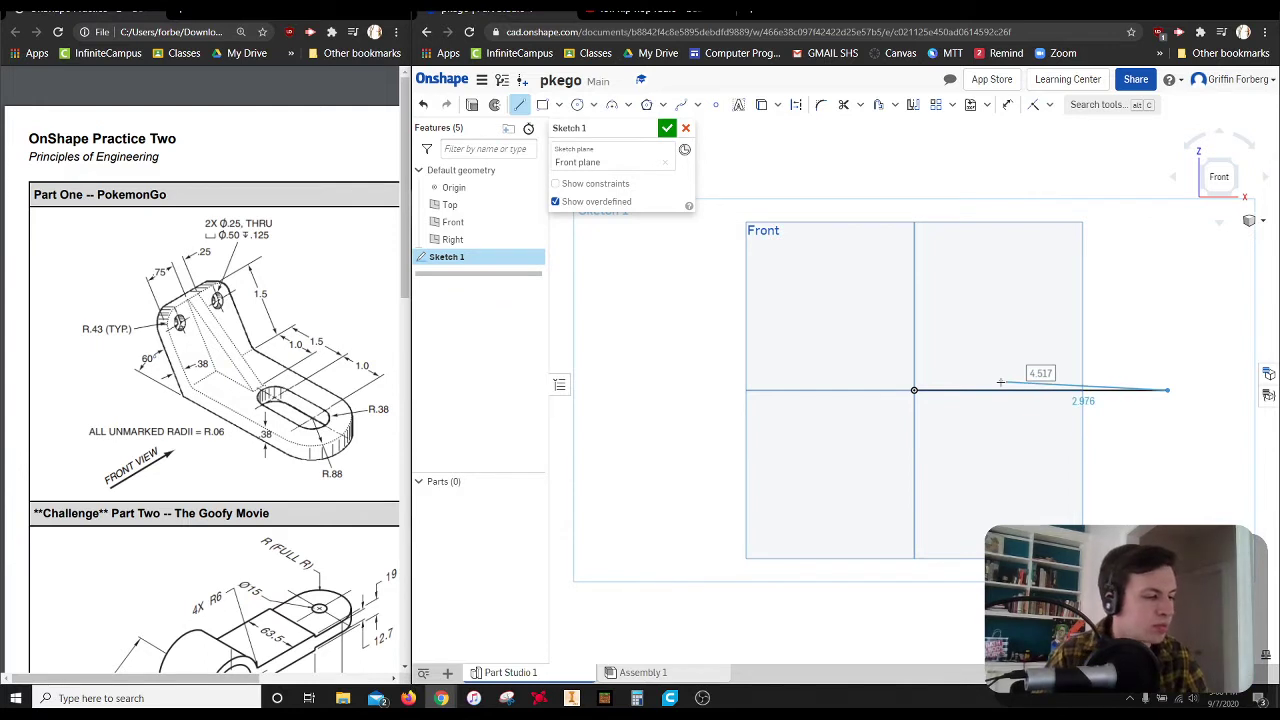
{"action": "key", "text": "Escape"}
{"action": "left_click", "coordinate": [519, 104]}
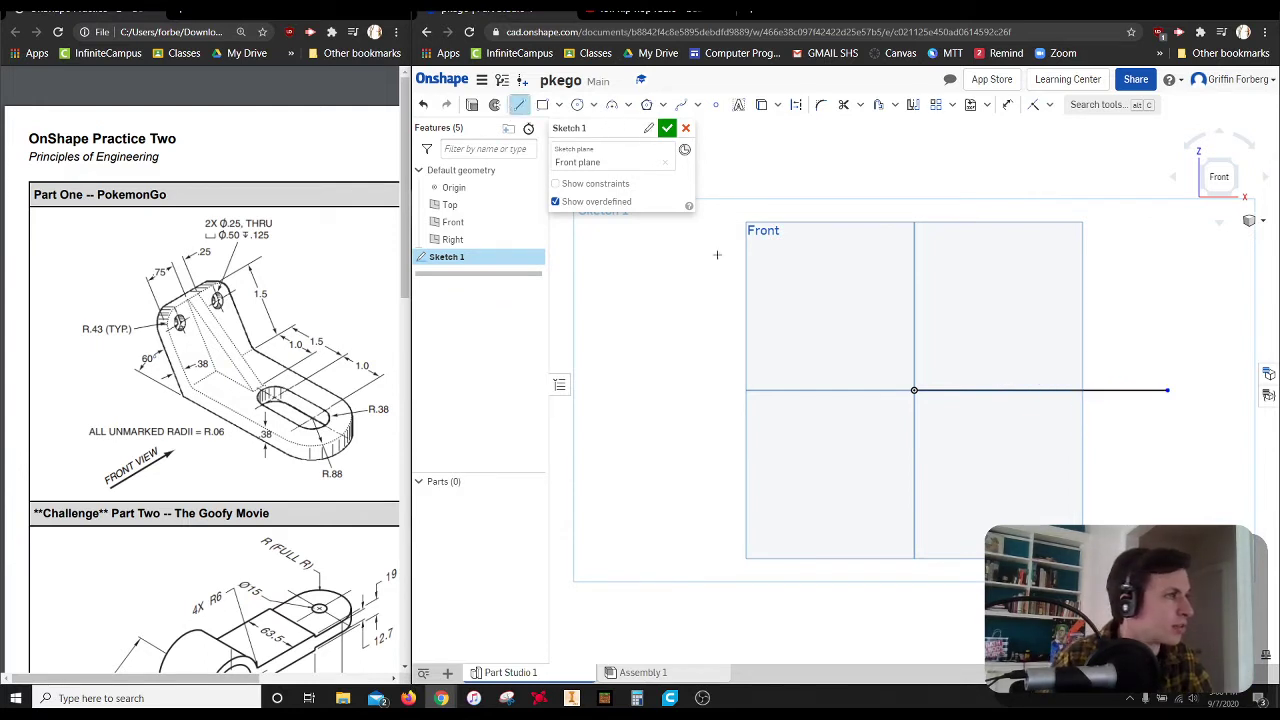
{"action": "left_click", "coordinate": [914, 390]}
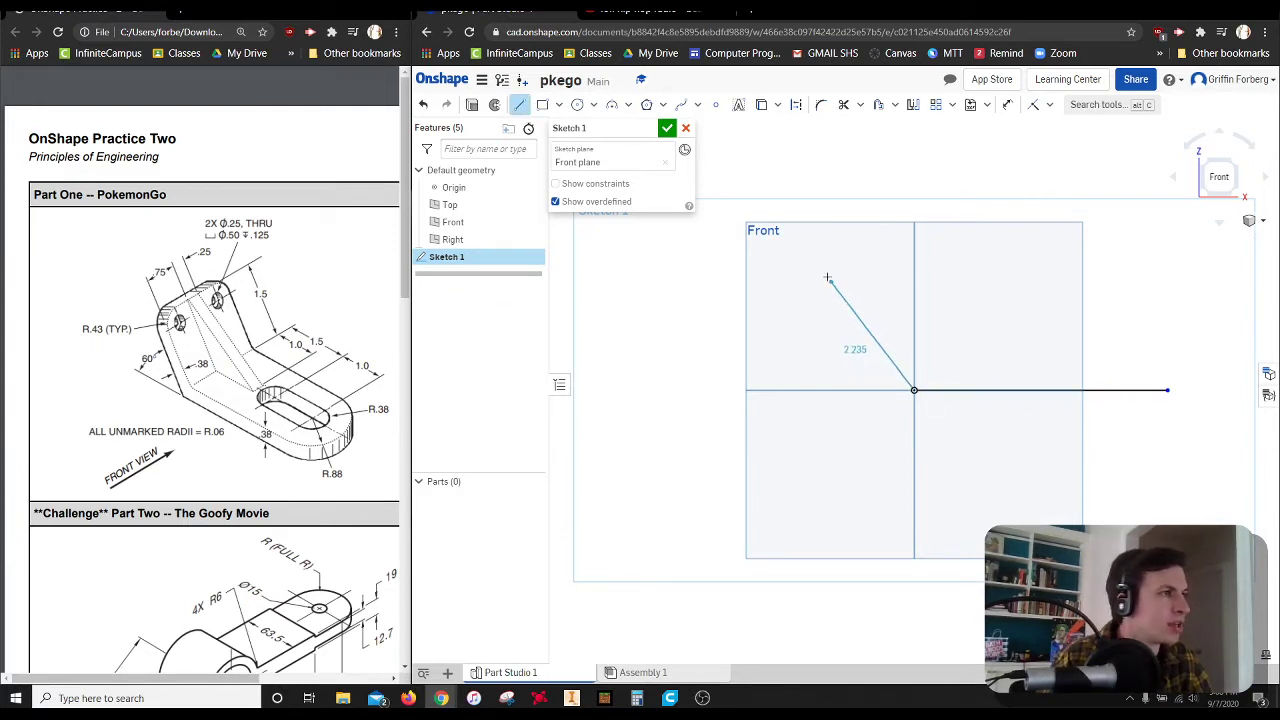
{"action": "left_click", "coordinate": [824, 270]}
{"action": "key", "text": "Escape"}
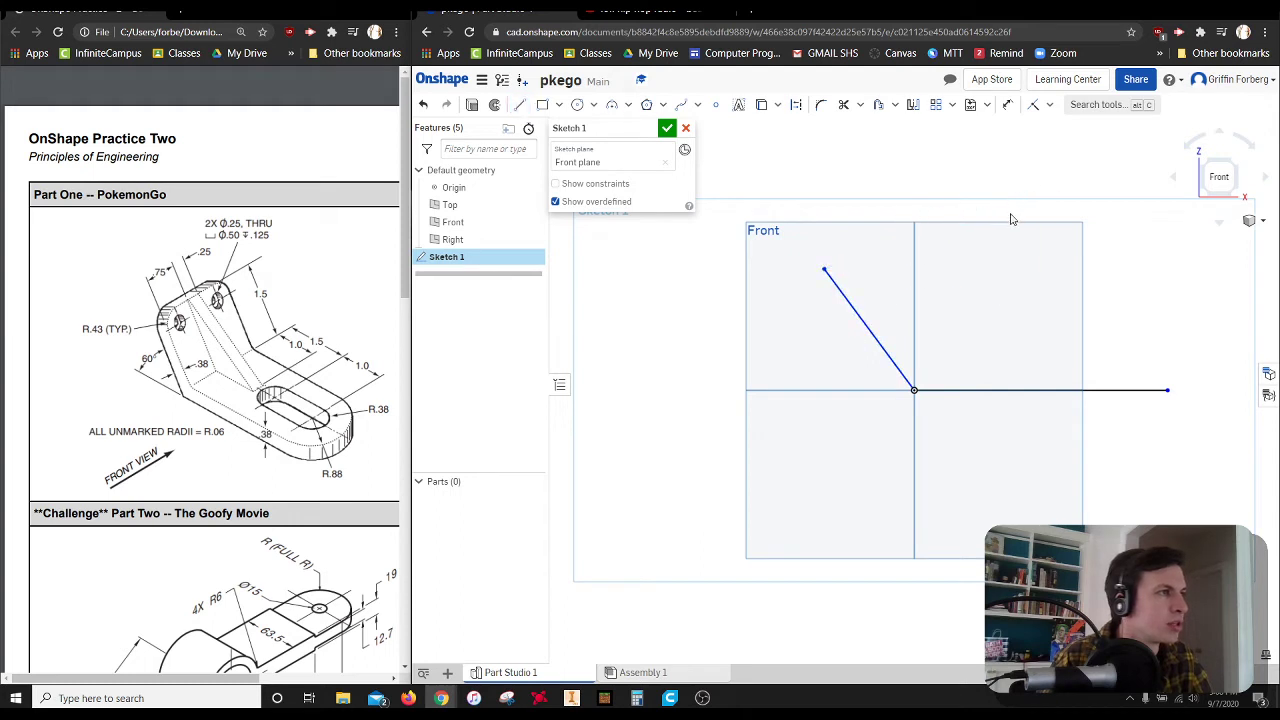
Step: Dimension the horizontal line to 3.38 in and the slanted line to 1.5 in
{"action": "left_click", "coordinate": [1007, 104]}
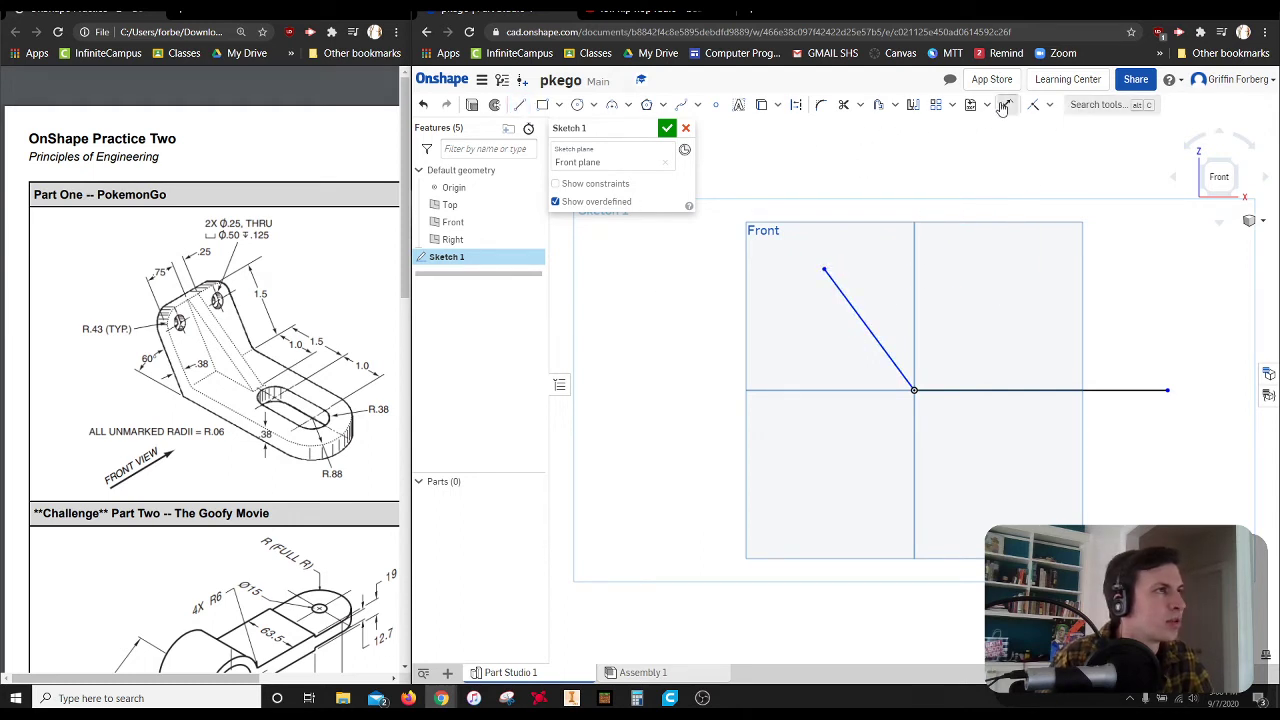
{"action": "left_click", "coordinate": [1168, 390]}
{"action": "left_click", "coordinate": [1050, 330]}
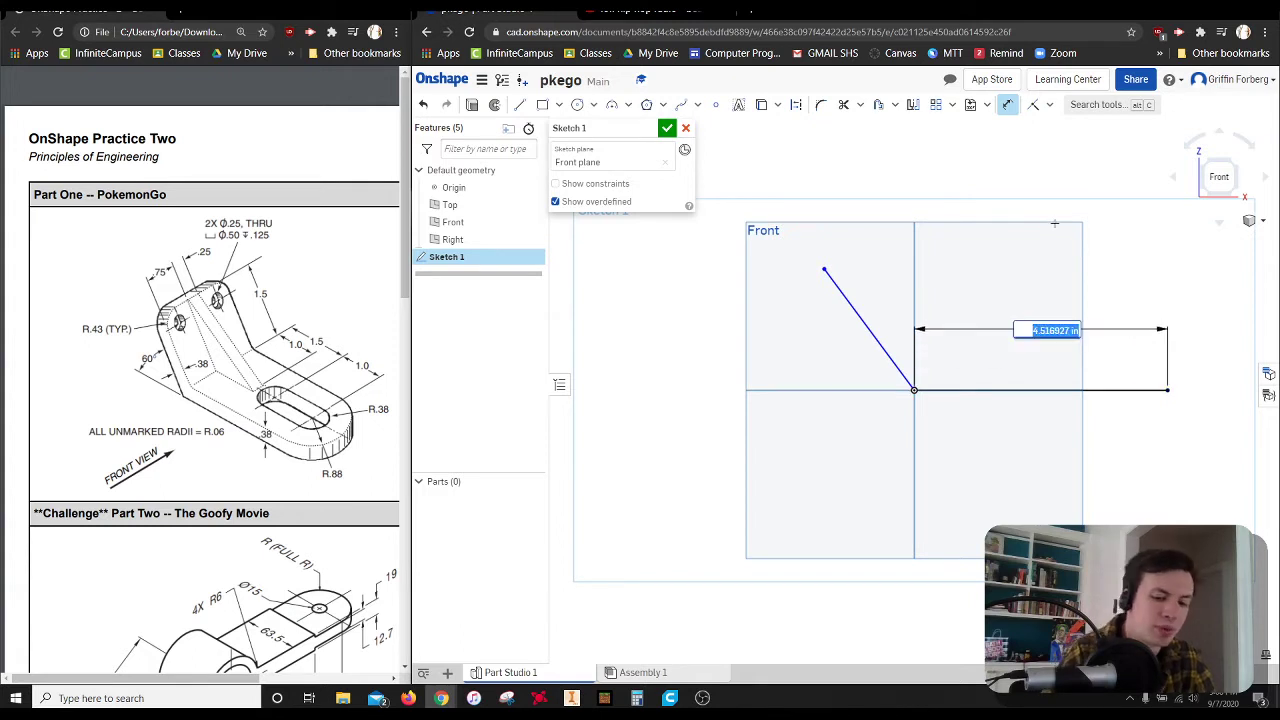
{"action": "type", "text": "3.38"}
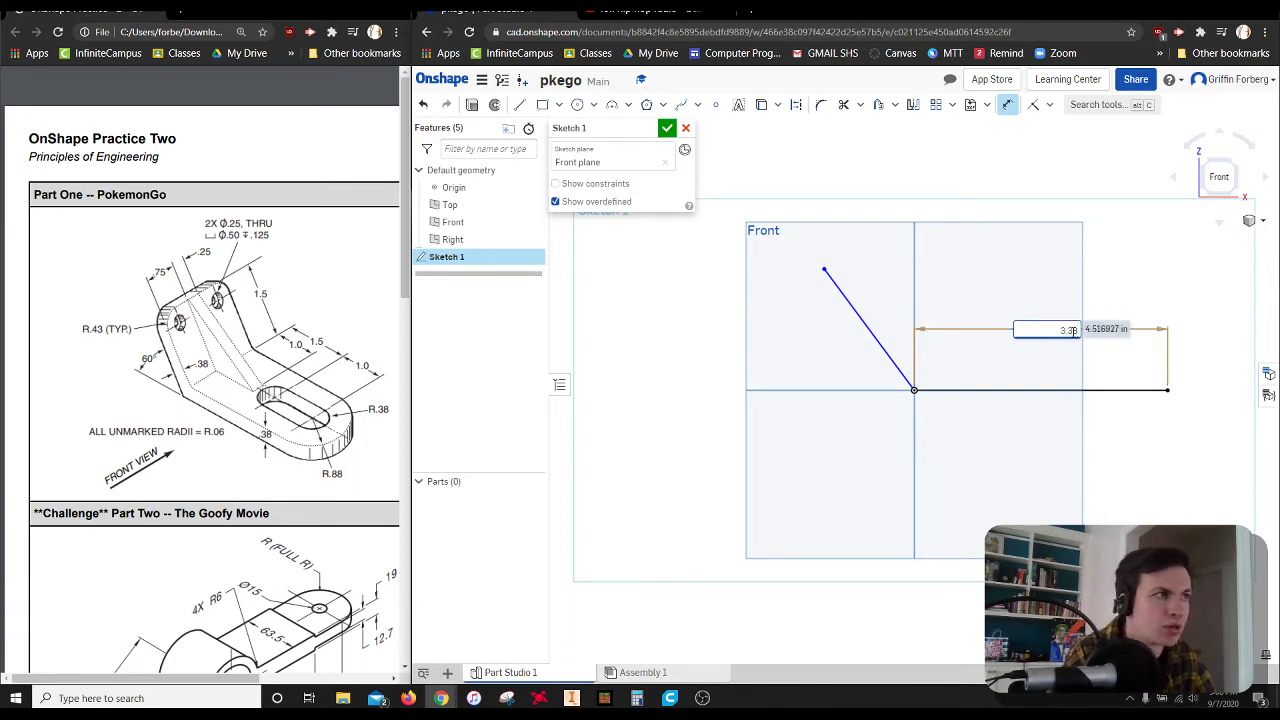
{"action": "key", "text": "Return"}
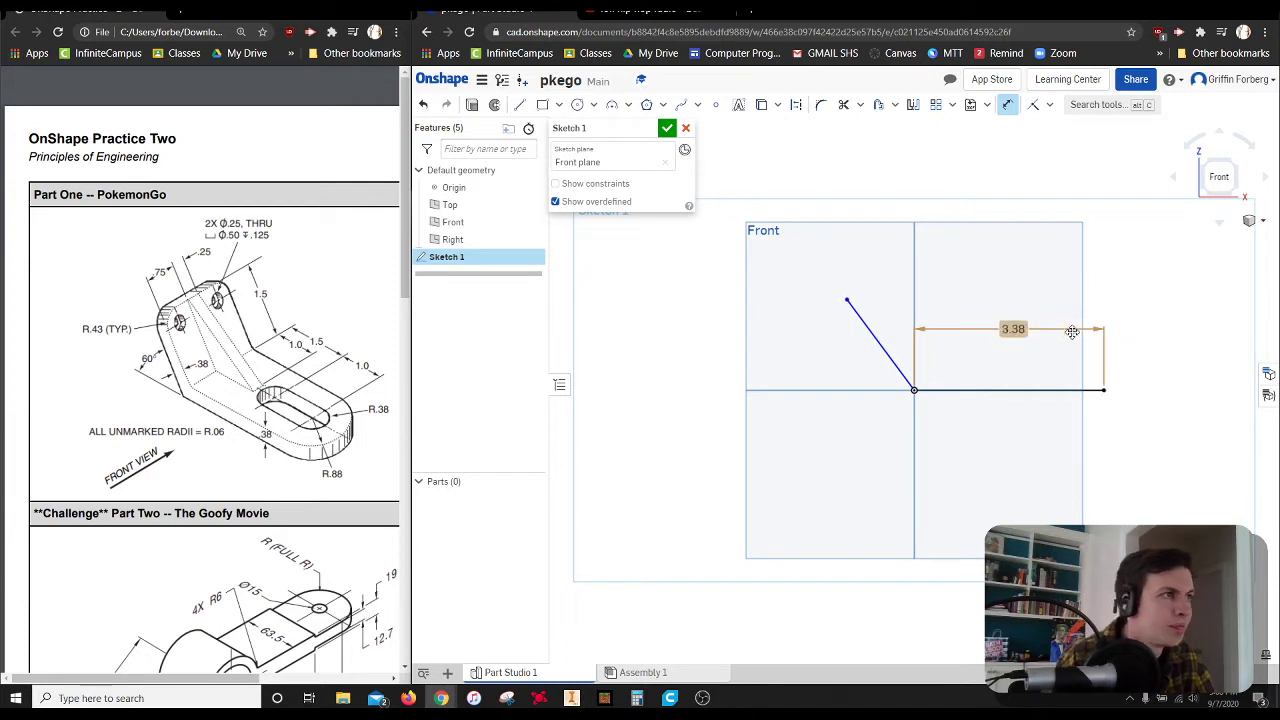
{"action": "left_click", "coordinate": [860, 320]}
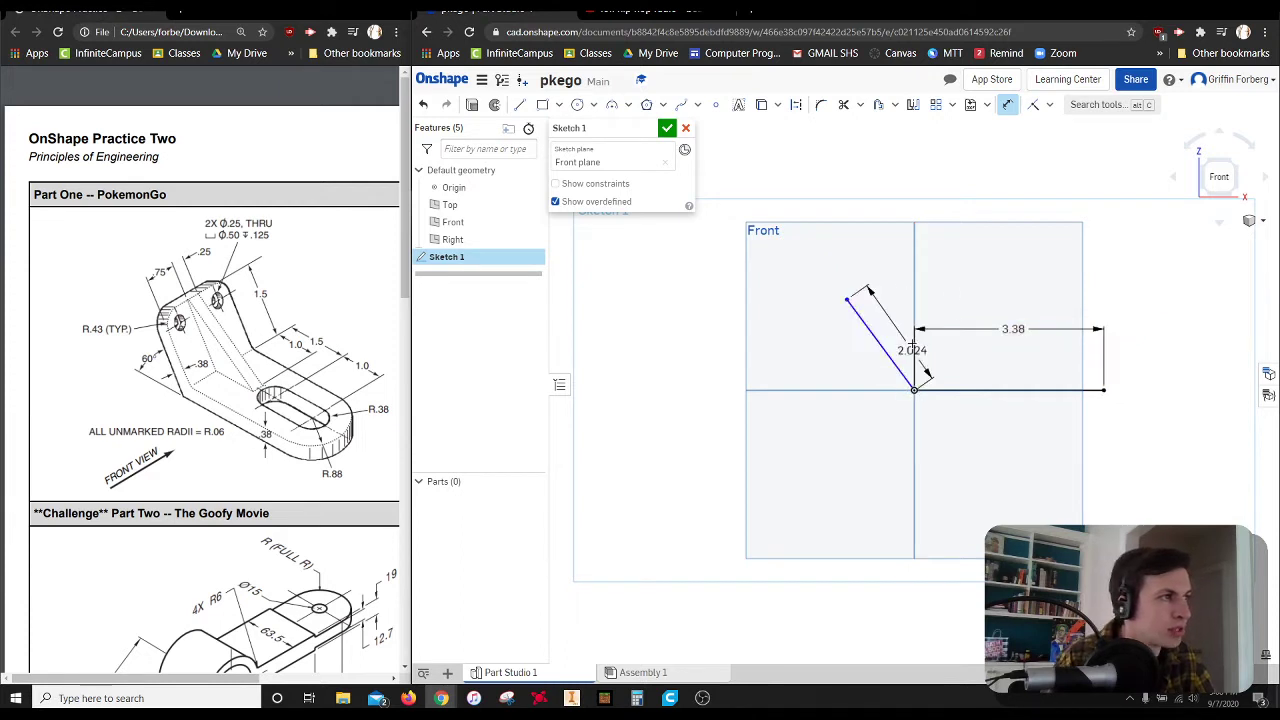
{"action": "left_click", "coordinate": [910, 337]}
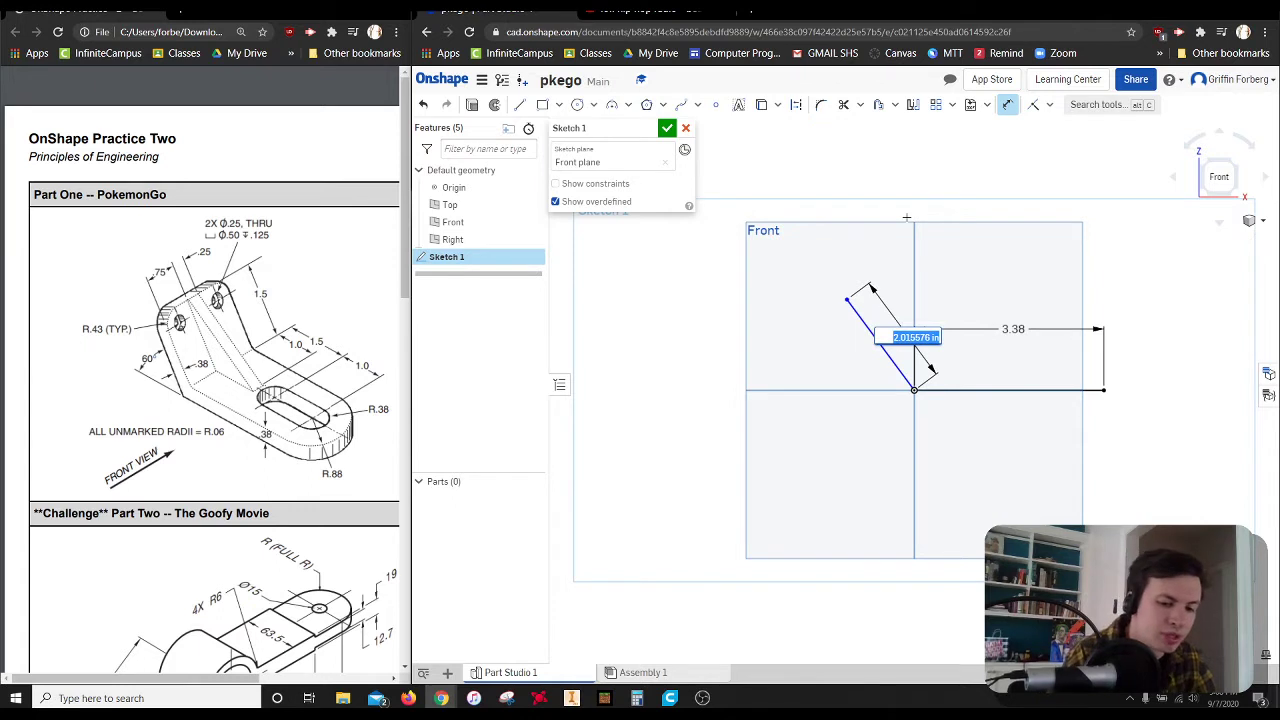
{"action": "type", "text": "1.5"}
{"action": "key", "text": "Return"}
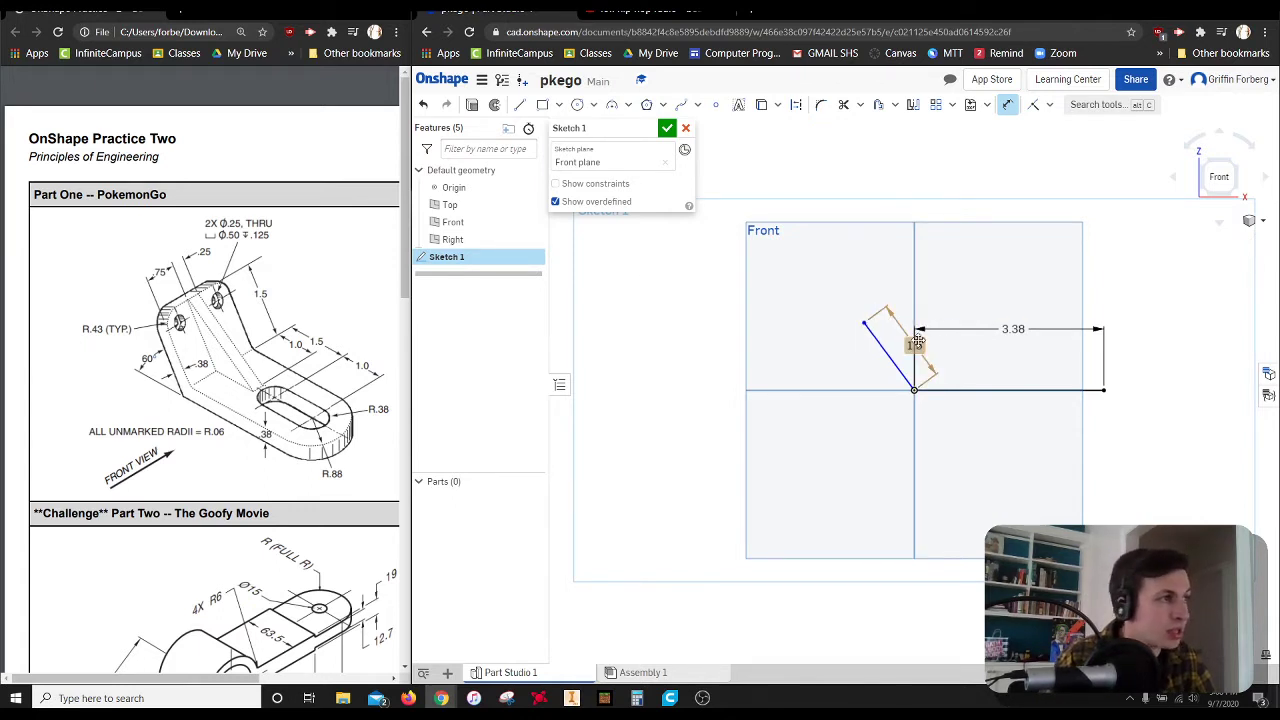
Step: Draw a horizontal construction line extending left from the origin
{"action": "left_click", "coordinate": [519, 104]}
{"action": "left_click", "coordinate": [796, 104]}
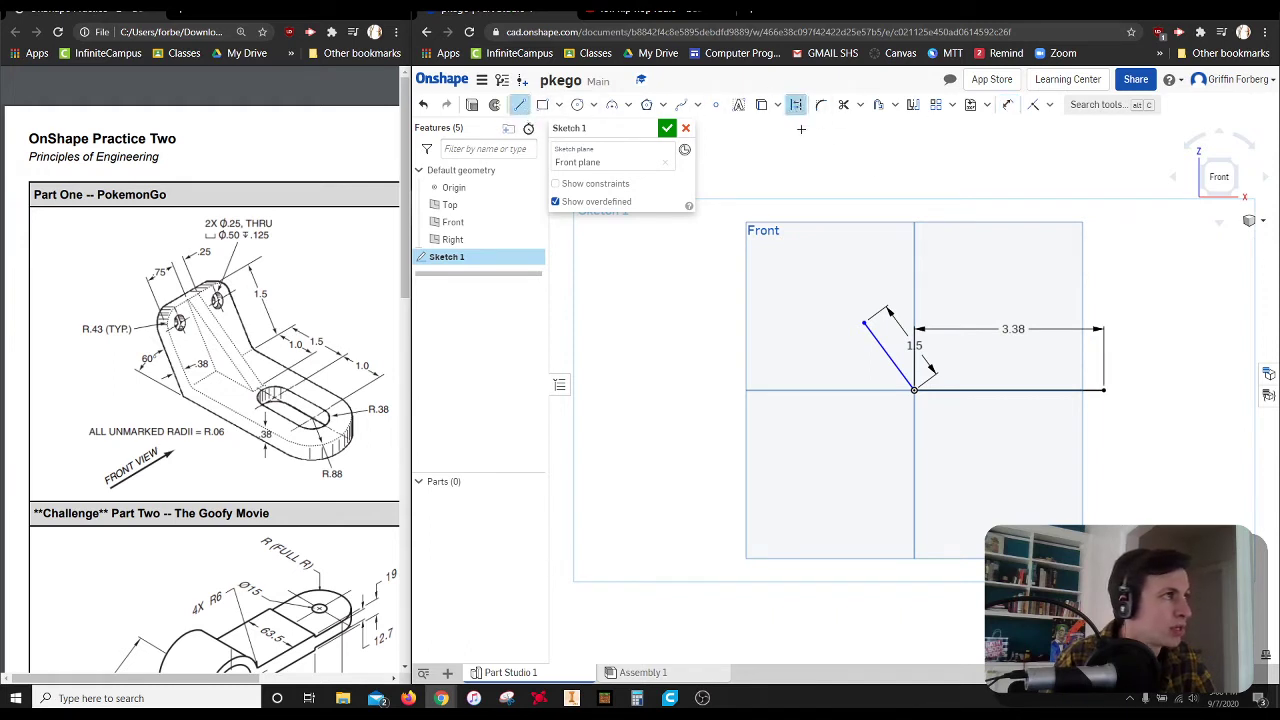
{"action": "left_click", "coordinate": [837, 390]}
{"action": "key", "text": "Escape"}
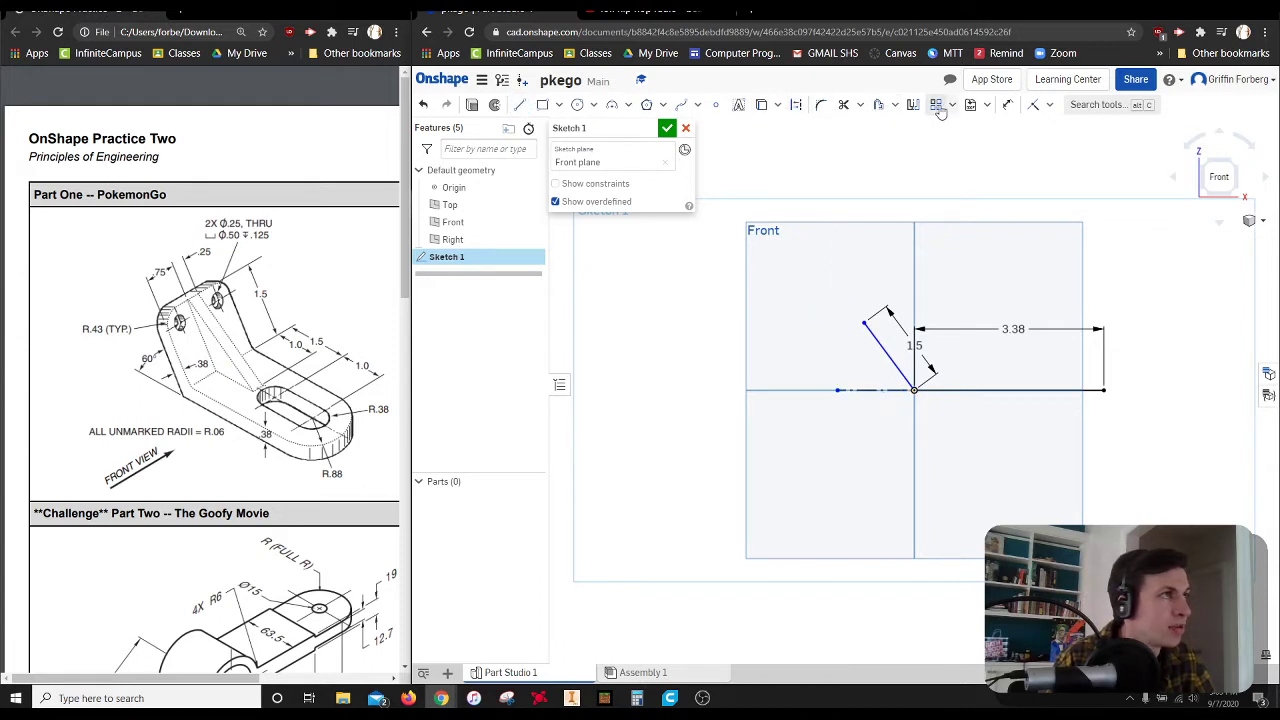
Step: Dimension the angle between the slanted line and the construction line to 60 degrees
{"action": "left_click", "coordinate": [1007, 104]}
{"action": "left_click", "coordinate": [866, 335]}
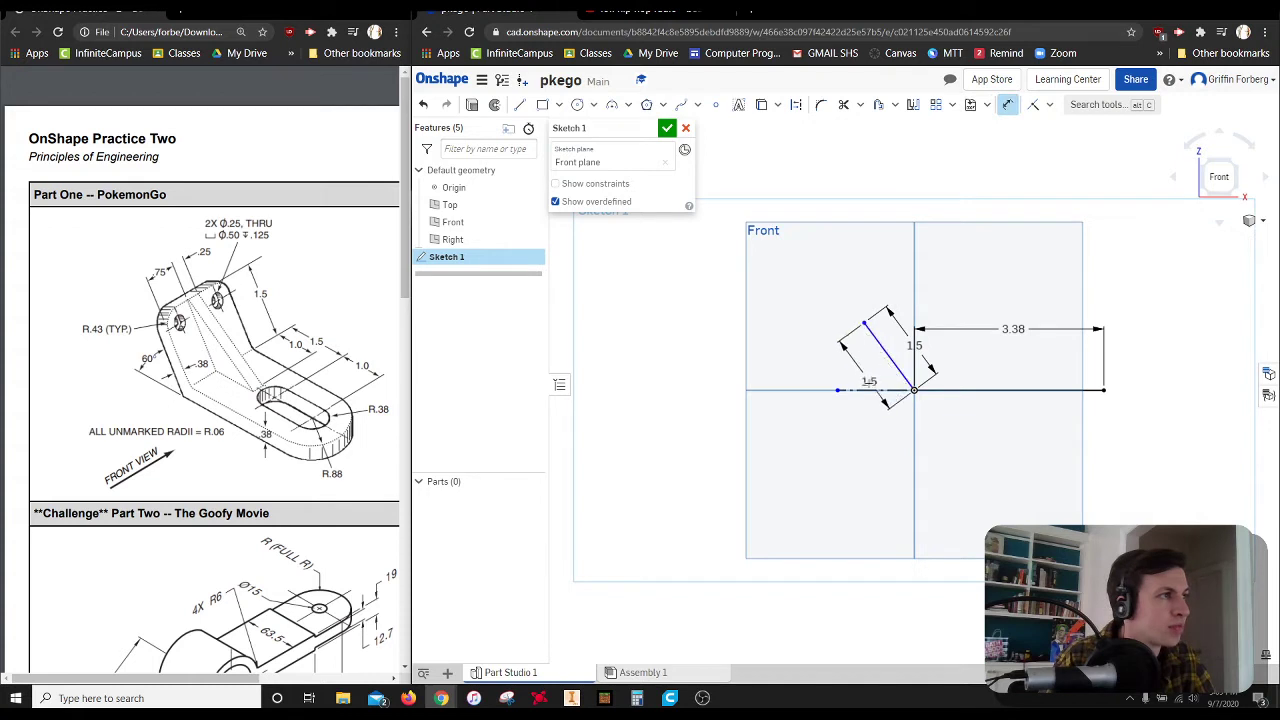
{"action": "left_click", "coordinate": [857, 390]}
{"action": "left_click", "coordinate": [860, 365]}
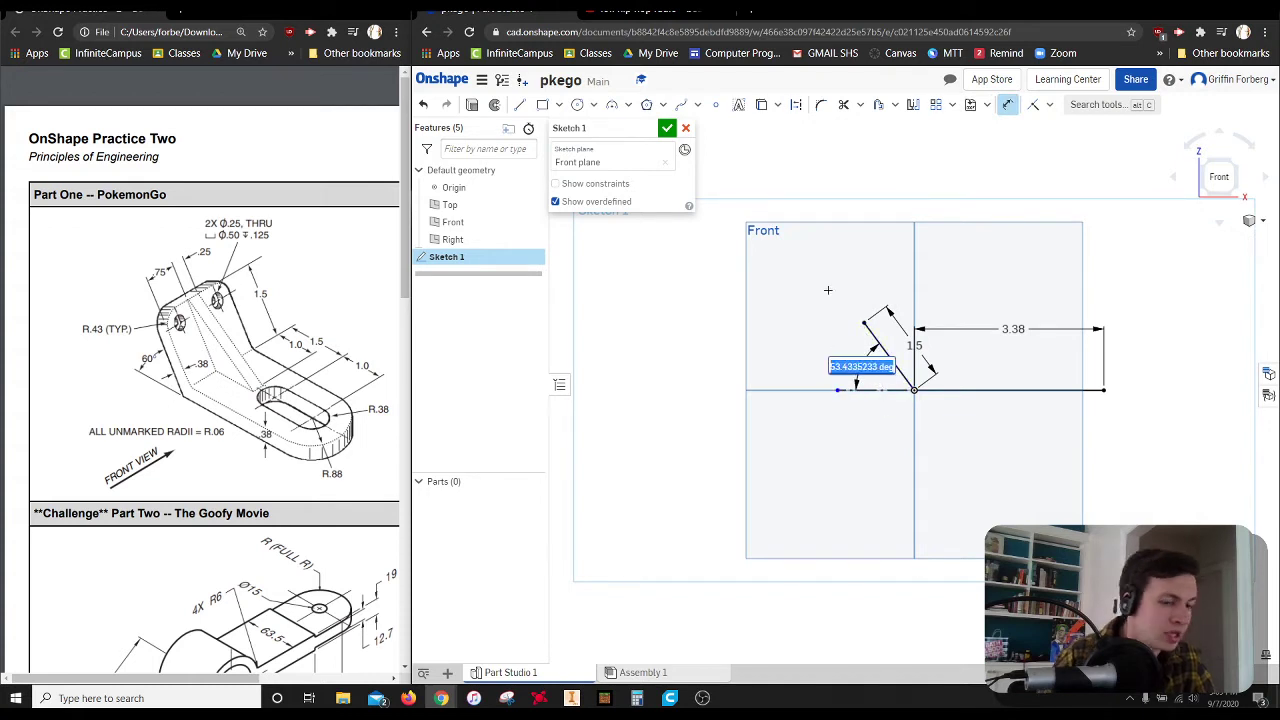
{"action": "type", "text": "60"}
{"action": "key", "text": "Return"}
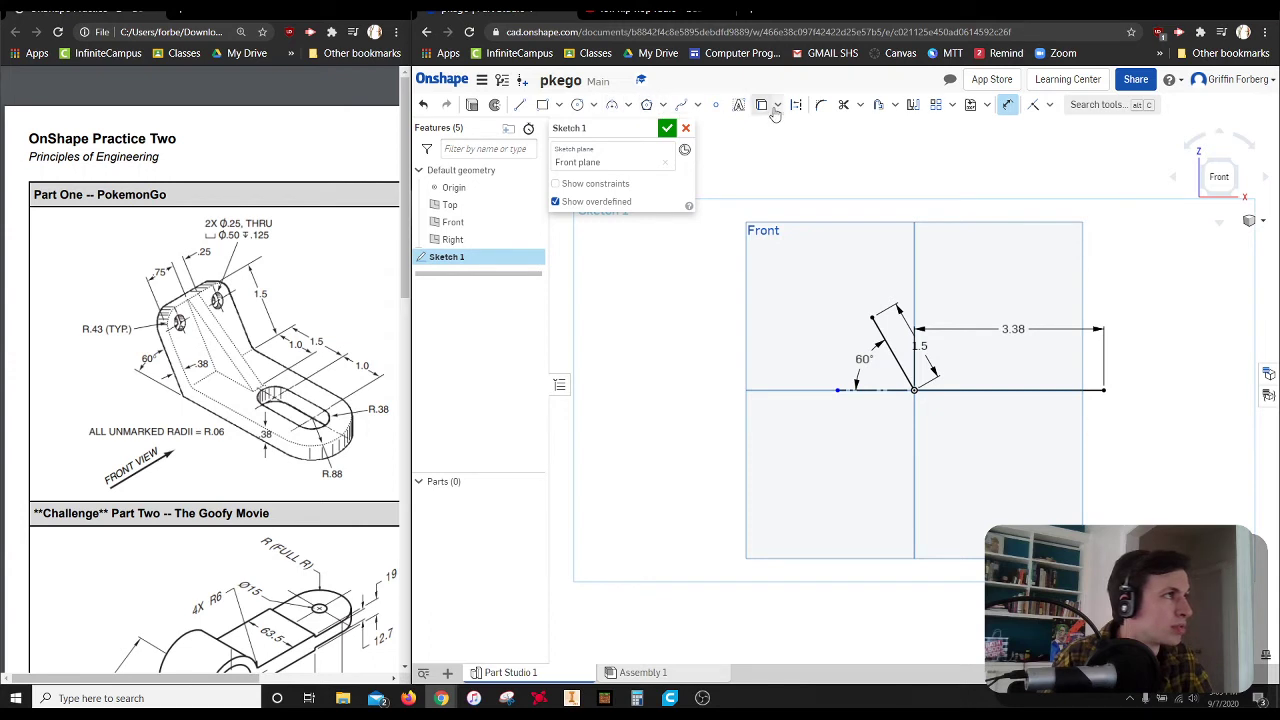
Step: Offset the slanted and horizontal lines together by 0.38 in toward the lower left side
{"action": "left_click", "coordinate": [893, 105]}
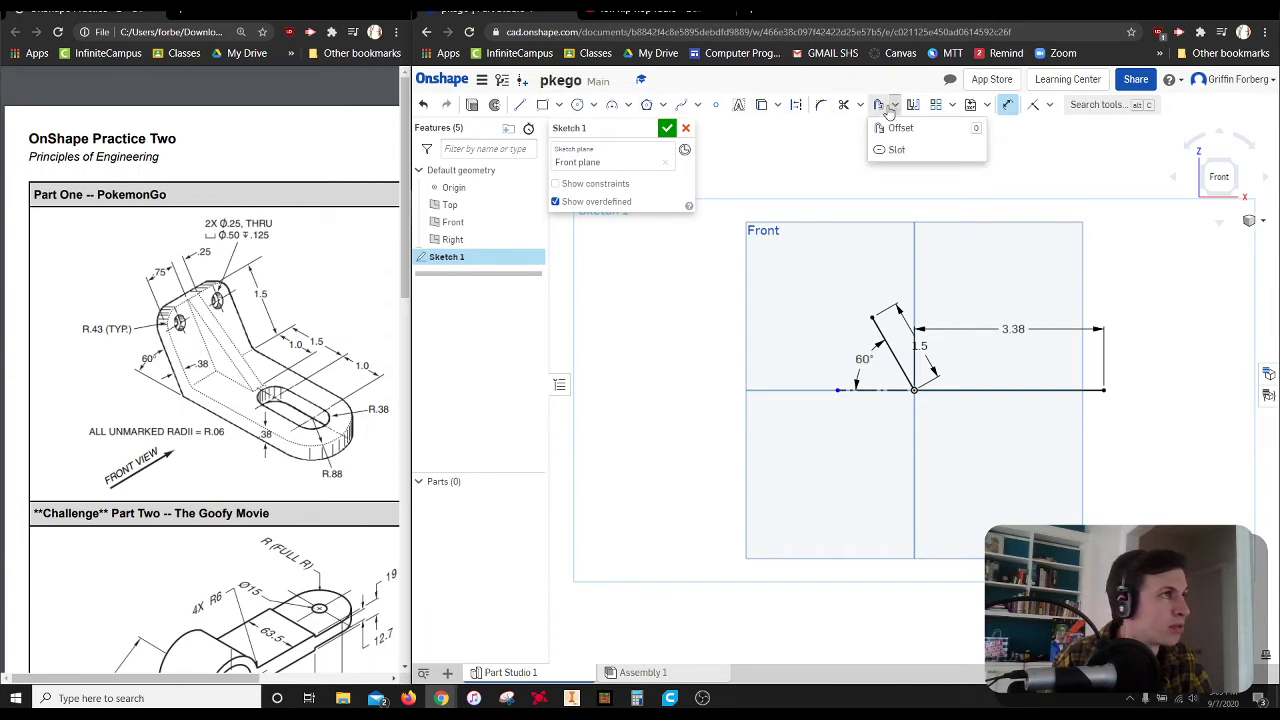
{"action": "left_click", "coordinate": [879, 108]}
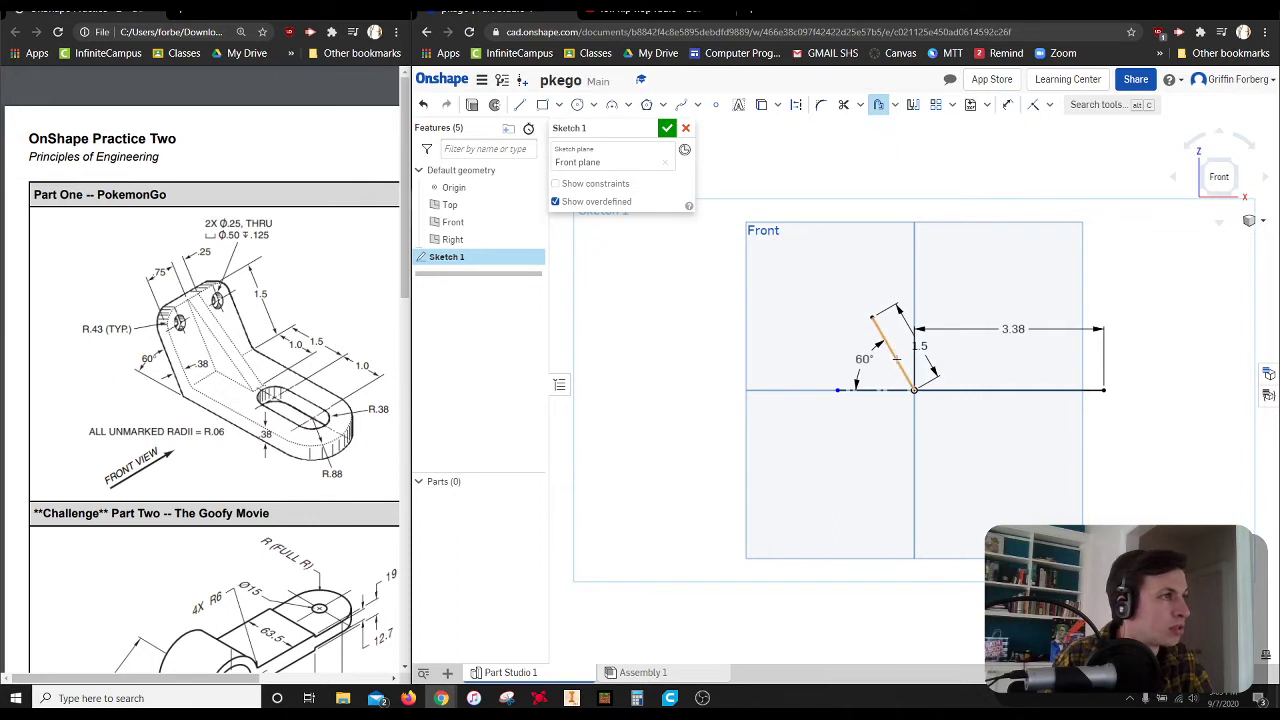
{"action": "left_click", "coordinate": [897, 357]}
{"action": "left_click", "coordinate": [945, 390]}
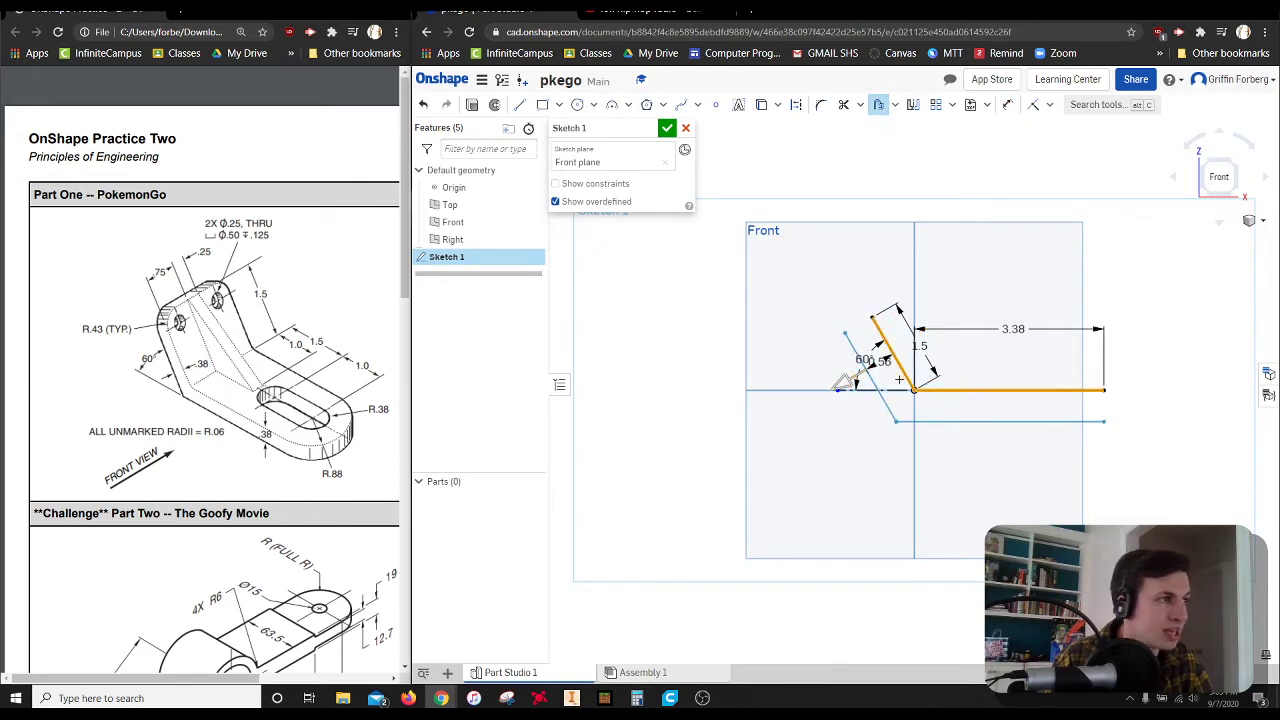
{"action": "left_click", "coordinate": [826, 363]}
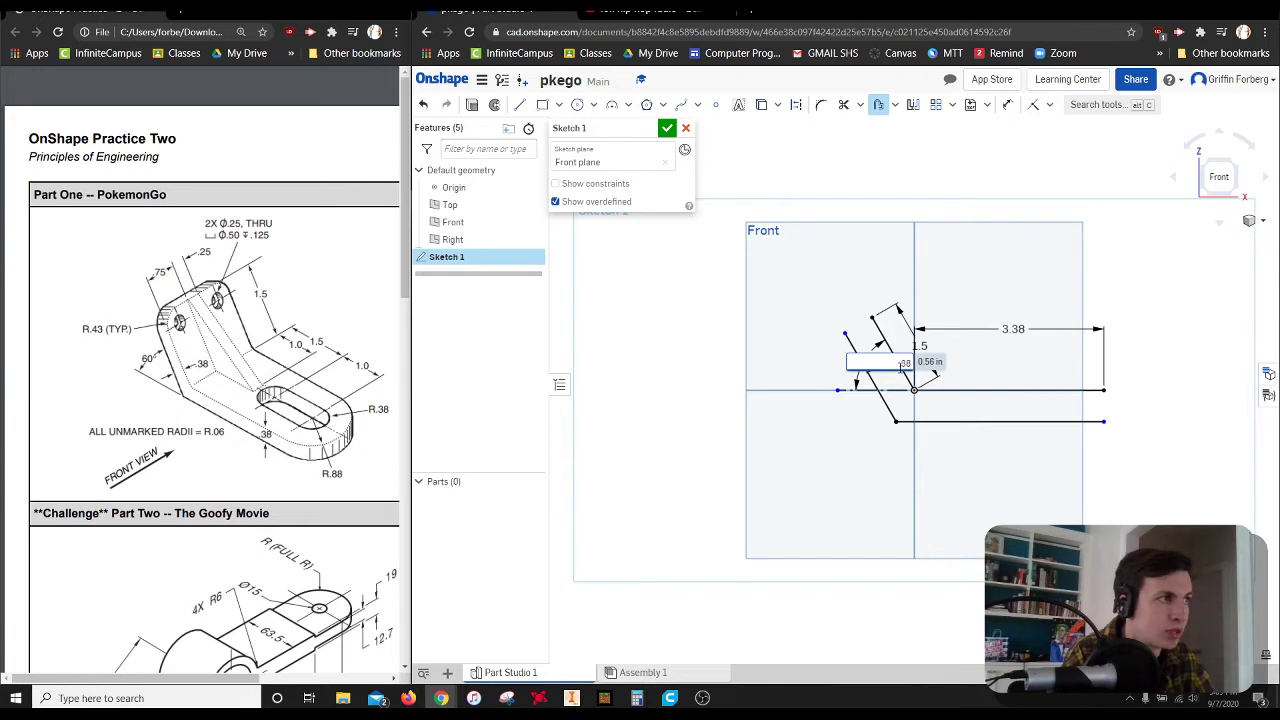
{"action": "type", "text": ".38"}
{"action": "key", "text": "Return"}
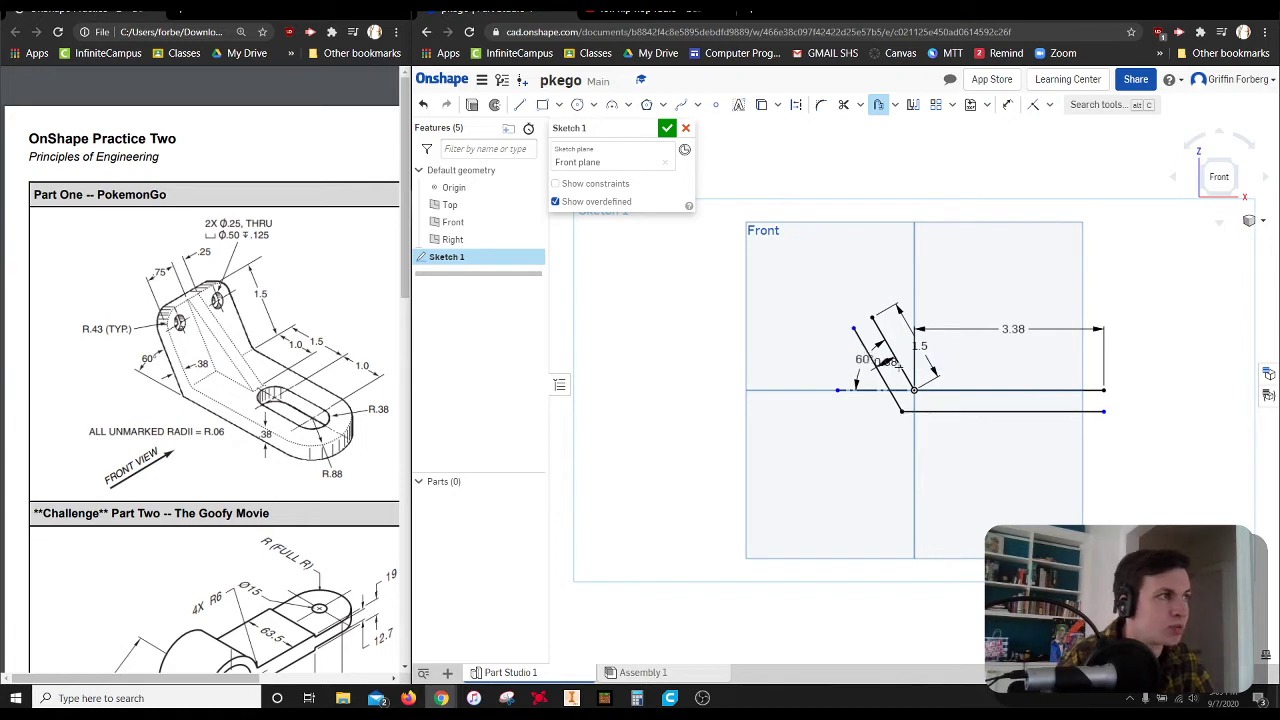
Step: Close both open ends of the L-shaped profile with lines joining the original and offset endpoints
{"action": "left_click", "coordinate": [519, 104]}
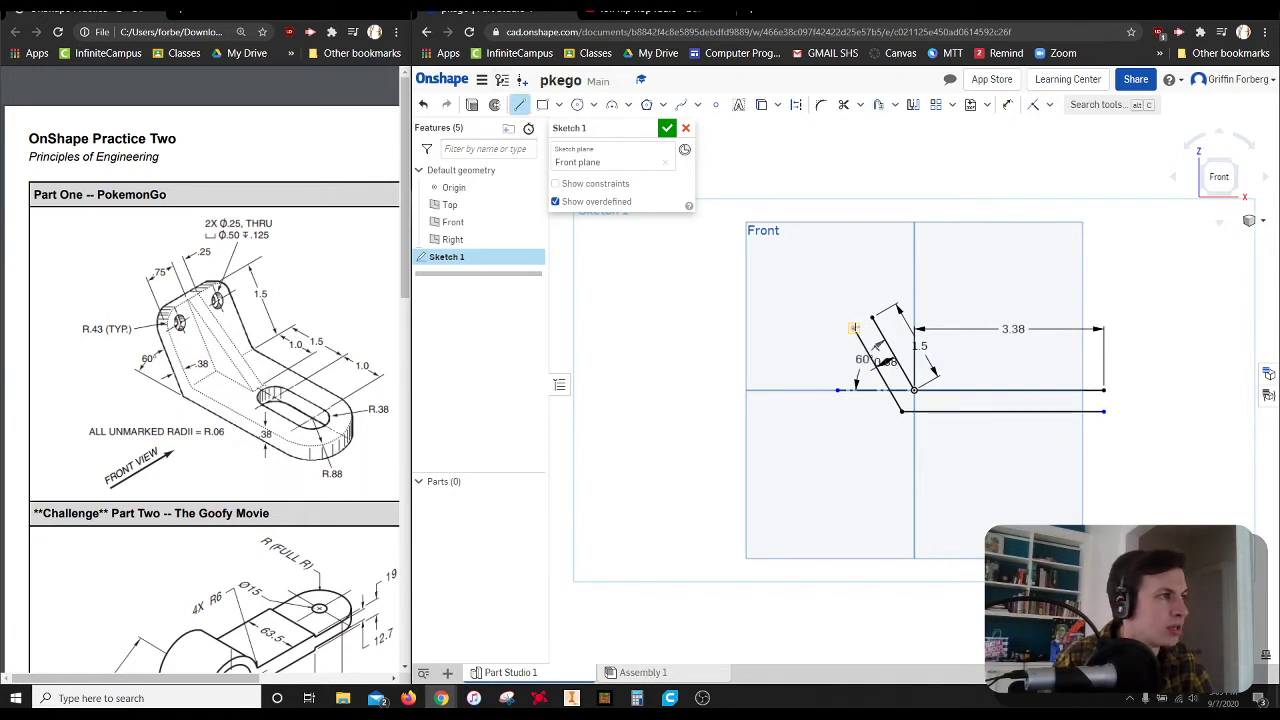
{"action": "left_click_drag", "start_coordinate": [853, 327], "coordinate": [872, 318]}
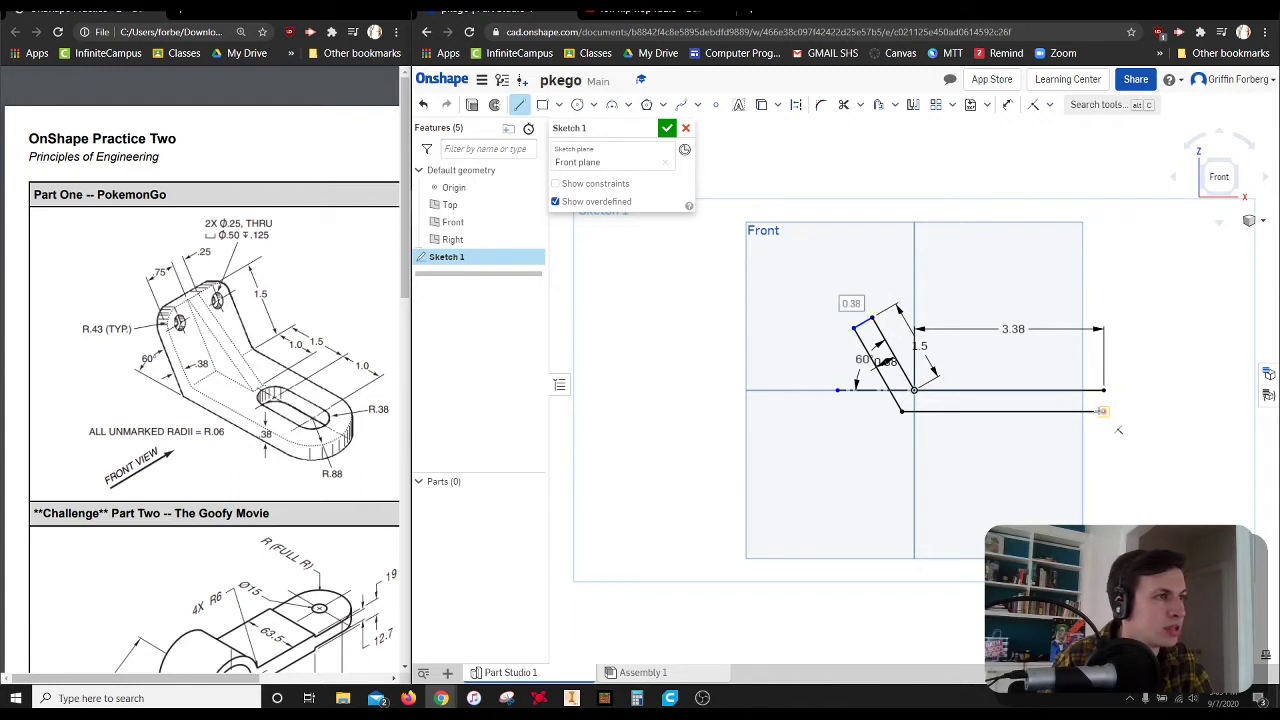
{"action": "left_click_drag", "start_coordinate": [1101, 411], "coordinate": [1104, 390]}
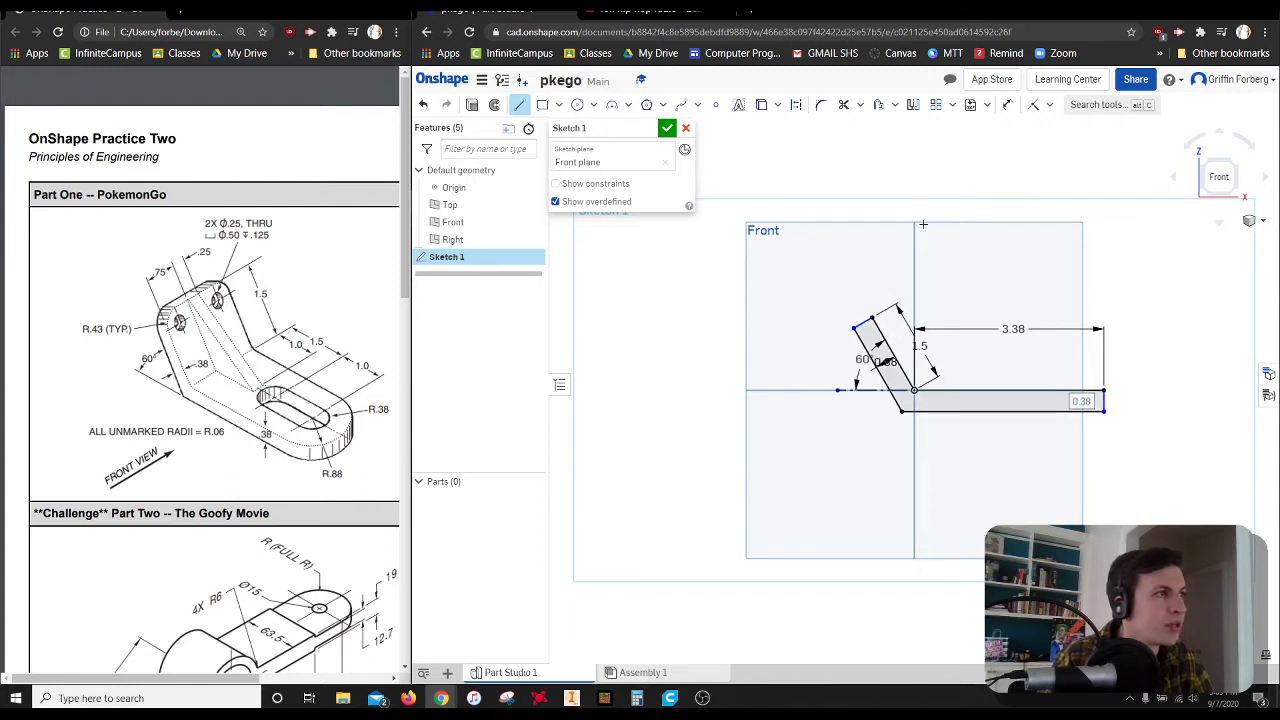
Step: Constrain the profile's end lines perpendicular to its long sides and finish the sketch
{"action": "left_click", "coordinate": [1049, 107]}
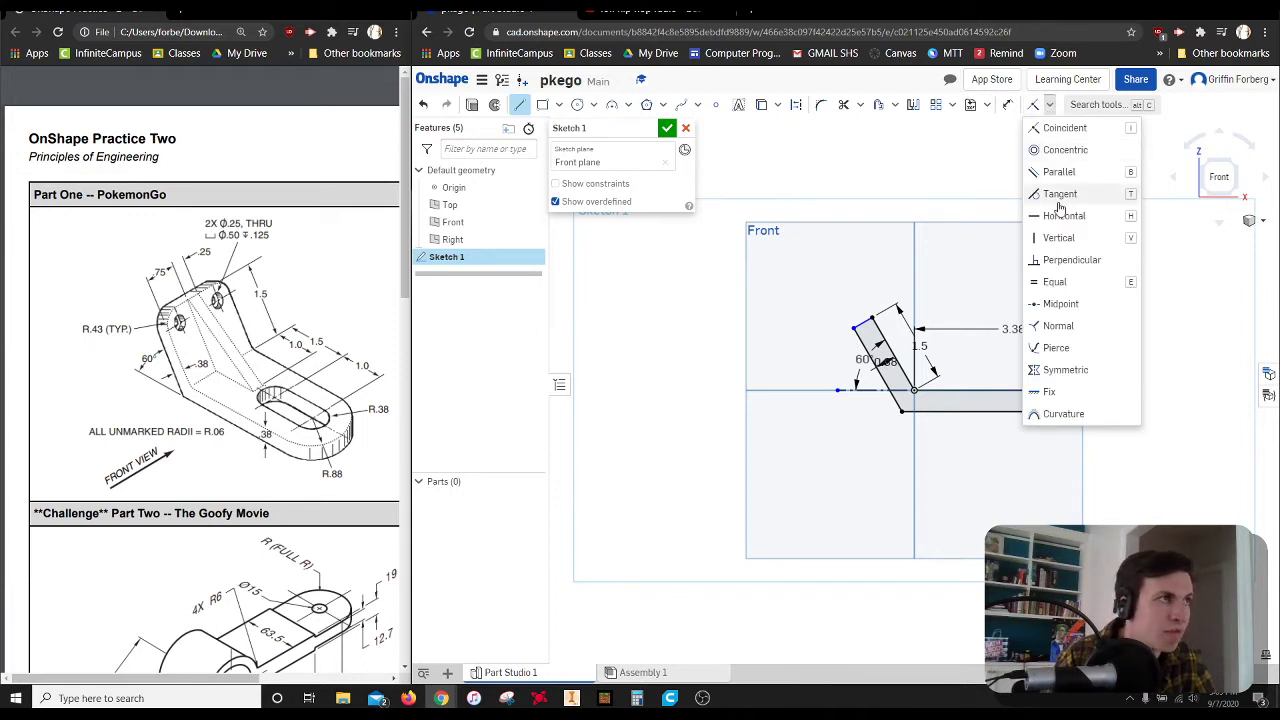
{"action": "left_click", "coordinate": [1069, 261]}
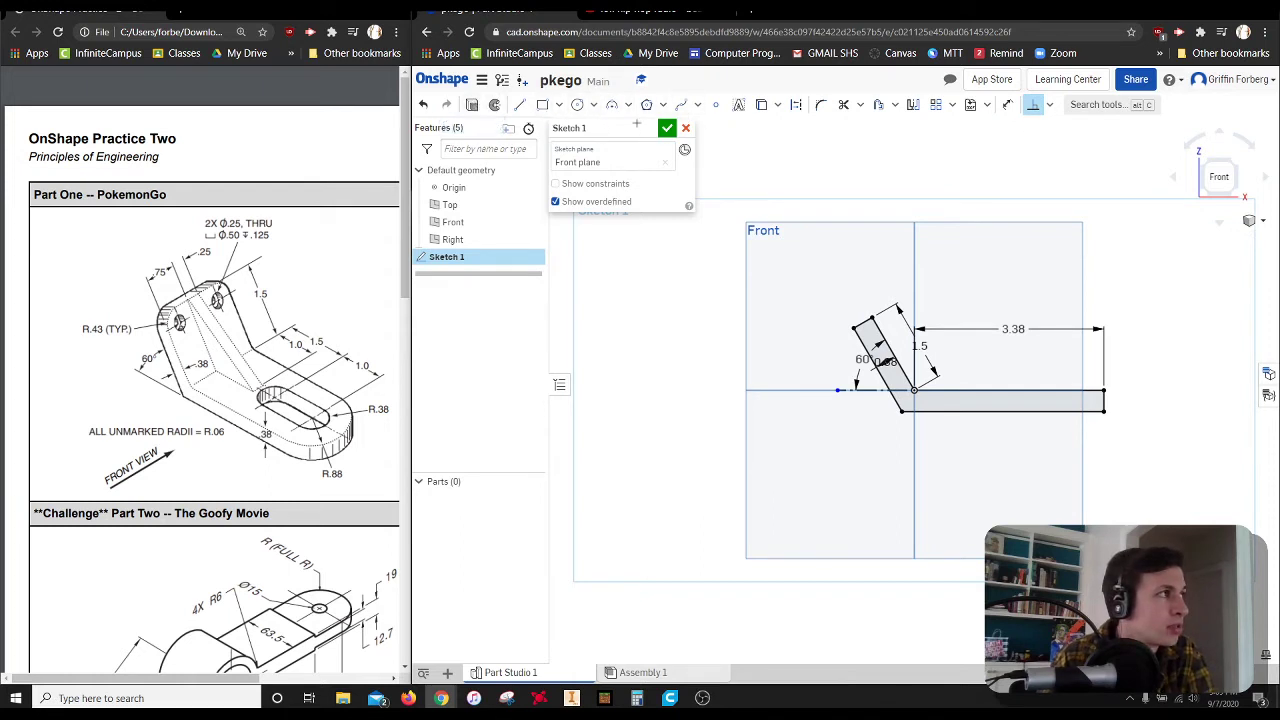
{"action": "left_click", "coordinate": [666, 128]}
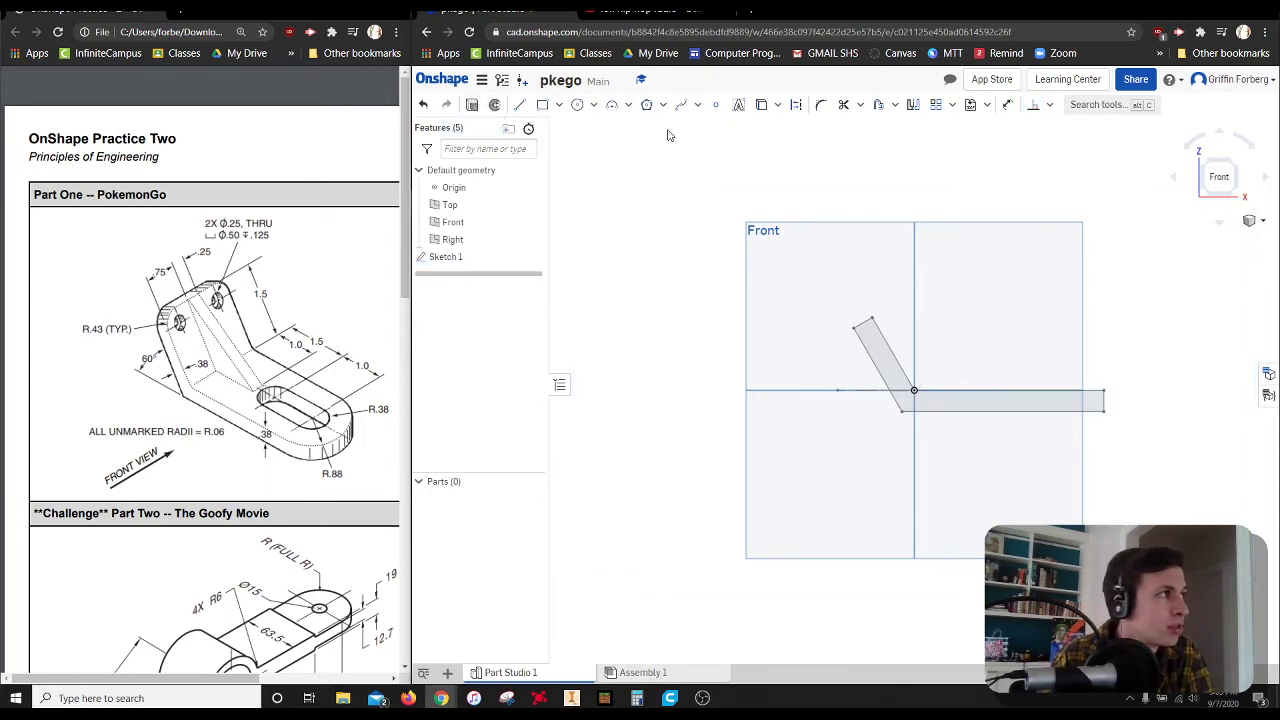
Step: Extrude the L-shaped profile as a new solid to a depth of 1.76 in
{"action": "left_click", "coordinate": [443, 257]}
{"action": "left_click", "coordinate": [531, 105]}
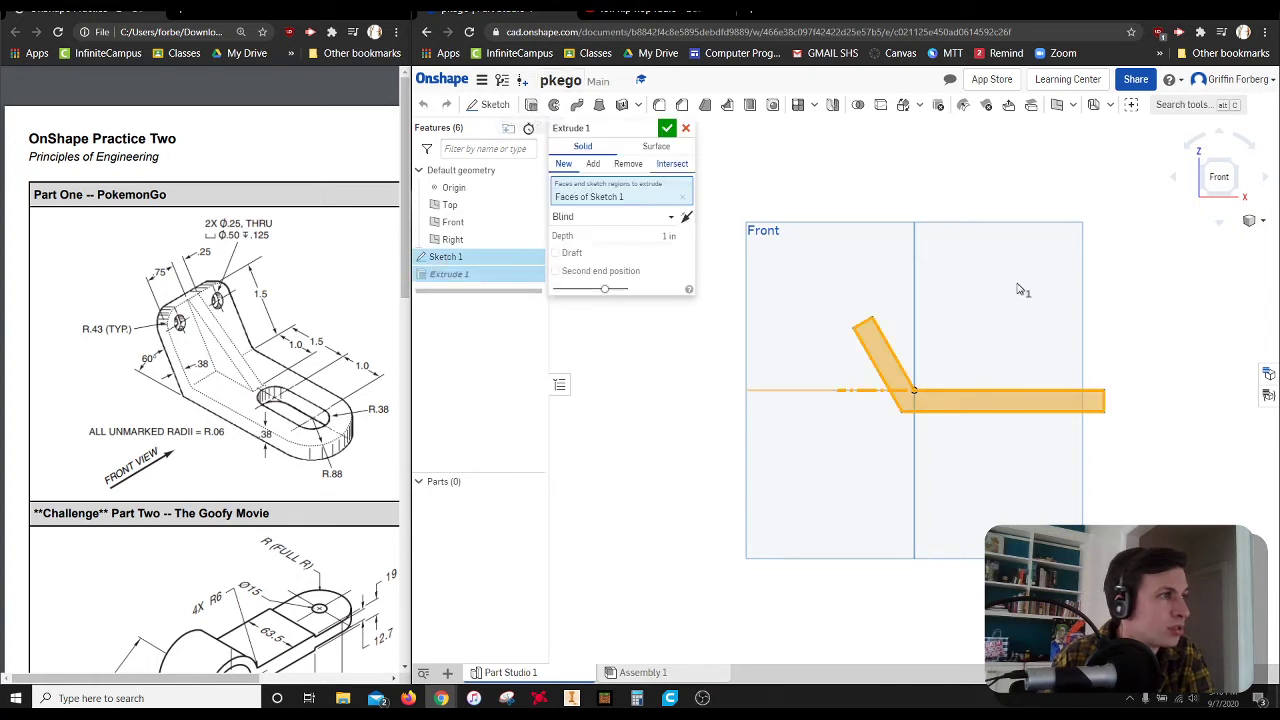
{"action": "left_click", "coordinate": [660, 234]}
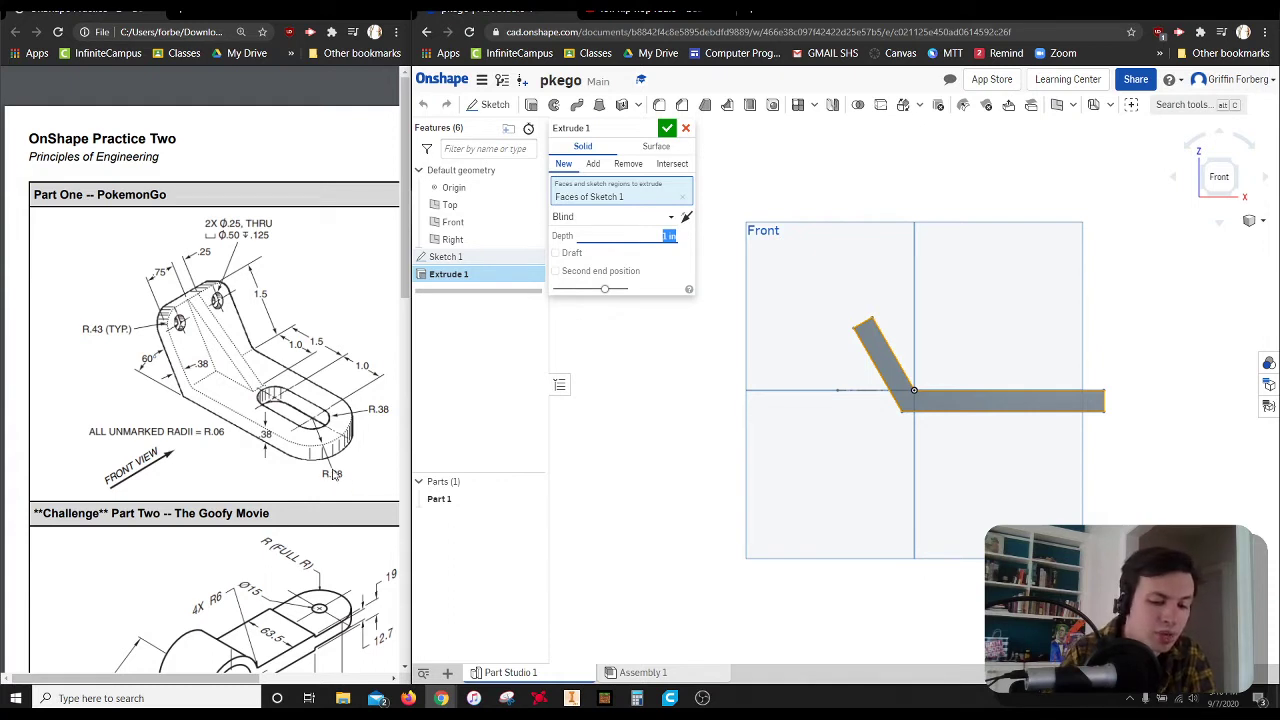
{"action": "type", "text": "1.76"}
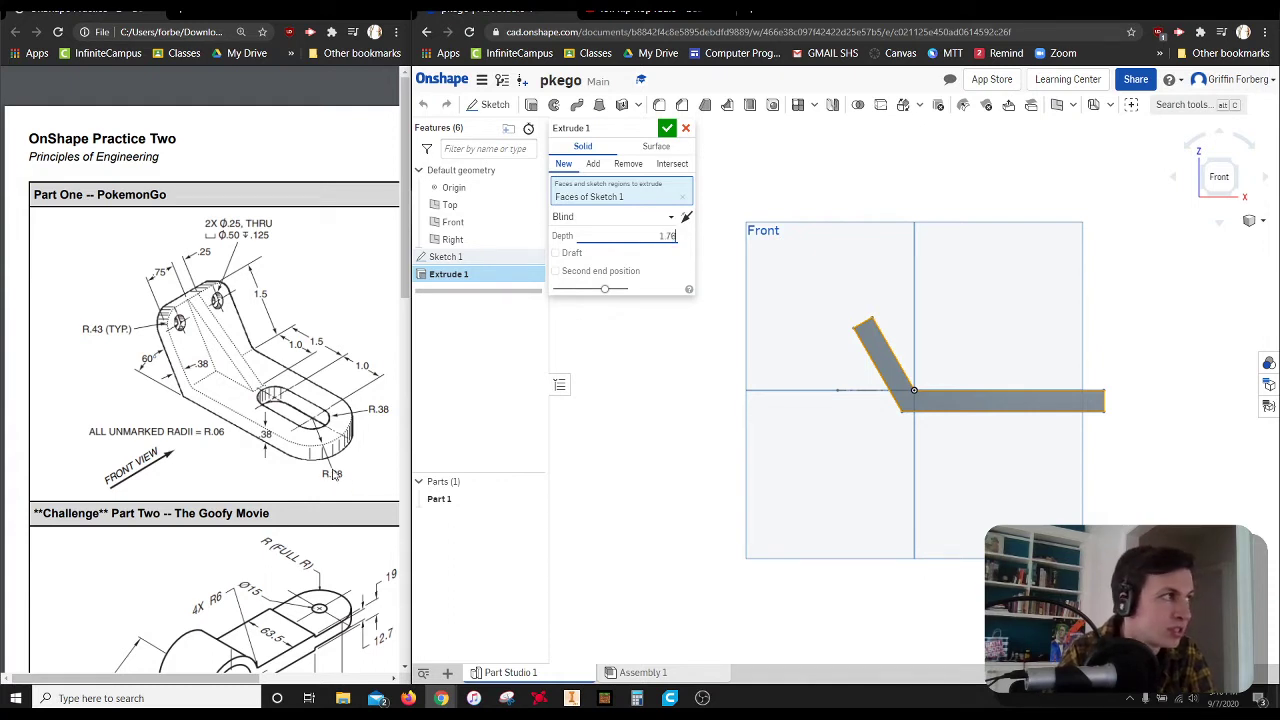
{"action": "key", "text": "Return"}
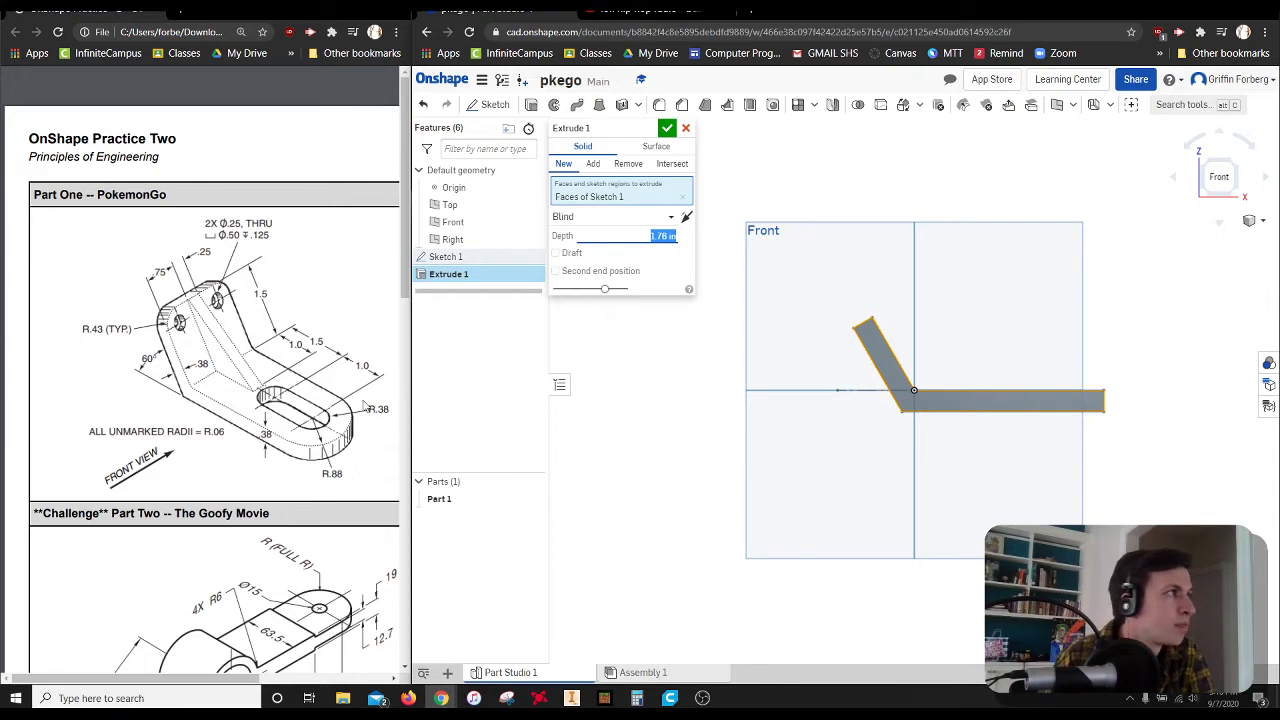
{"action": "left_click", "coordinate": [666, 128]}
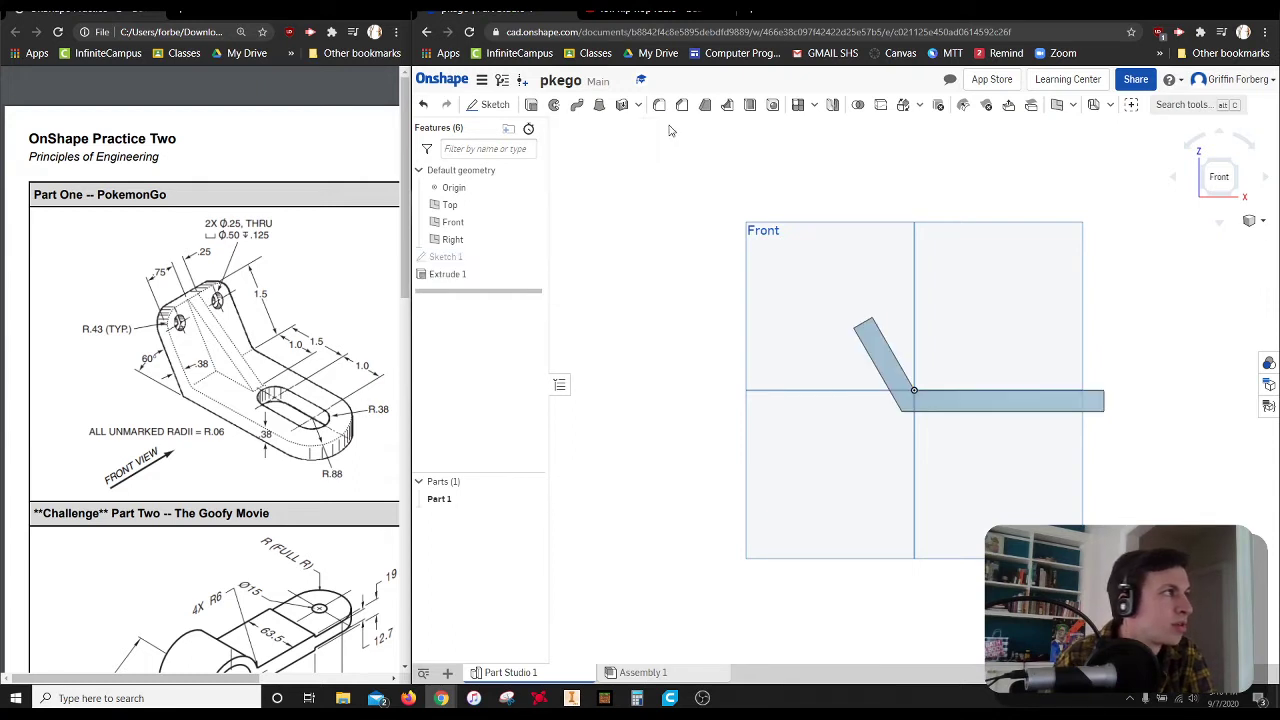
Step: Hide the origin and the Top, Front and Right planes, leaving only the bracket displayed in a three-dimensional view
{"action": "left_click", "coordinate": [1240, 168]}
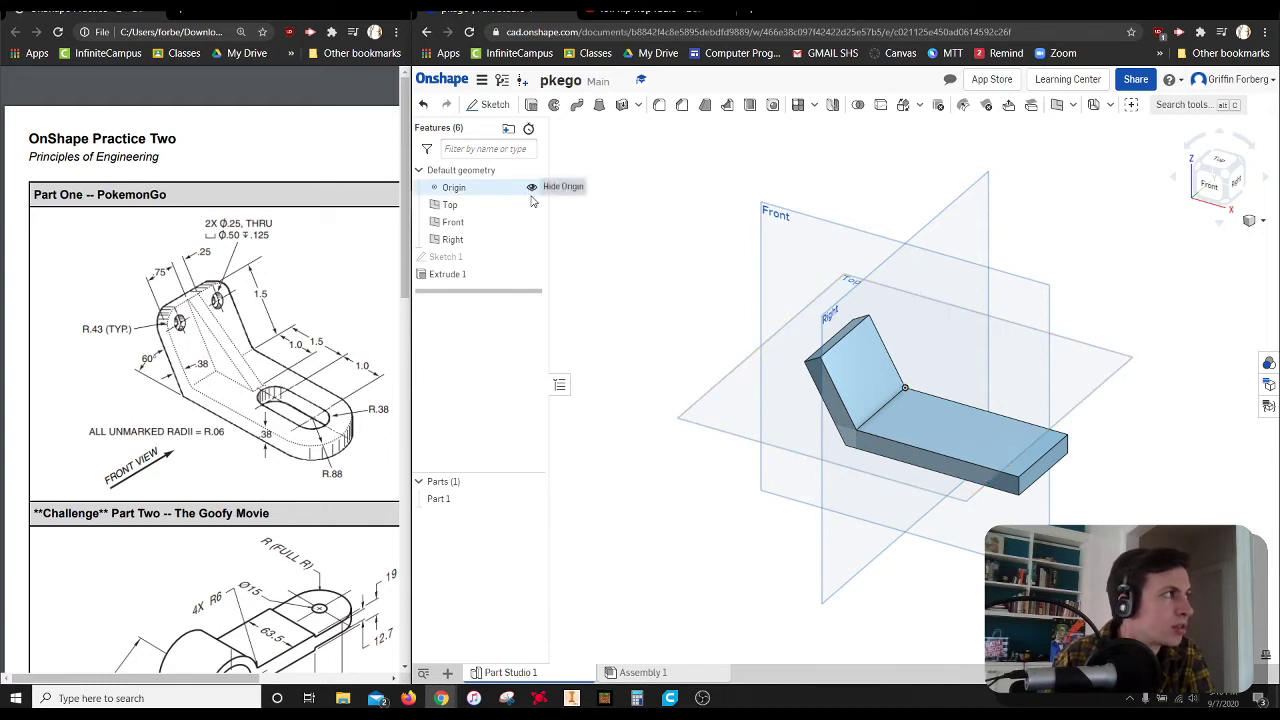
{"action": "left_click", "coordinate": [531, 188]}
{"action": "left_click", "coordinate": [531, 205]}
{"action": "left_click", "coordinate": [533, 222]}
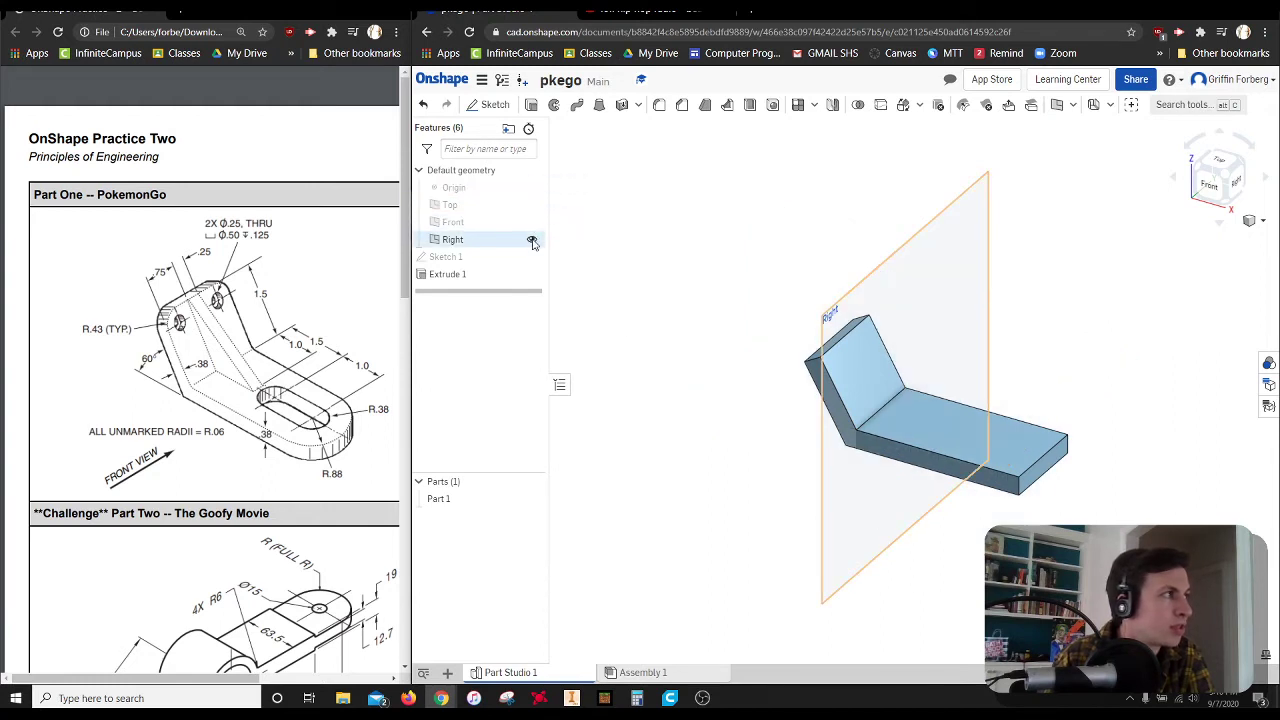
{"action": "left_click", "coordinate": [531, 240]}
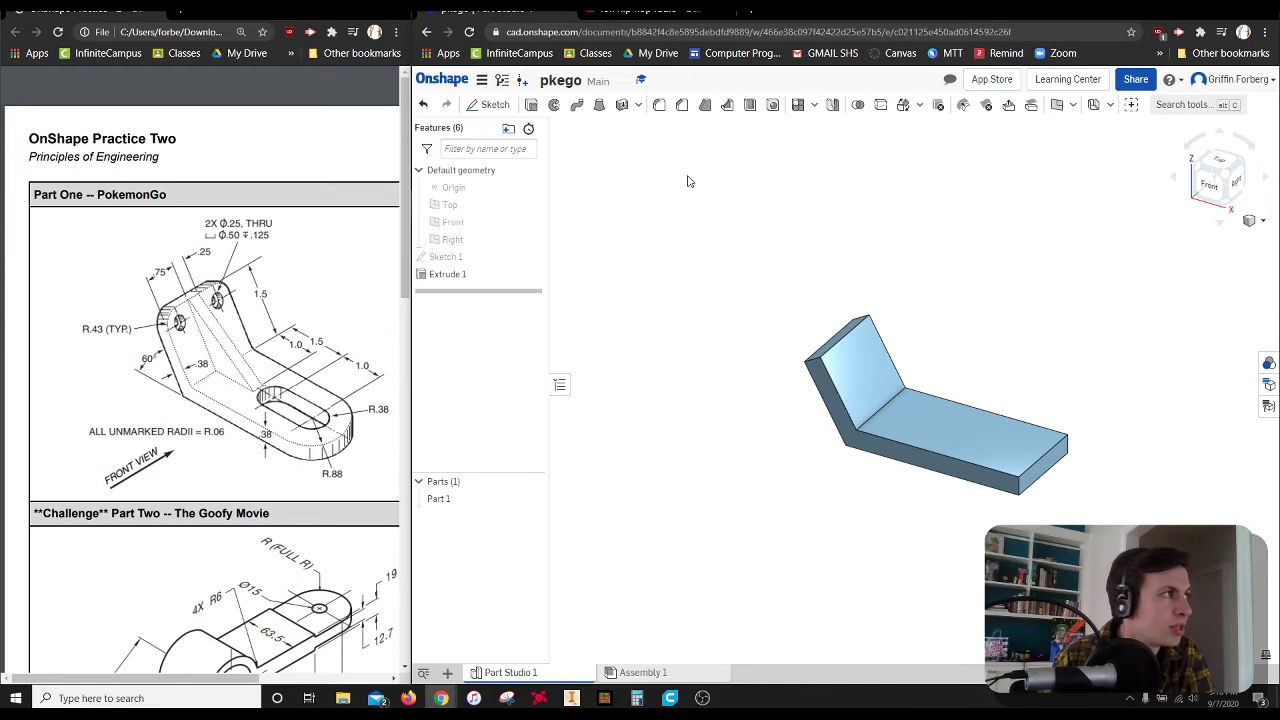
Step: Fillet the two vertical edges at the free end of the base with a 0.88 in radius
{"action": "left_click", "coordinate": [659, 105]}
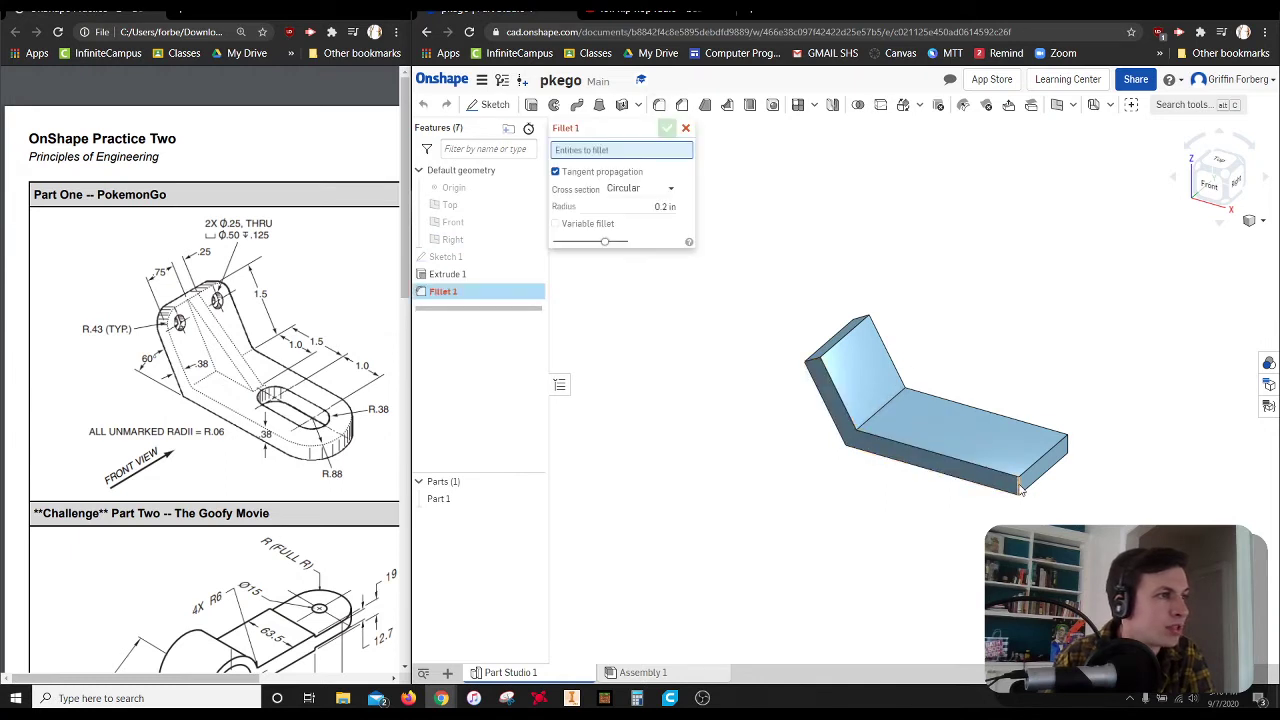
{"action": "left_click", "coordinate": [1021, 488]}
{"action": "left_click", "coordinate": [1070, 442]}
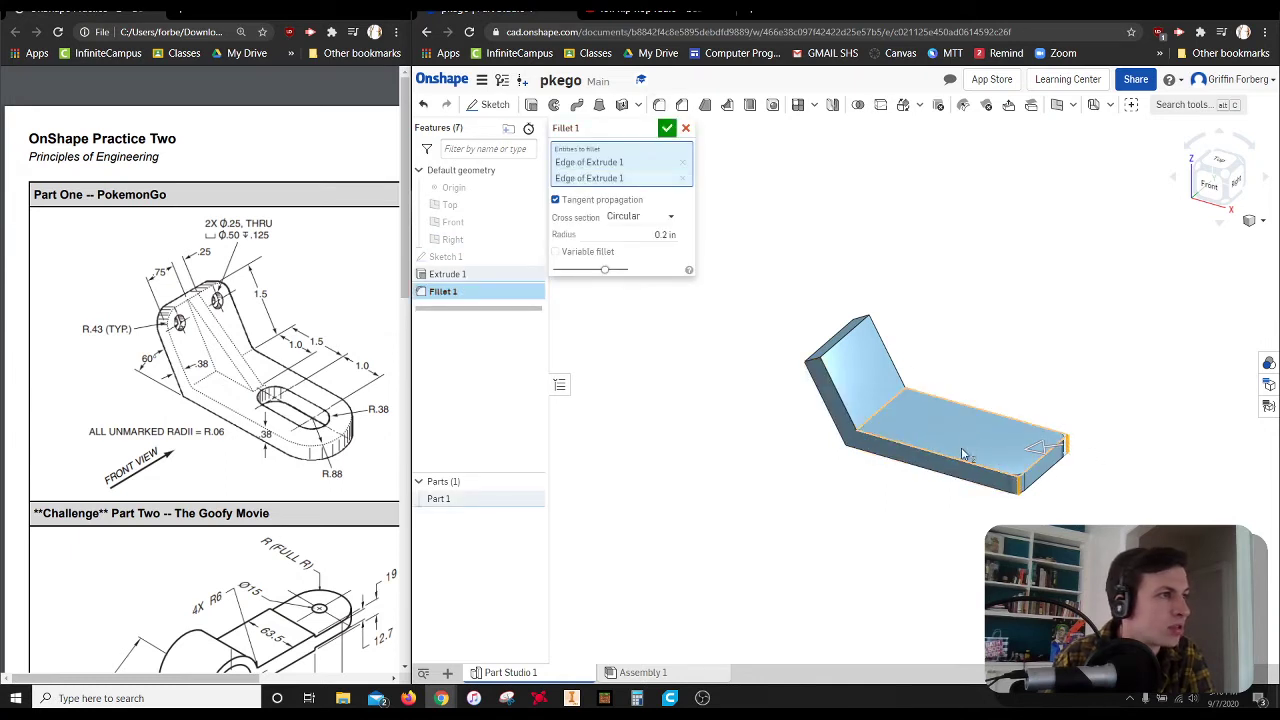
{"action": "left_click", "coordinate": [647, 232]}
{"action": "key", "text": "BackSpace"}
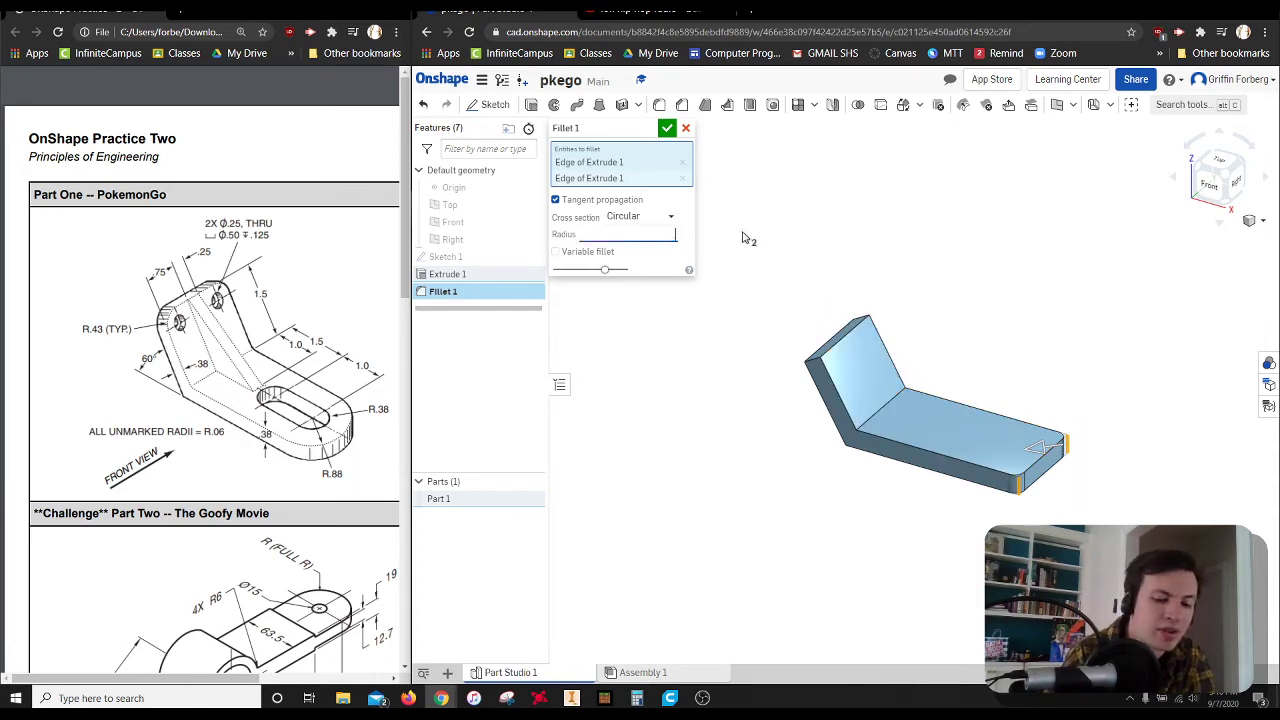
{"action": "key", "text": "Return"}
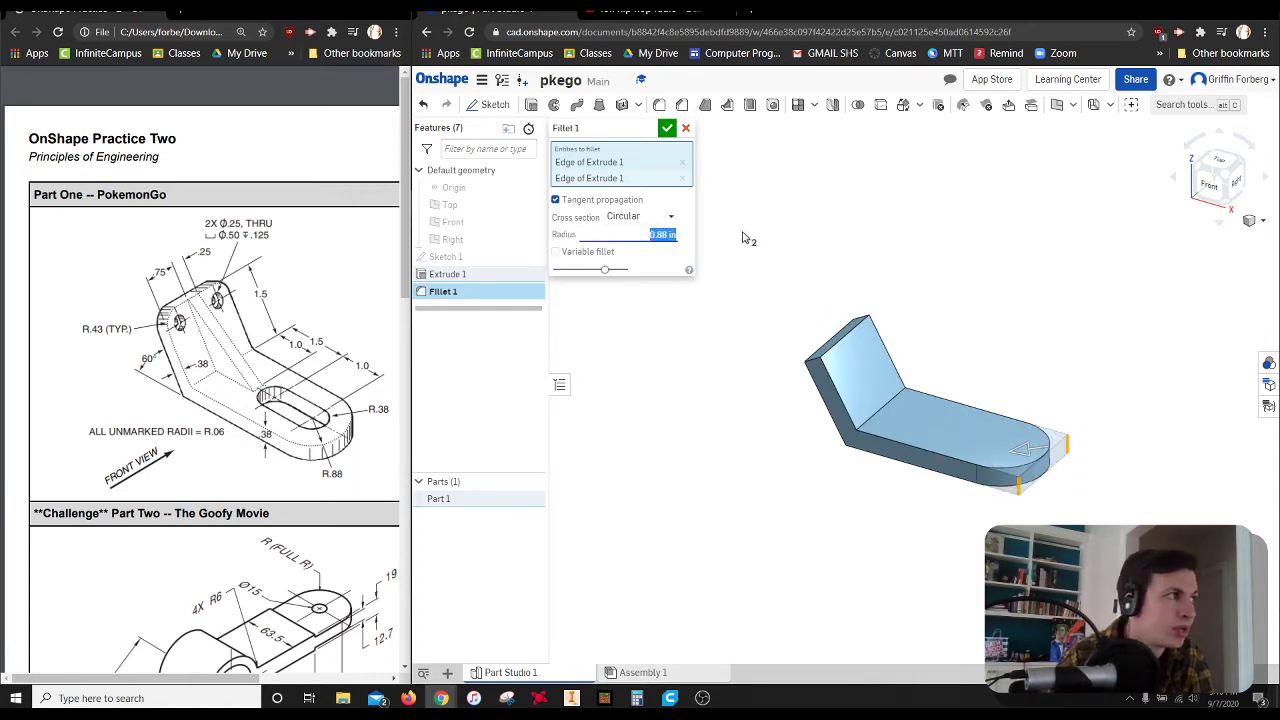
{"action": "left_click", "coordinate": [666, 128]}
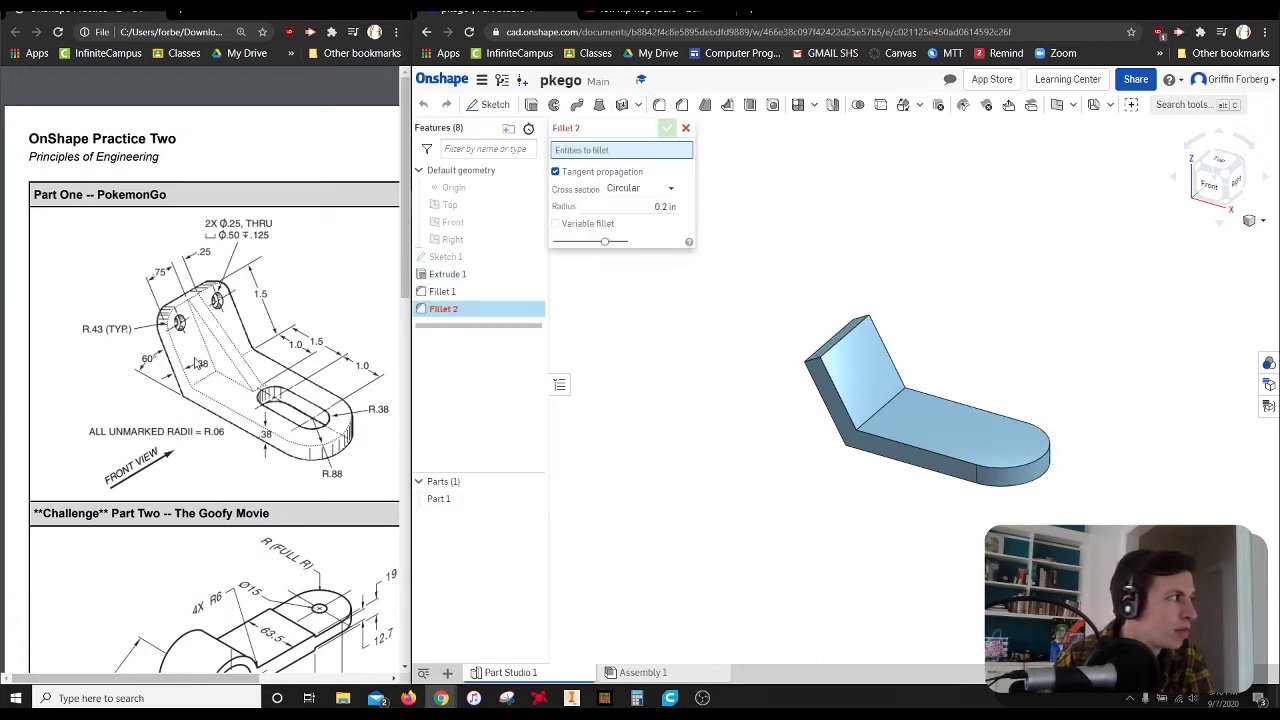
Step: Fillet the two upper corner edges of the slanted arm with a 0.43 in radius
{"action": "left_click", "coordinate": [811, 357]}
{"action": "left_click", "coordinate": [858, 322]}
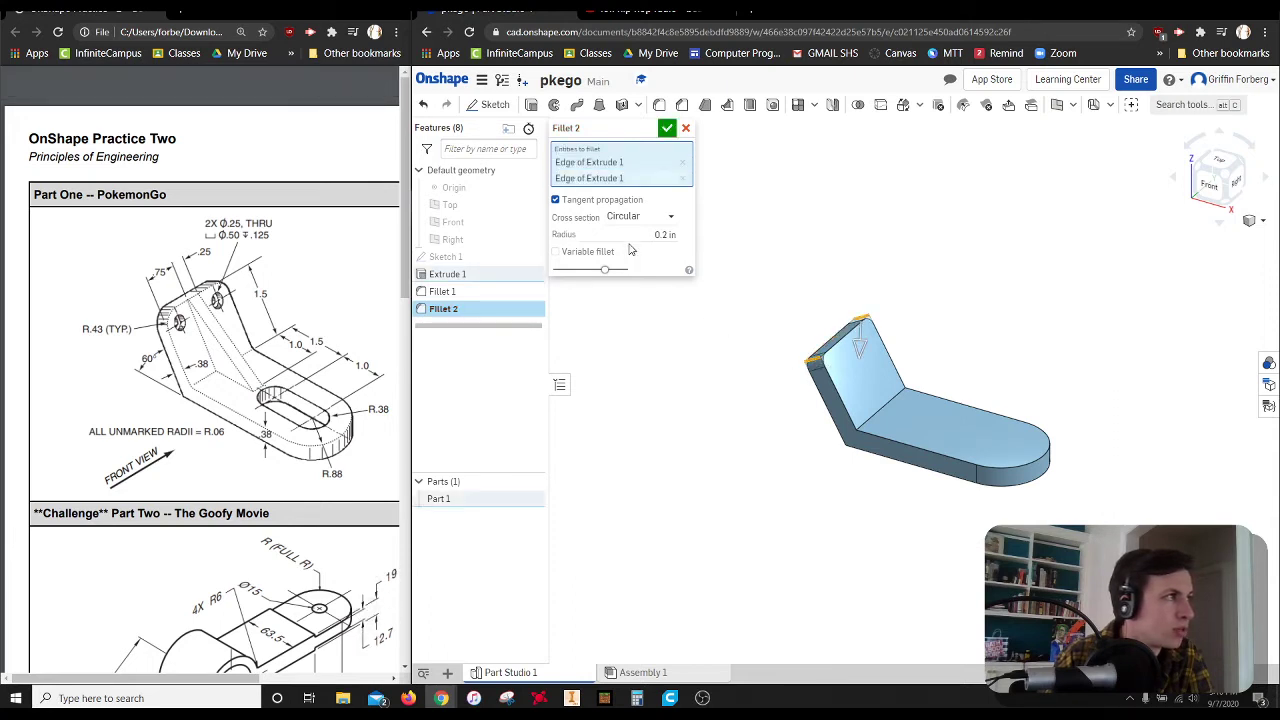
{"action": "left_click", "coordinate": [643, 234]}
{"action": "key", "text": "BackSpace"}
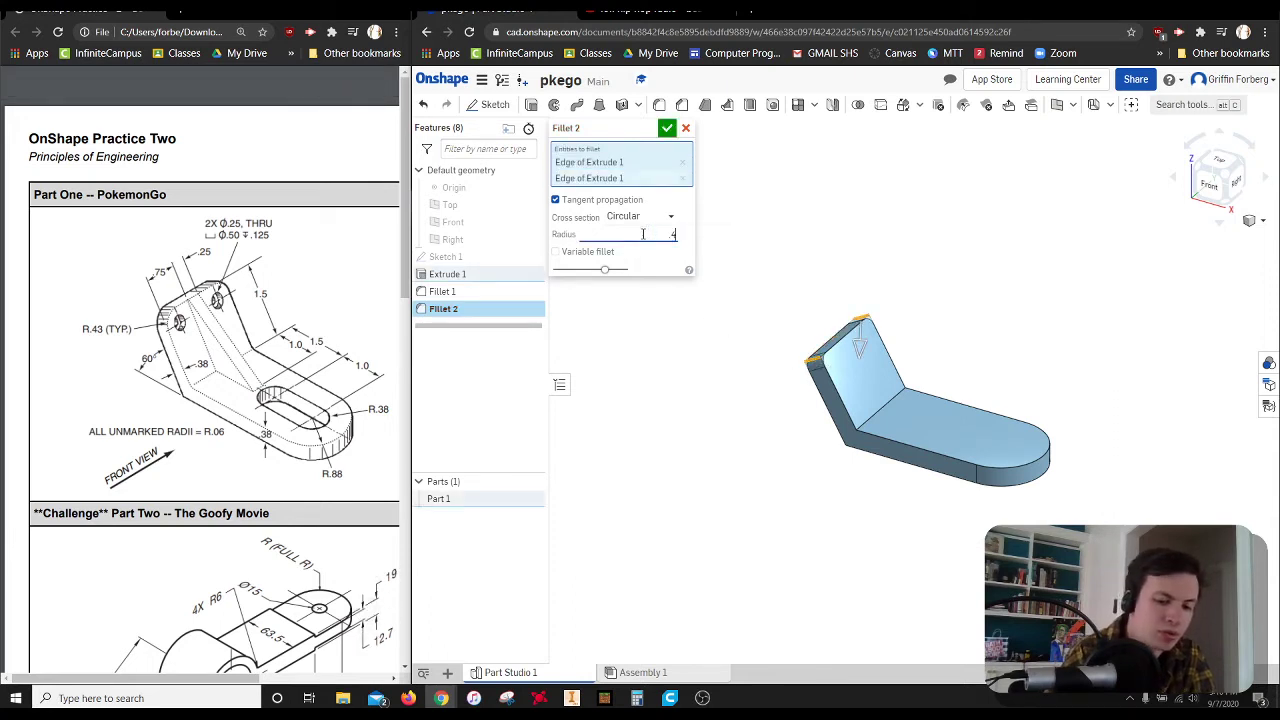
{"action": "type", "text": ".43"}
{"action": "key", "text": "Return"}
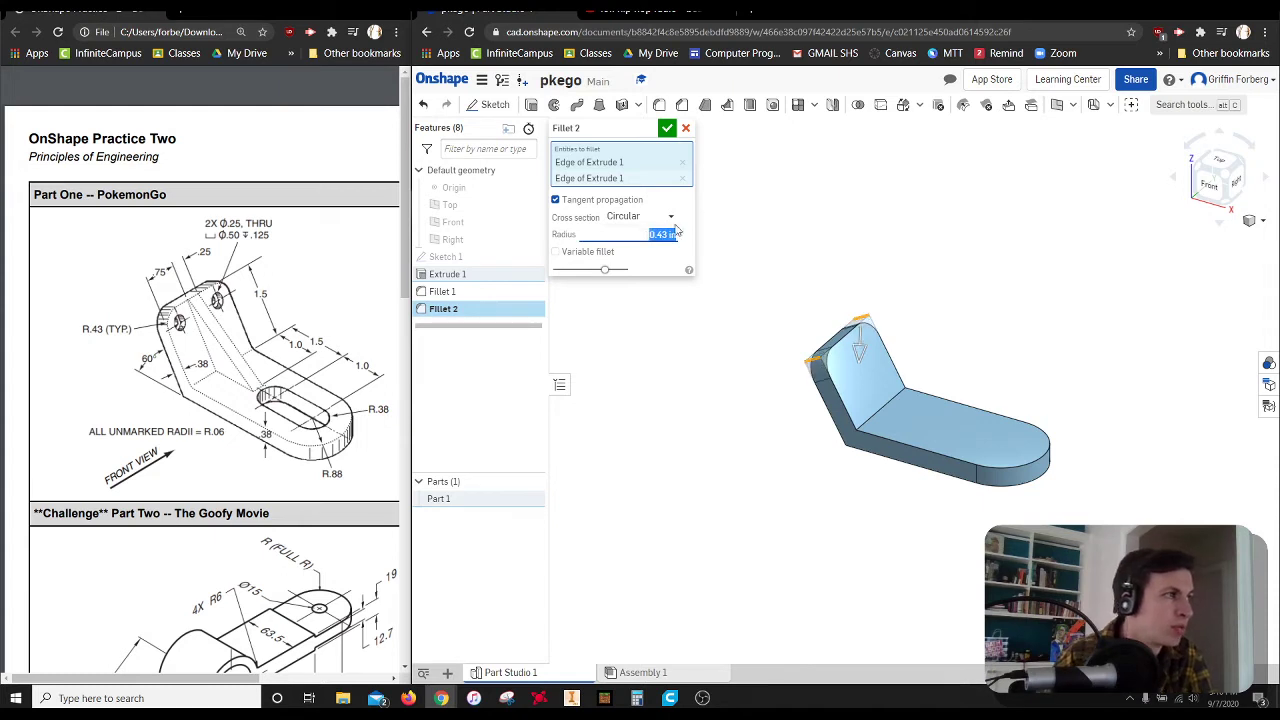
{"action": "left_click", "coordinate": [667, 128]}
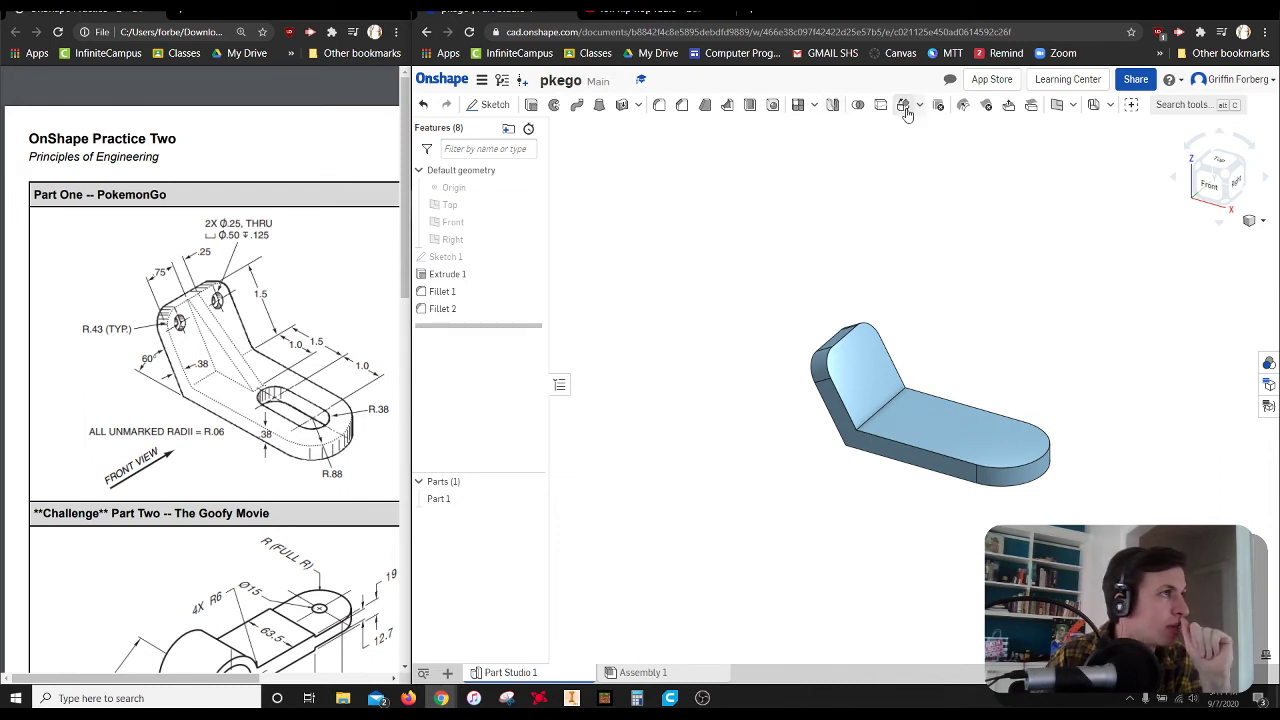
Step: Create a plane offset 0.88 in into the bracket from its front L-shaped side face
{"action": "left_click", "coordinate": [1058, 105]}
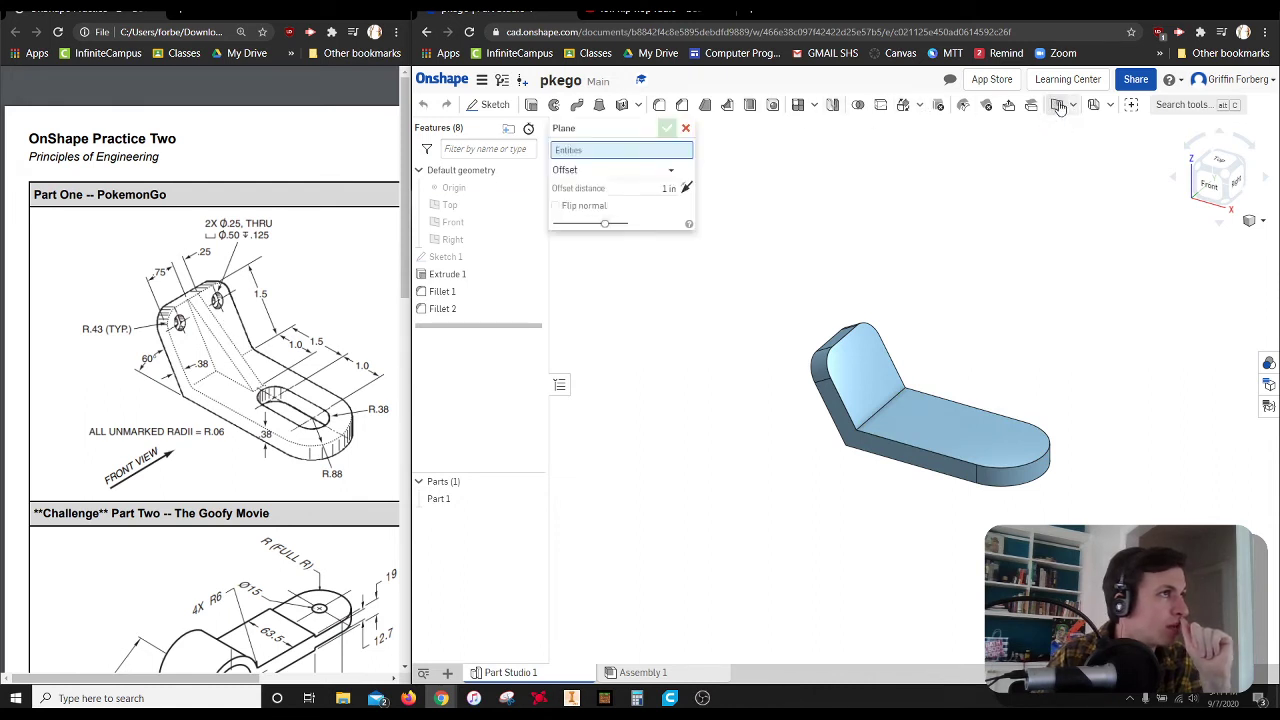
{"action": "left_click", "coordinate": [870, 445]}
{"action": "left_click_drag", "start_coordinate": [860, 455], "coordinate": [900, 420]}
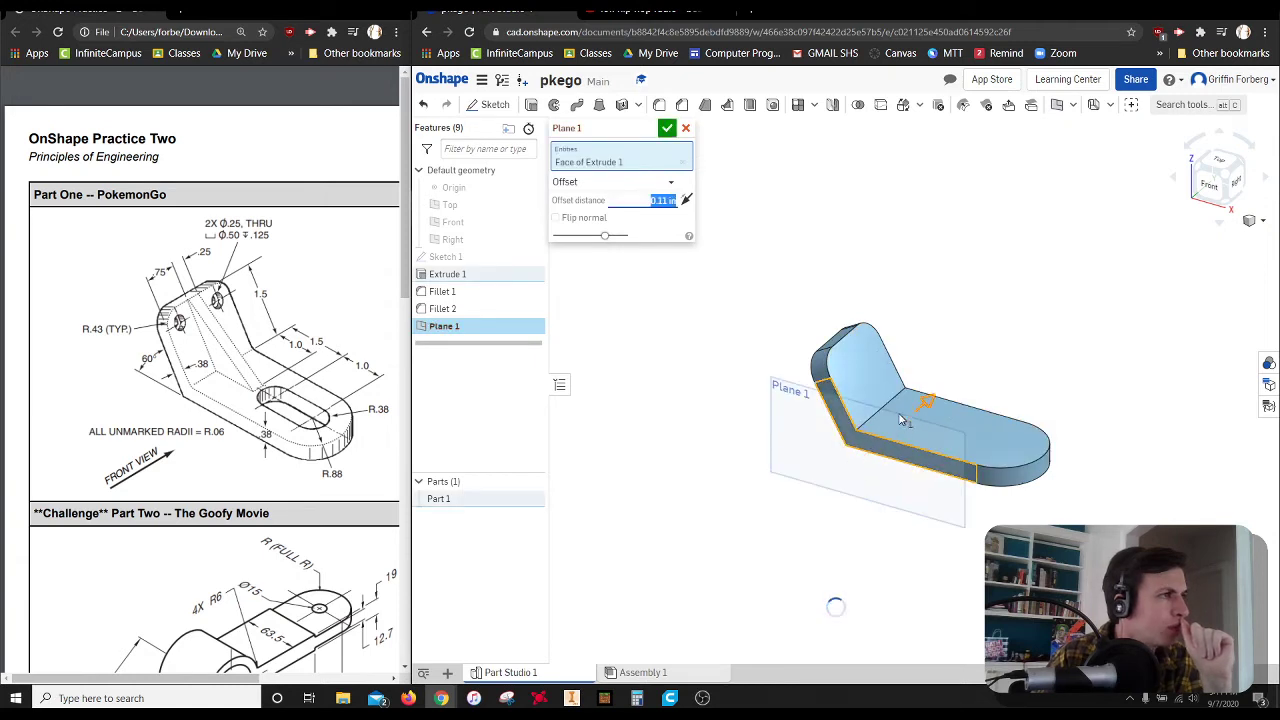
{"action": "type", "text": "0.9"}
{"action": "key", "text": "Return"}
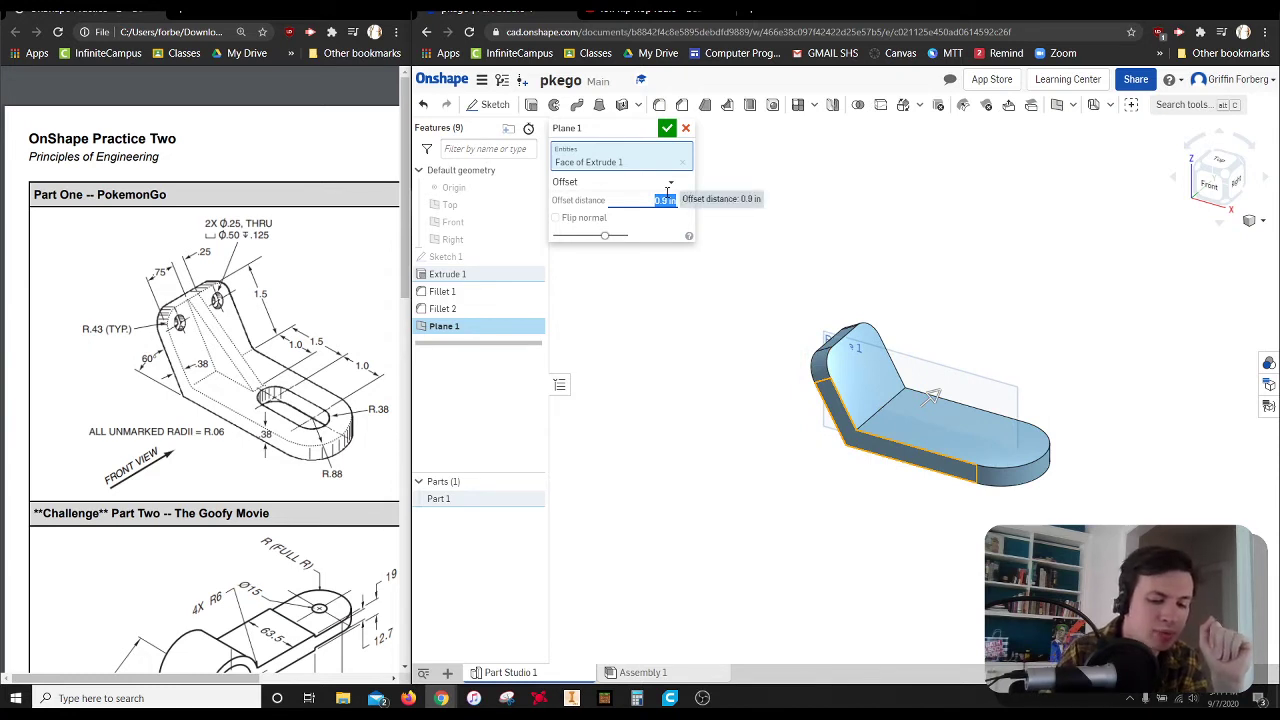
{"action": "key", "text": "BackSpace"}
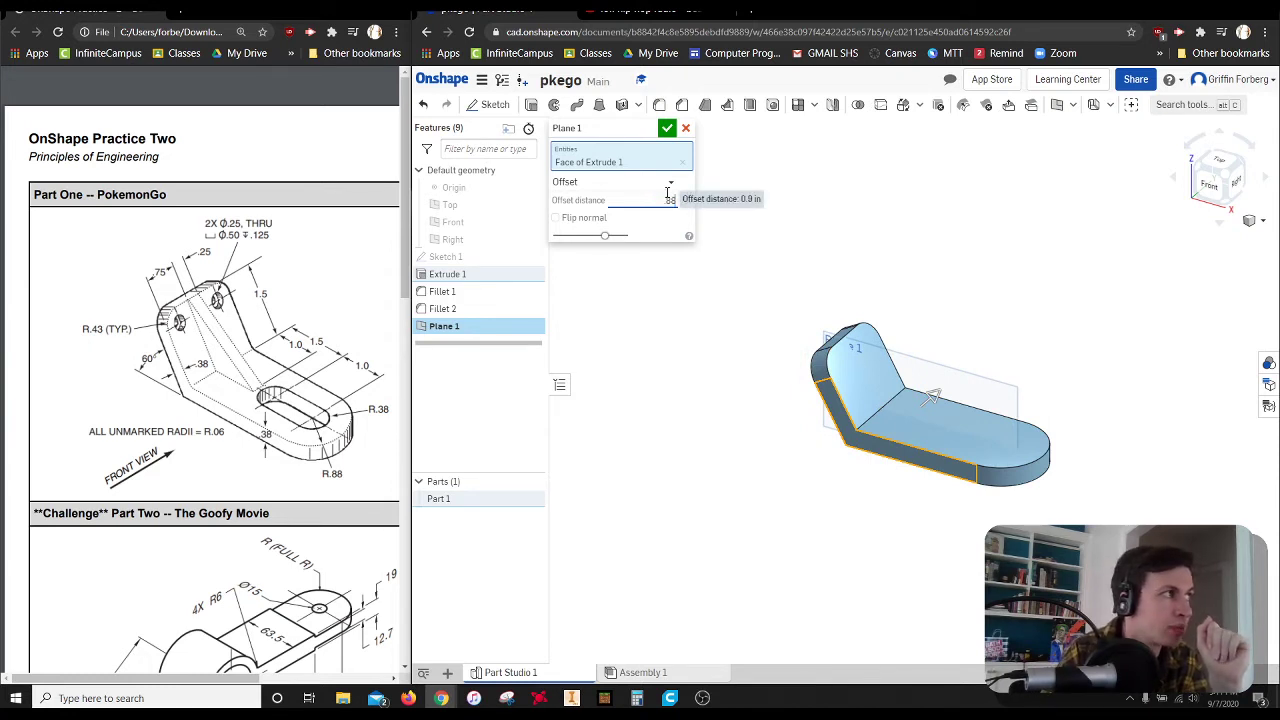
{"action": "type", "text": ".88"}
{"action": "key", "text": "Return"}
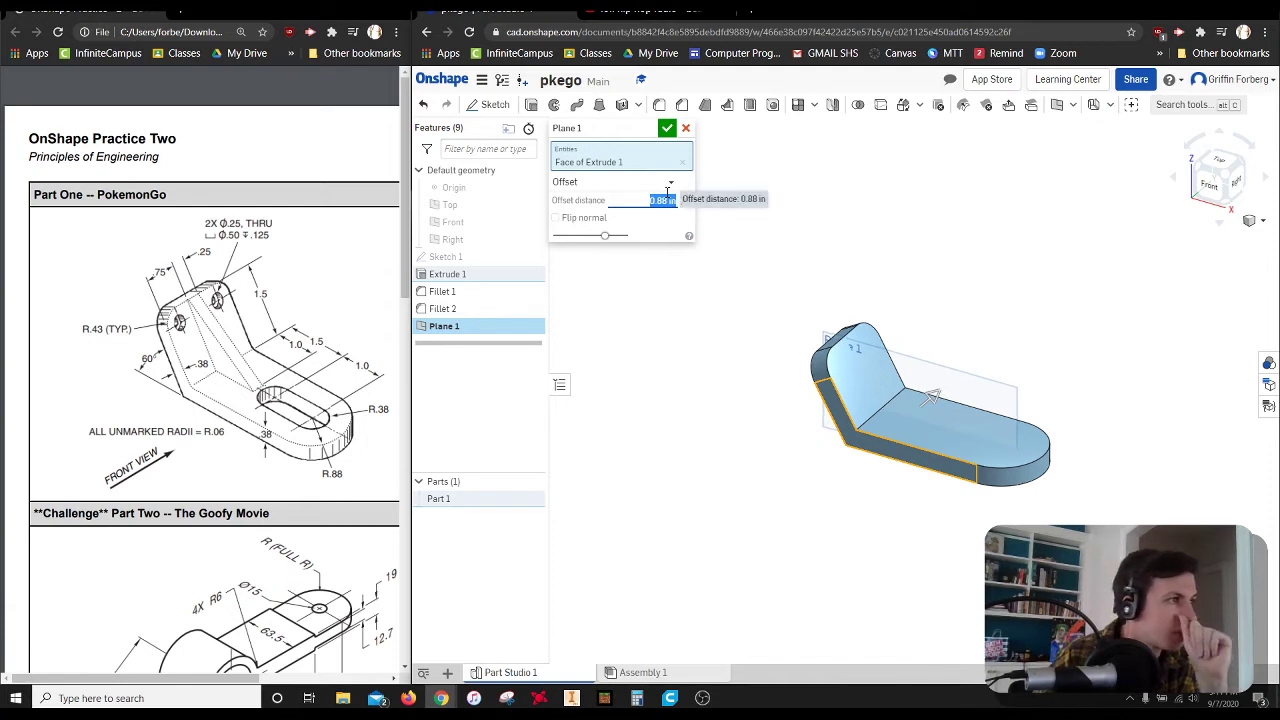
{"action": "left_click", "coordinate": [672, 129]}
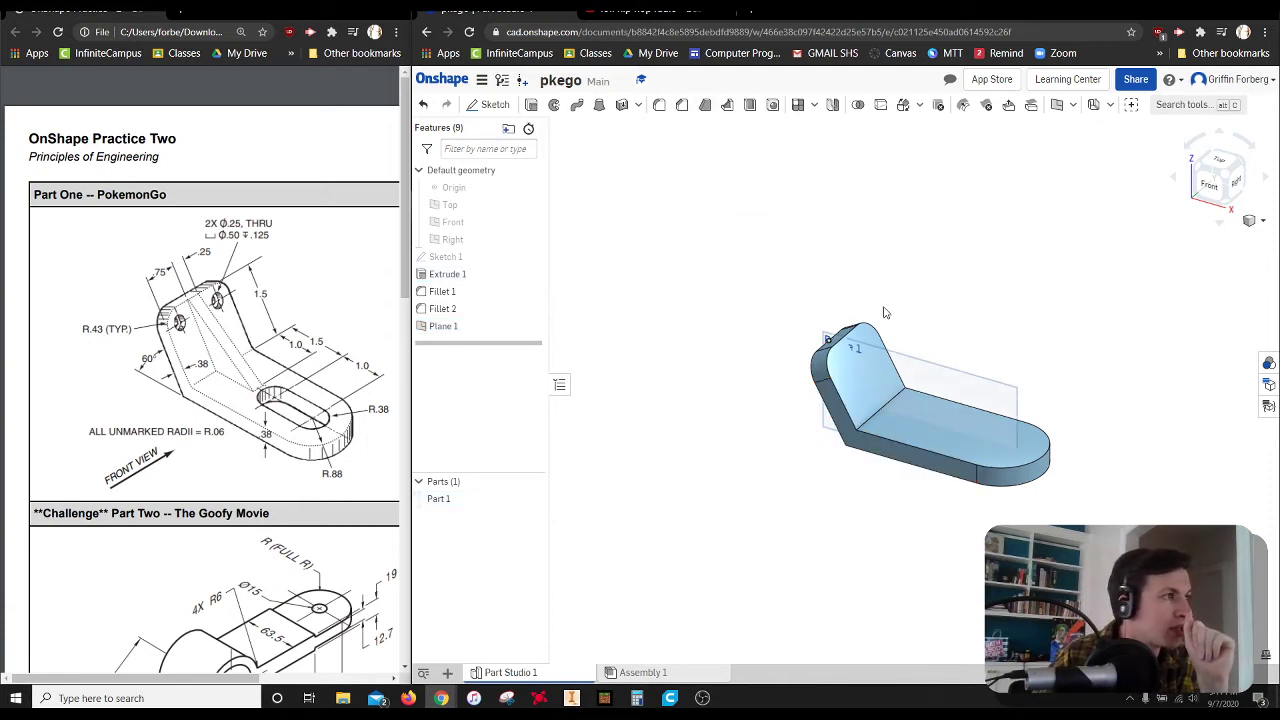
Step: Start a sketch on the new offset plane and project the inner edges of the slanted arm and base into it
{"action": "left_click", "coordinate": [490, 106]}
{"action": "left_click", "coordinate": [953, 370]}
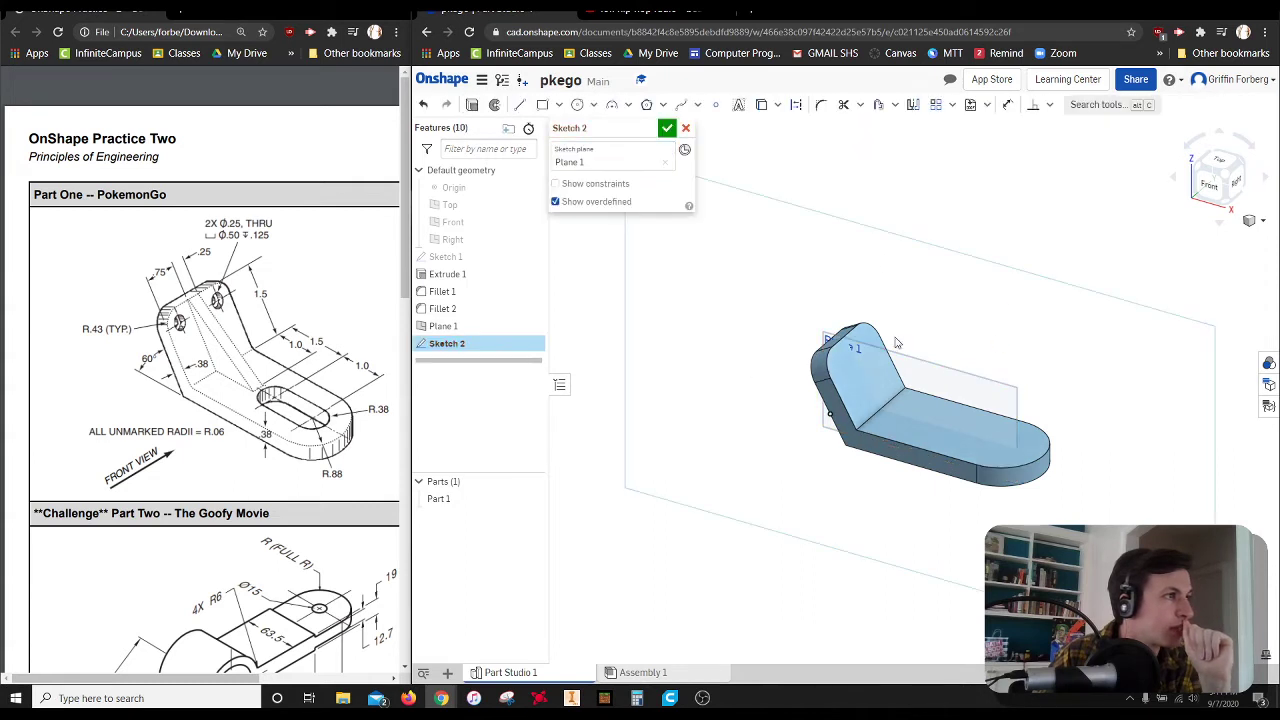
{"action": "right_click", "coordinate": [944, 346]}
{"action": "left_click", "coordinate": [1023, 426]}
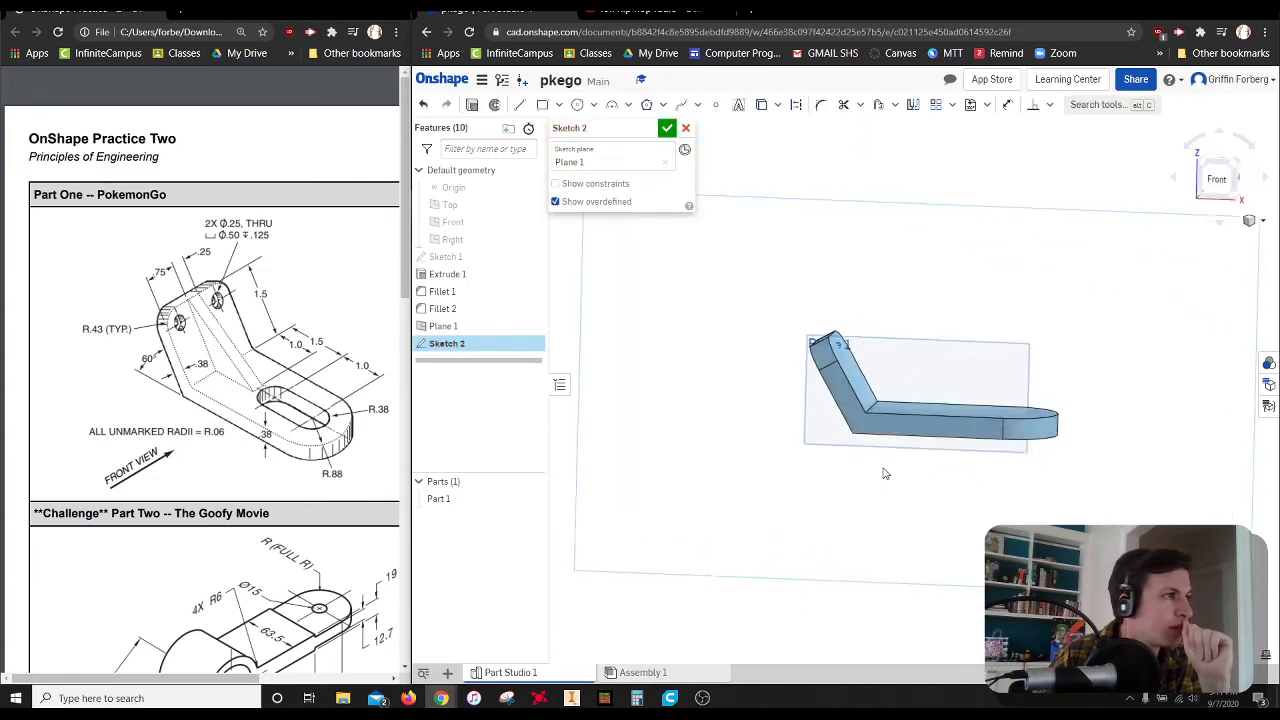
{"action": "scroll", "coordinate": [888, 370], "scroll_direction": "up", "scroll_amount": 2}
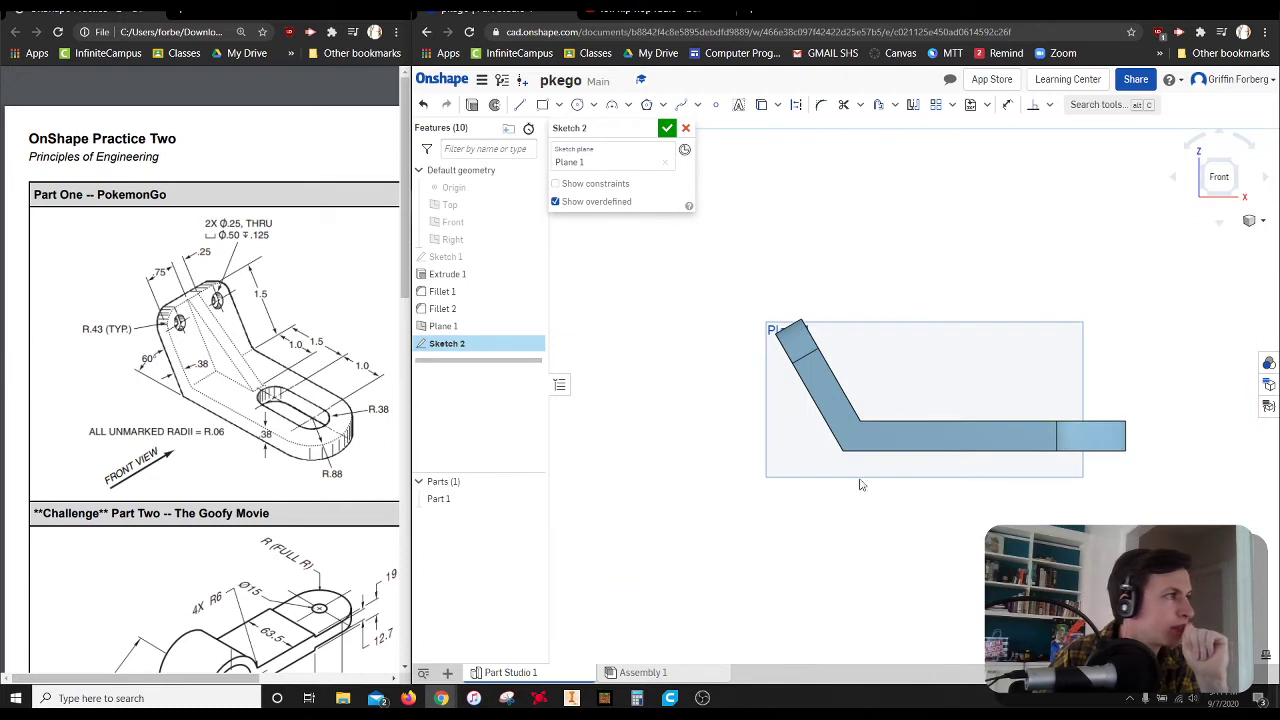
{"action": "left_click", "coordinate": [761, 104]}
{"action": "left_click", "coordinate": [823, 380]}
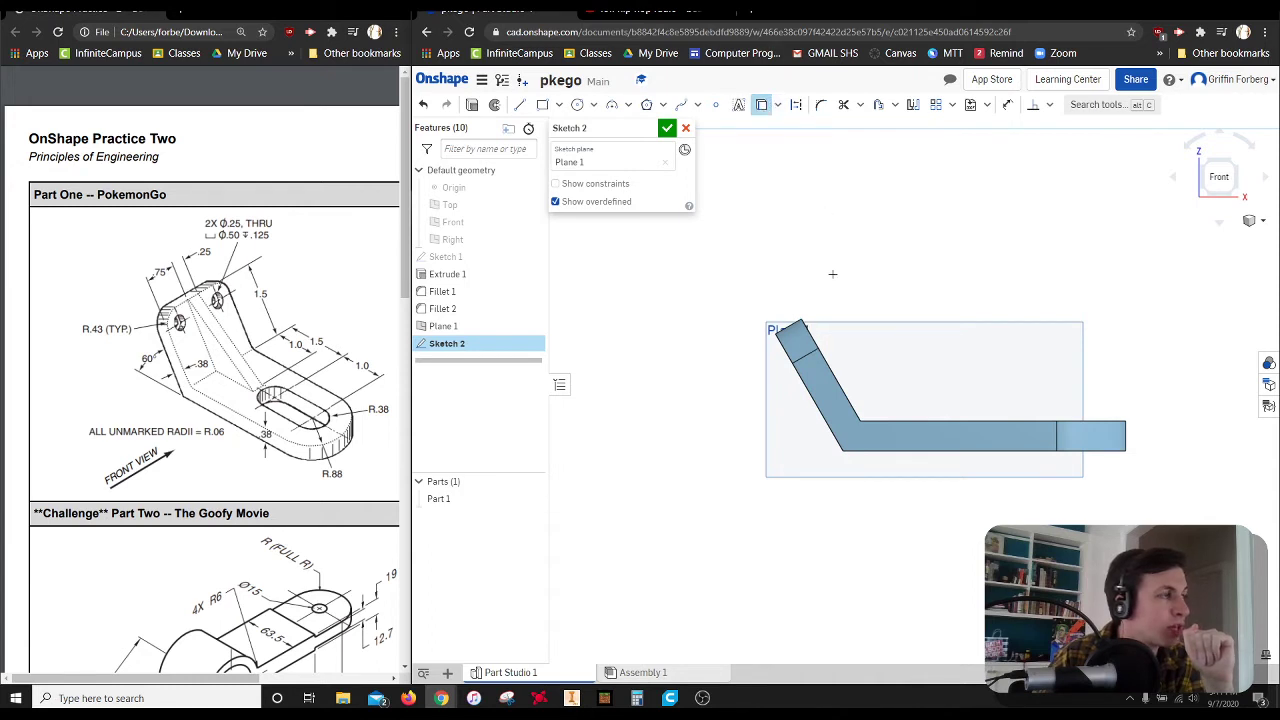
{"action": "scroll", "coordinate": [823, 348], "scroll_direction": "up", "scroll_amount": 2}
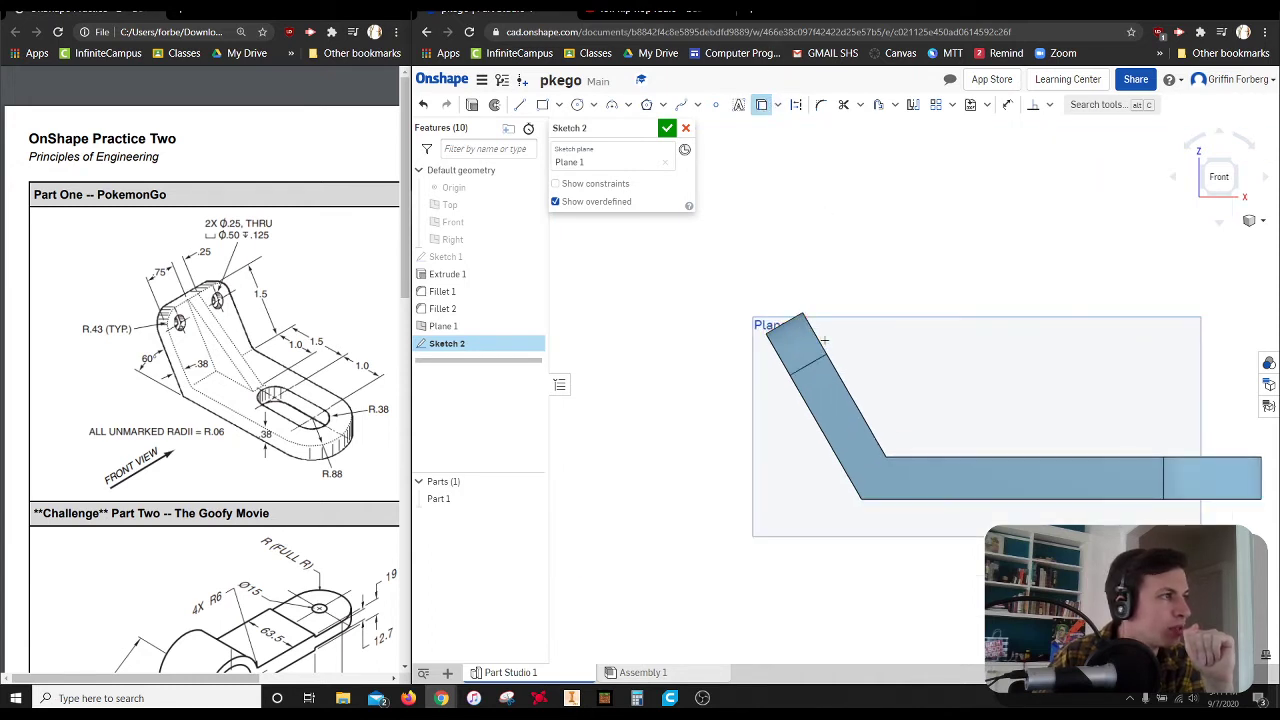
{"action": "left_click", "coordinate": [849, 386]}
{"action": "left_click", "coordinate": [936, 456]}
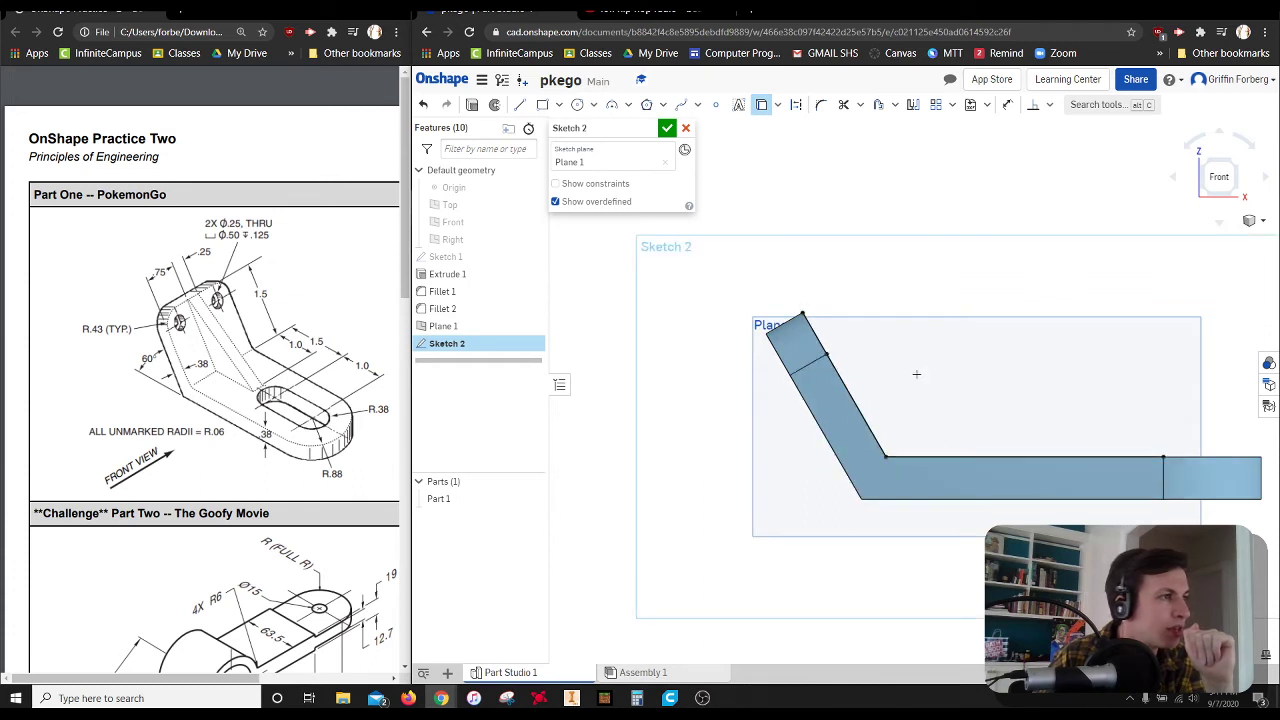
Step: Draw a rib line about 2.03 in long from the arm's upper inner corner down to the base's top edge
{"action": "key", "text": "l"}
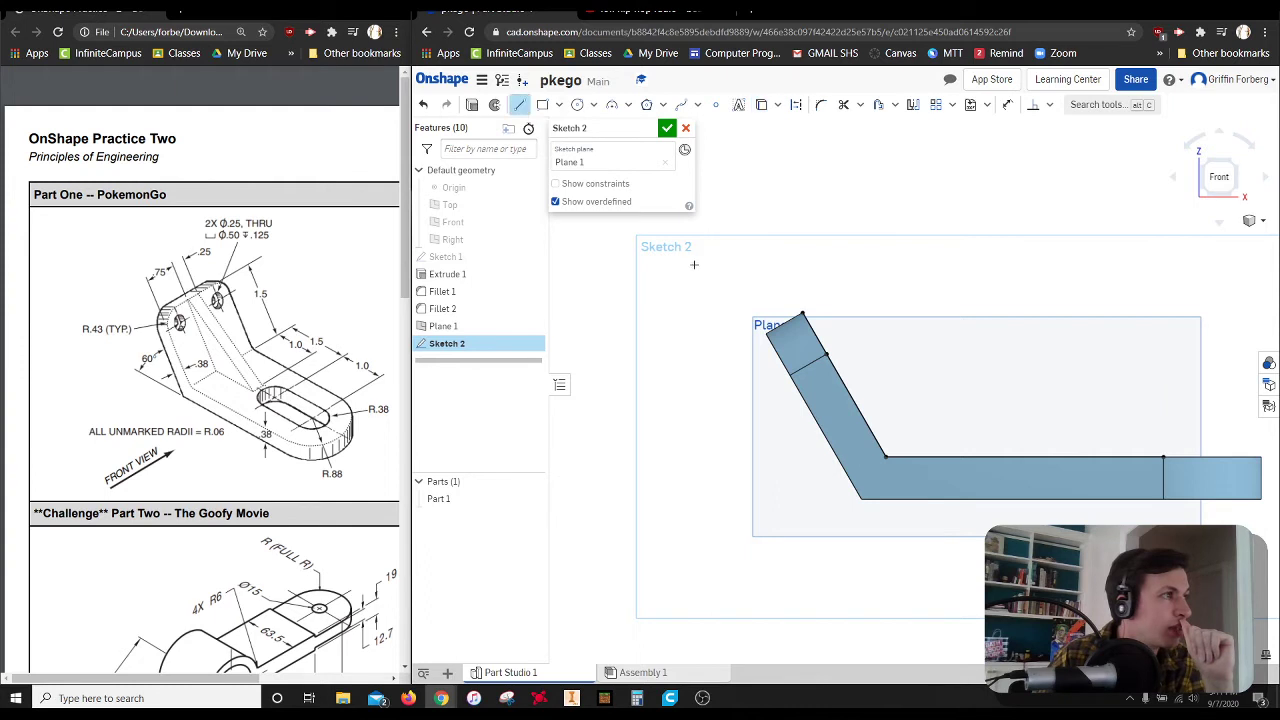
{"action": "left_click", "coordinate": [802, 313]}
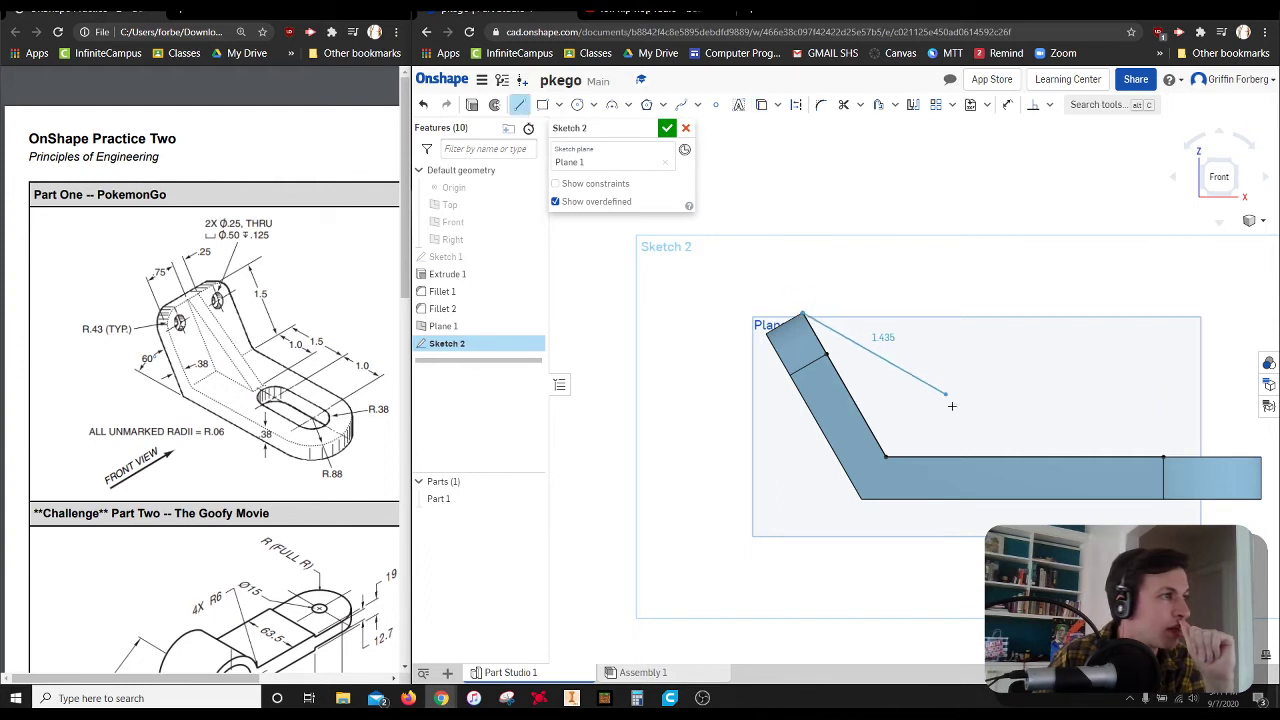
{"action": "left_click", "coordinate": [972, 457]}
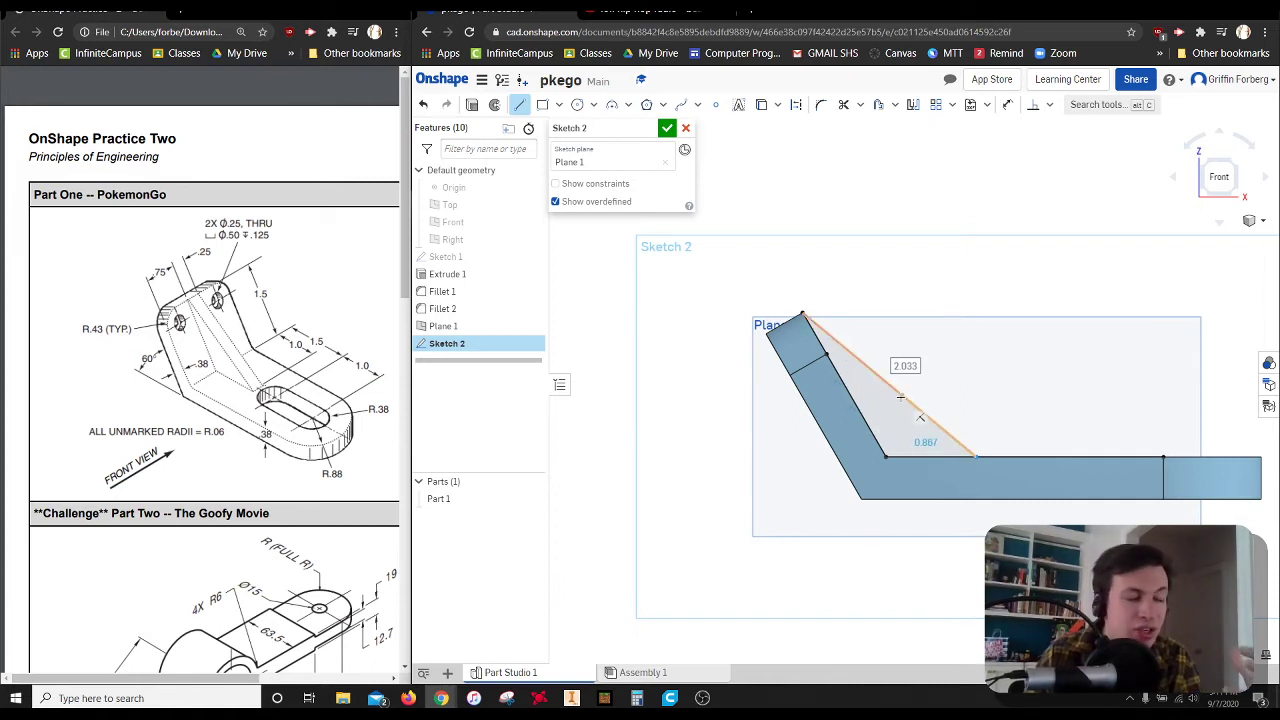
{"action": "key", "text": "Escape"}
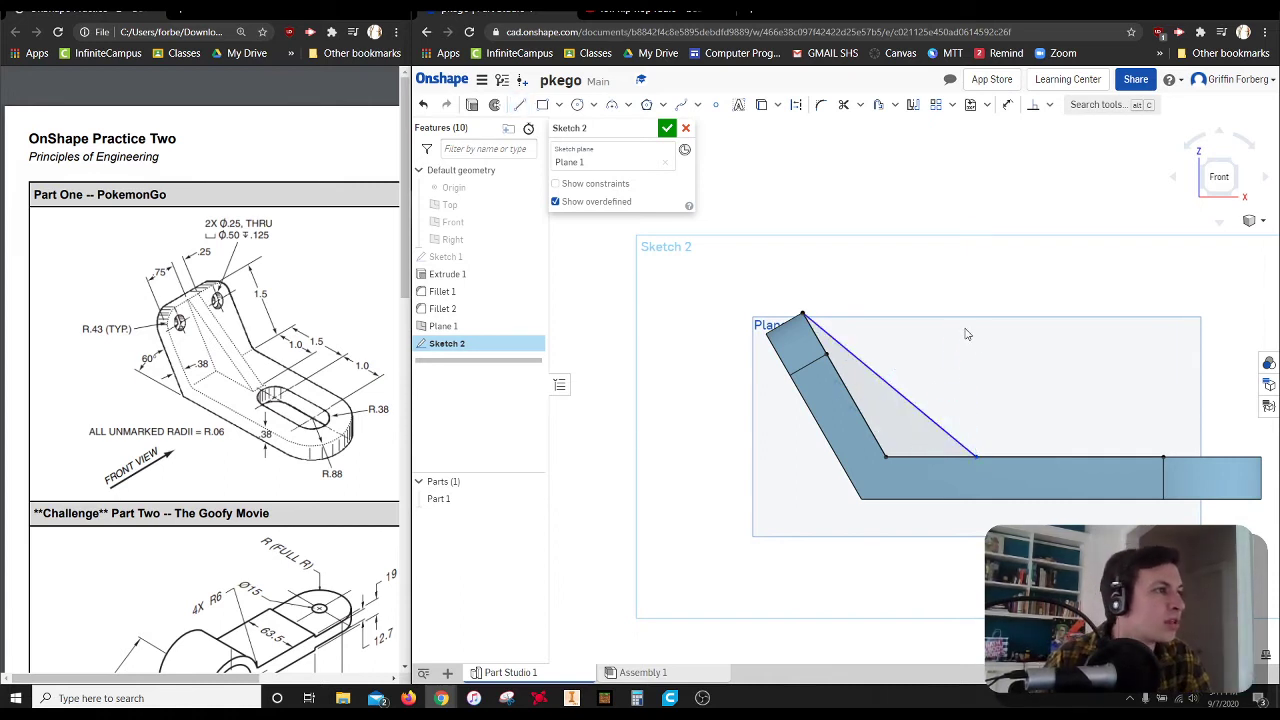
Step: Dimension the rib line's foot 1 in from the inner bend corner along the base edge and finish the sketch
{"action": "left_click", "coordinate": [1007, 104]}
{"action": "left_click", "coordinate": [887, 455]}
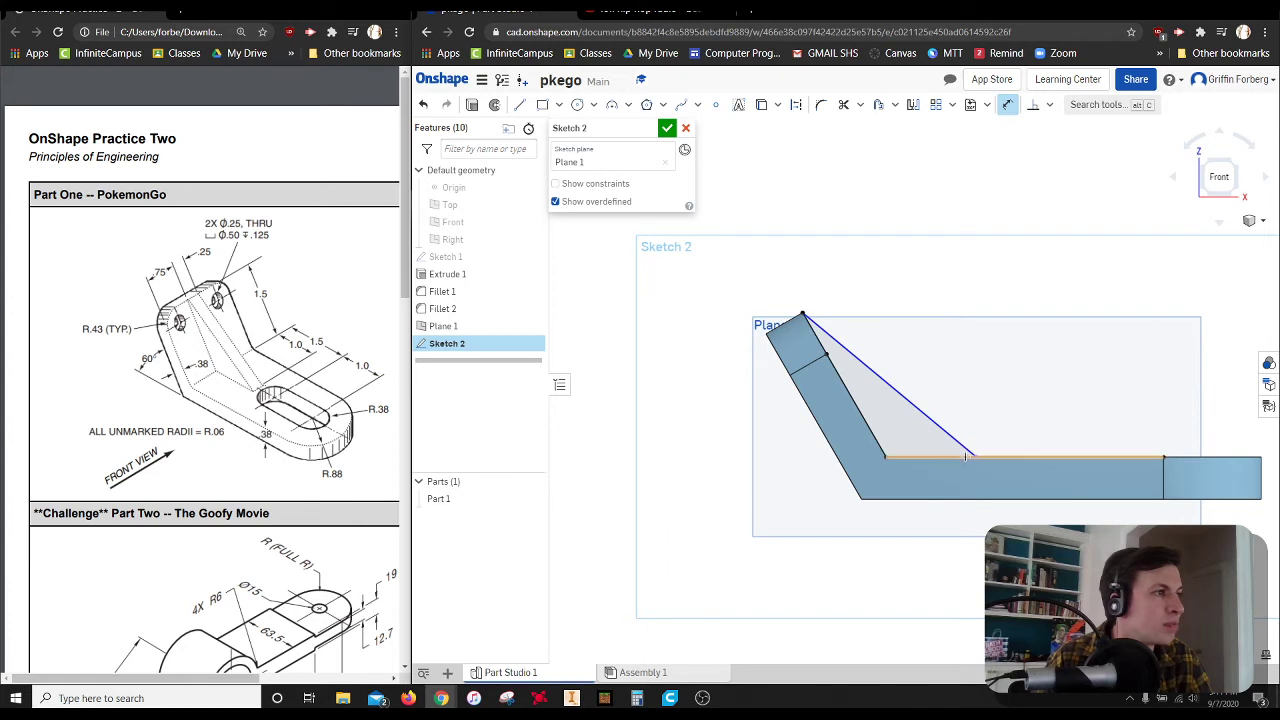
{"action": "left_click", "coordinate": [976, 456]}
{"action": "left_click", "coordinate": [941, 485]}
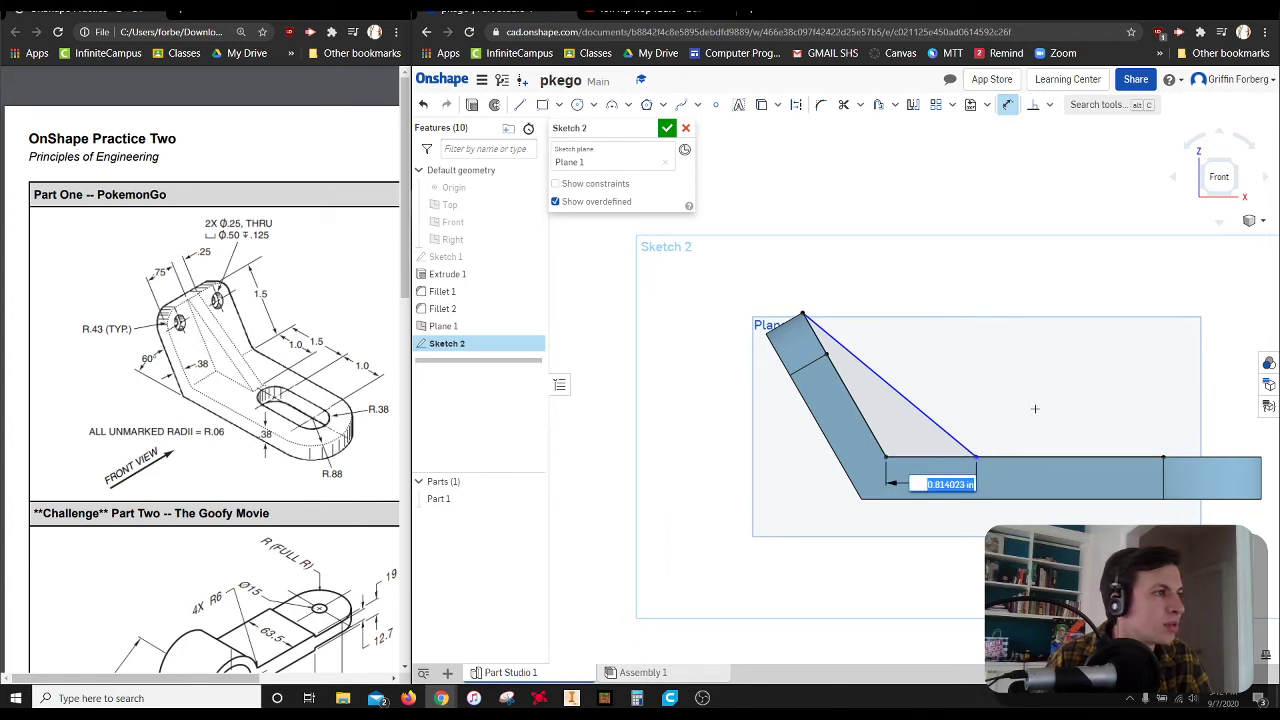
{"action": "type", "text": "1"}
{"action": "key", "text": "Return"}
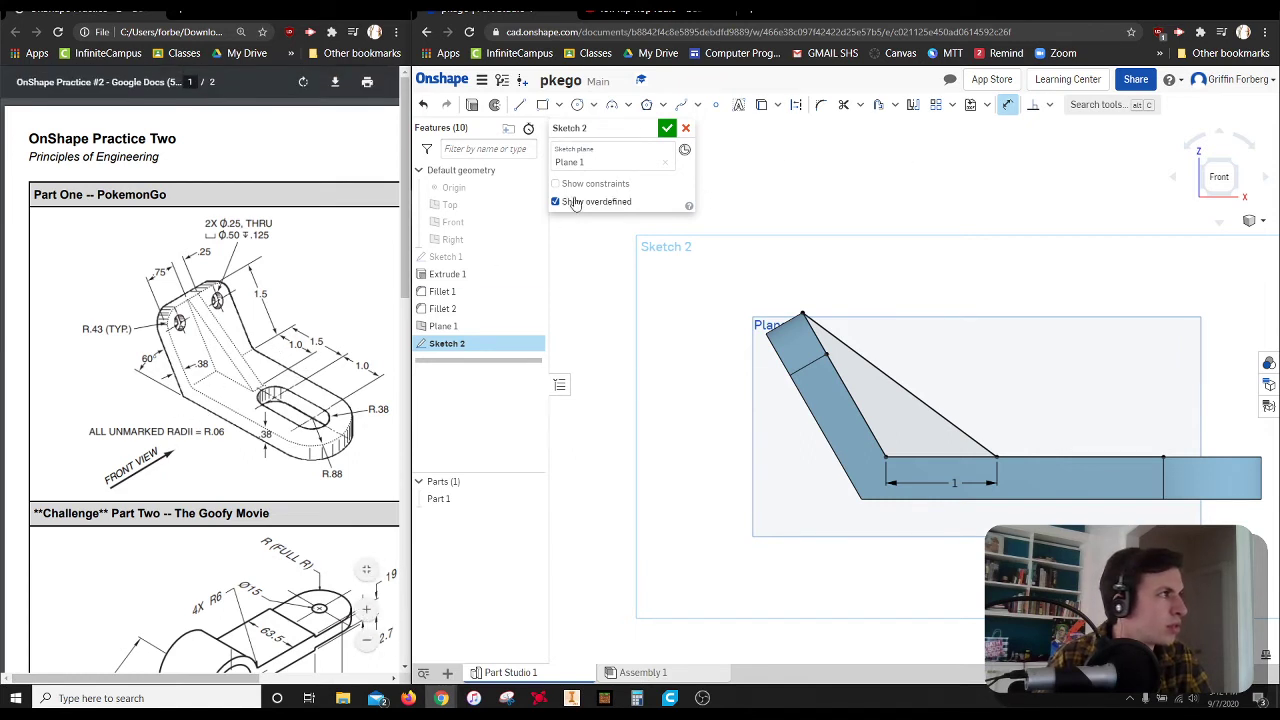
{"action": "left_click", "coordinate": [666, 128]}
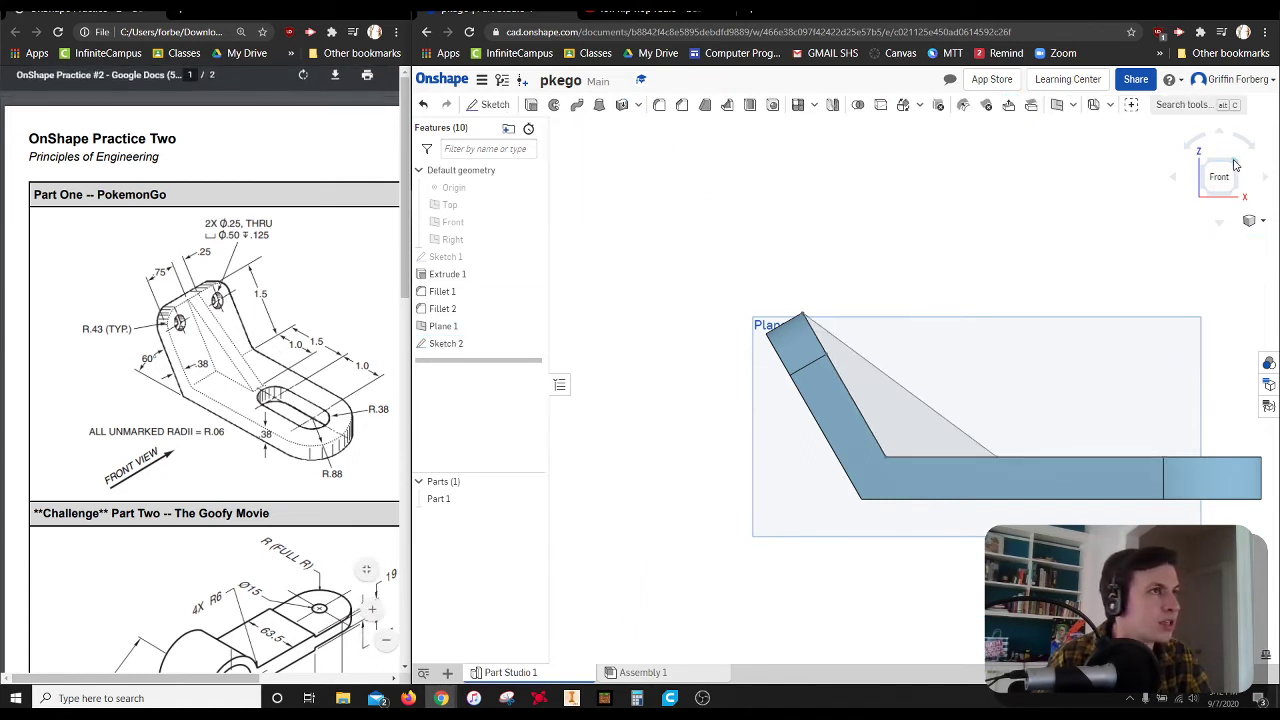
Step: Extrude the triangular rib profile symmetrically to a depth of 0.25 in, adding it to the bracket
{"action": "left_click", "coordinate": [1247, 168]}
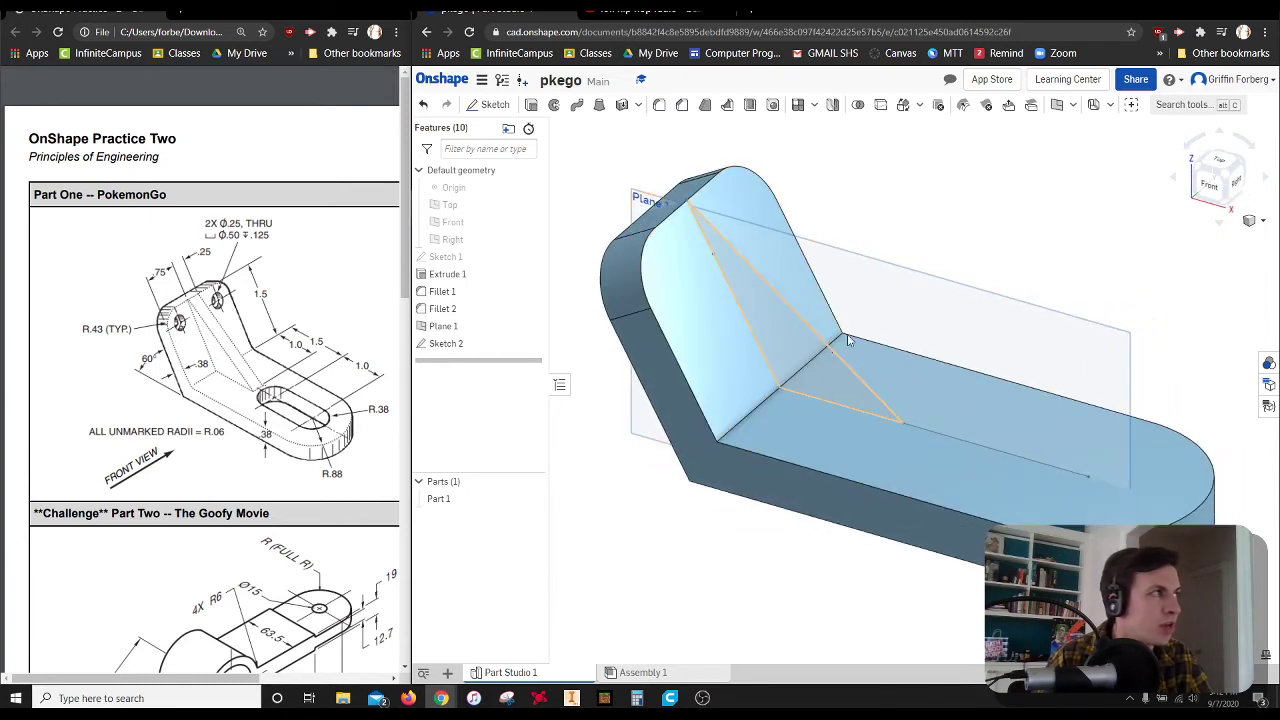
{"action": "left_click", "coordinate": [532, 106]}
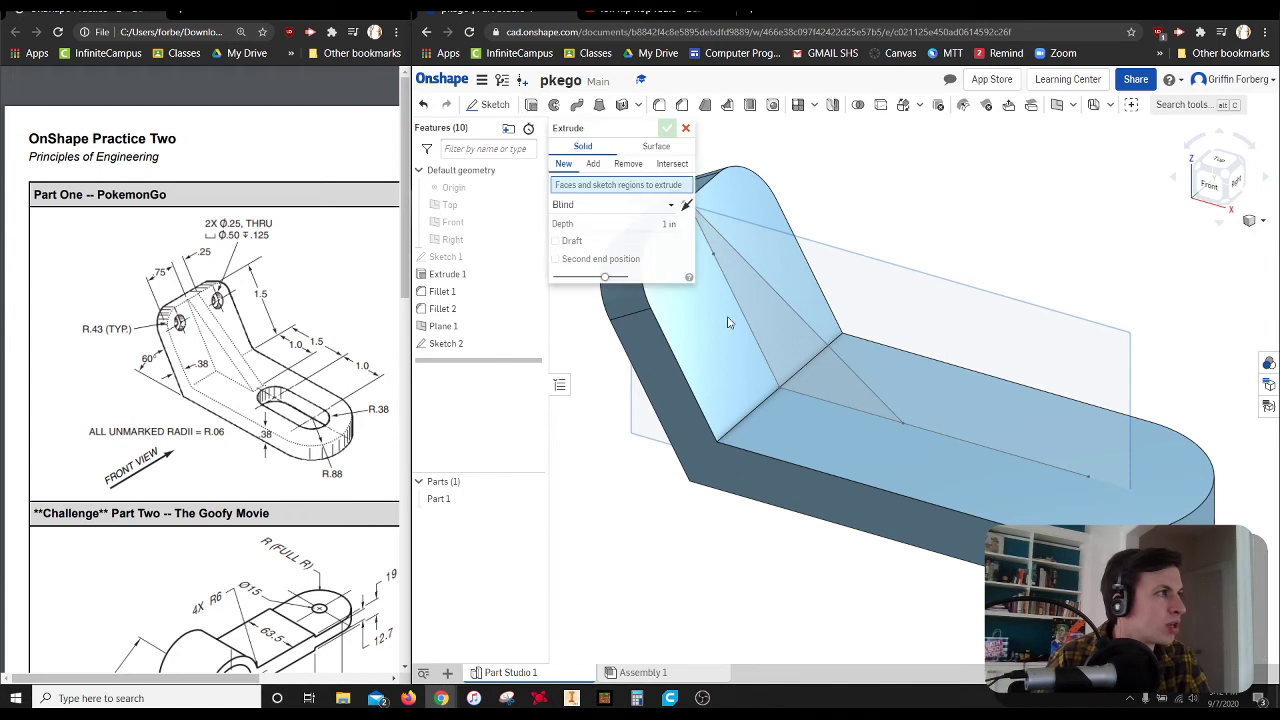
{"action": "left_click", "coordinate": [758, 308]}
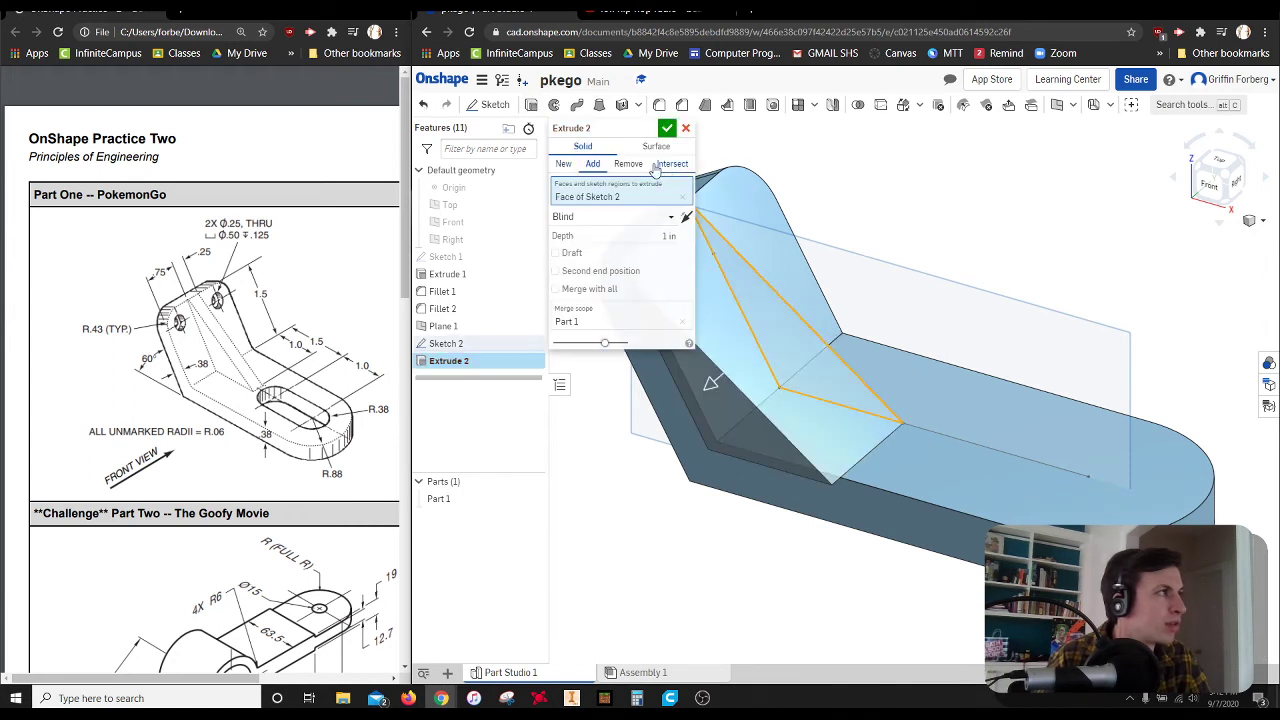
{"action": "left_click", "coordinate": [655, 217]}
{"action": "left_click", "coordinate": [588, 256]}
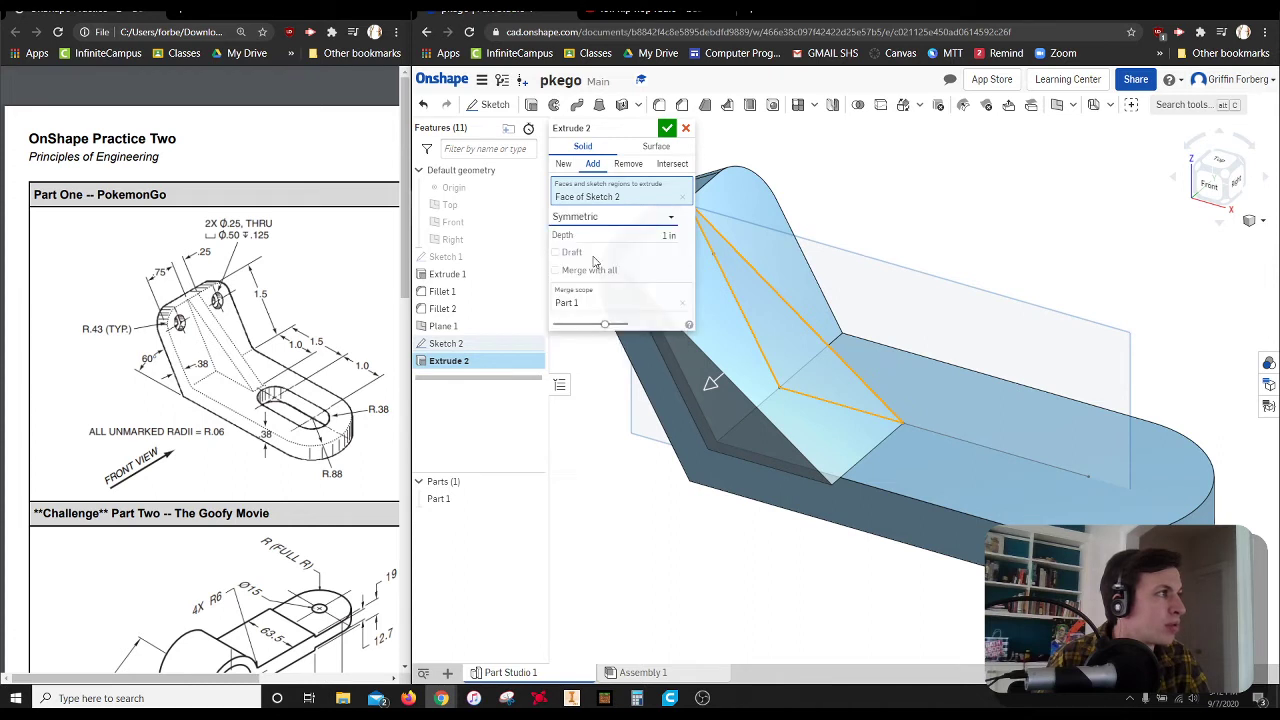
{"action": "left_click", "coordinate": [651, 234]}
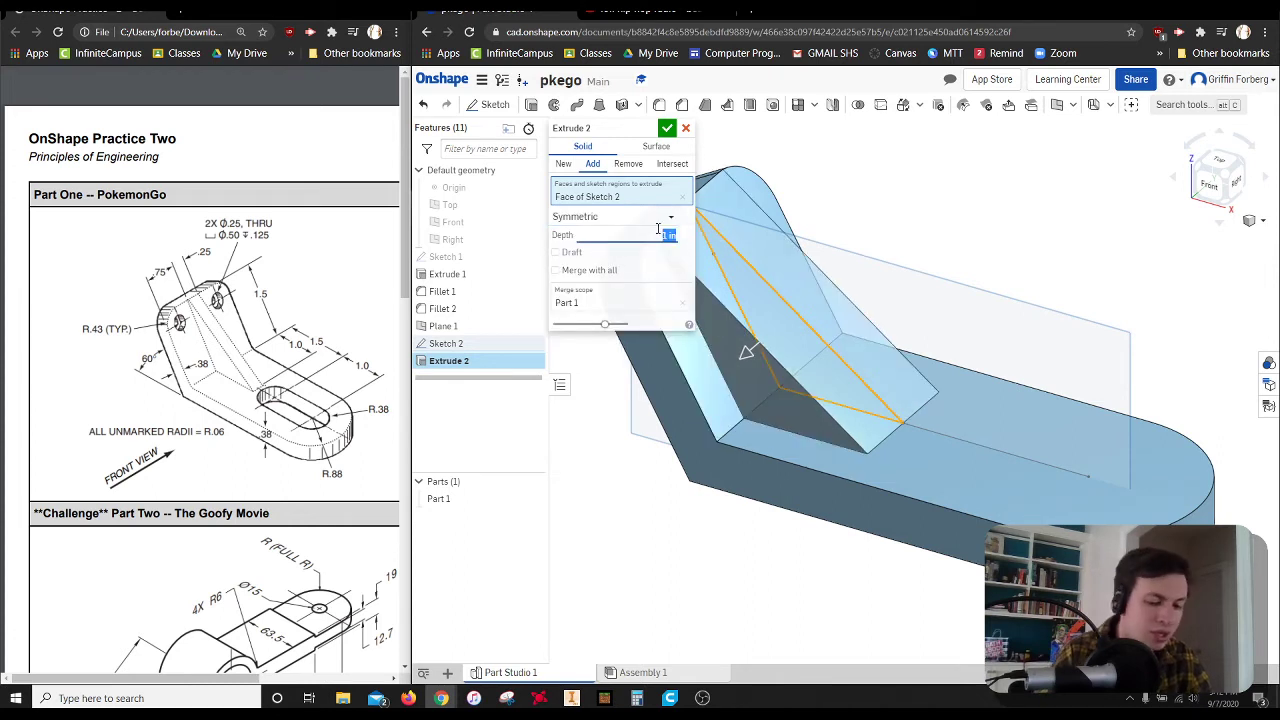
{"action": "key", "text": "BackSpace"}
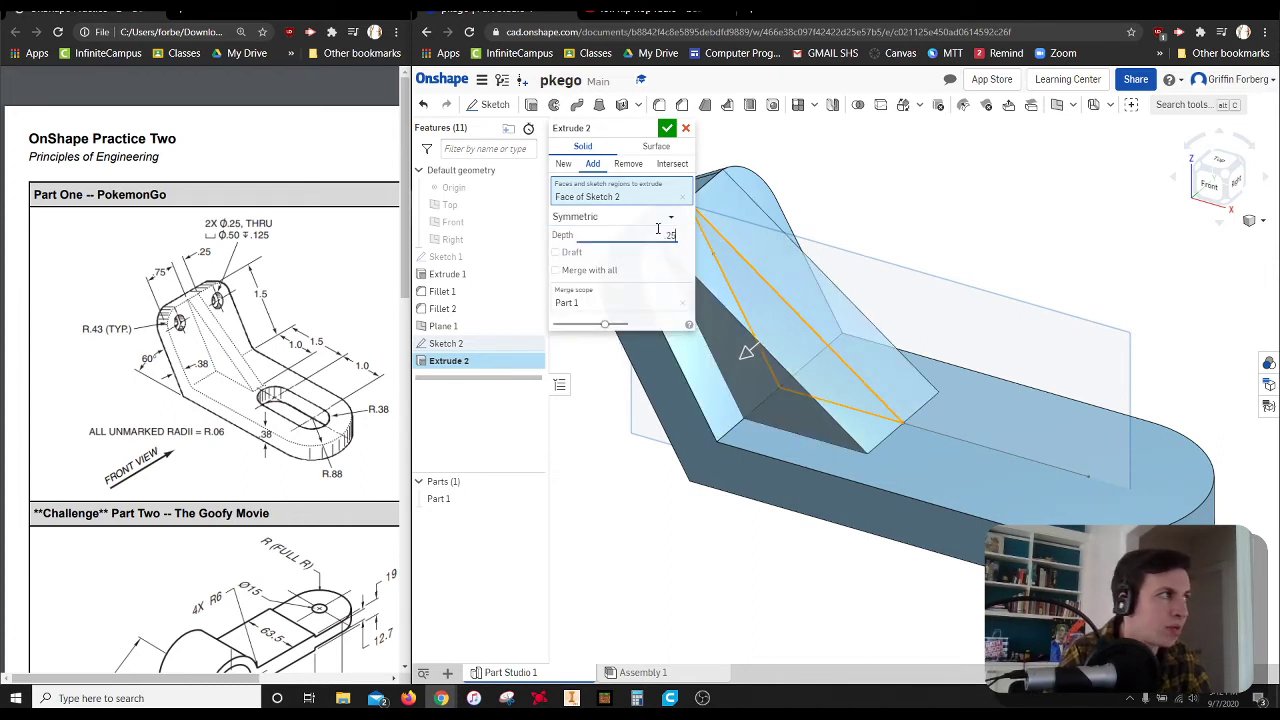
{"action": "key", "text": "Return"}
{"action": "left_click", "coordinate": [666, 128]}
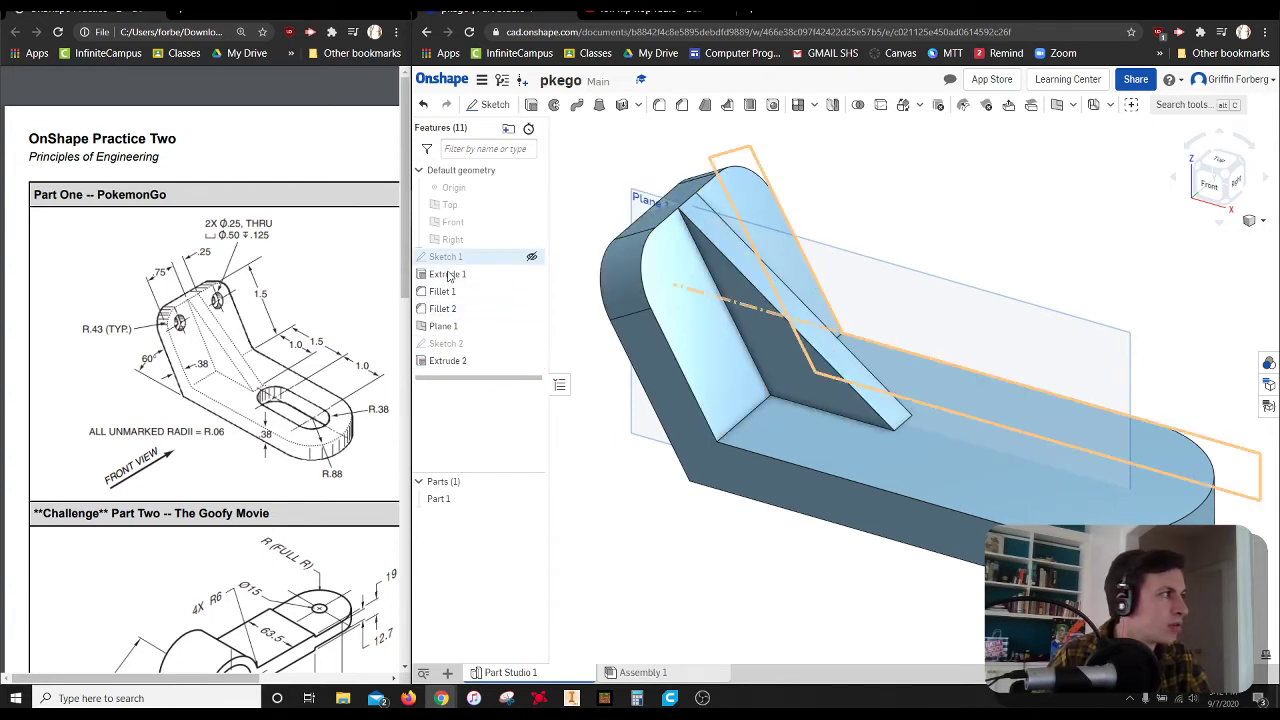
Step: Hide the offset plane and start a sketch on the base's upper face, viewed normal to the sketch plane
{"action": "right_click", "coordinate": [519, 330]}
{"action": "left_click", "coordinate": [473, 414]}
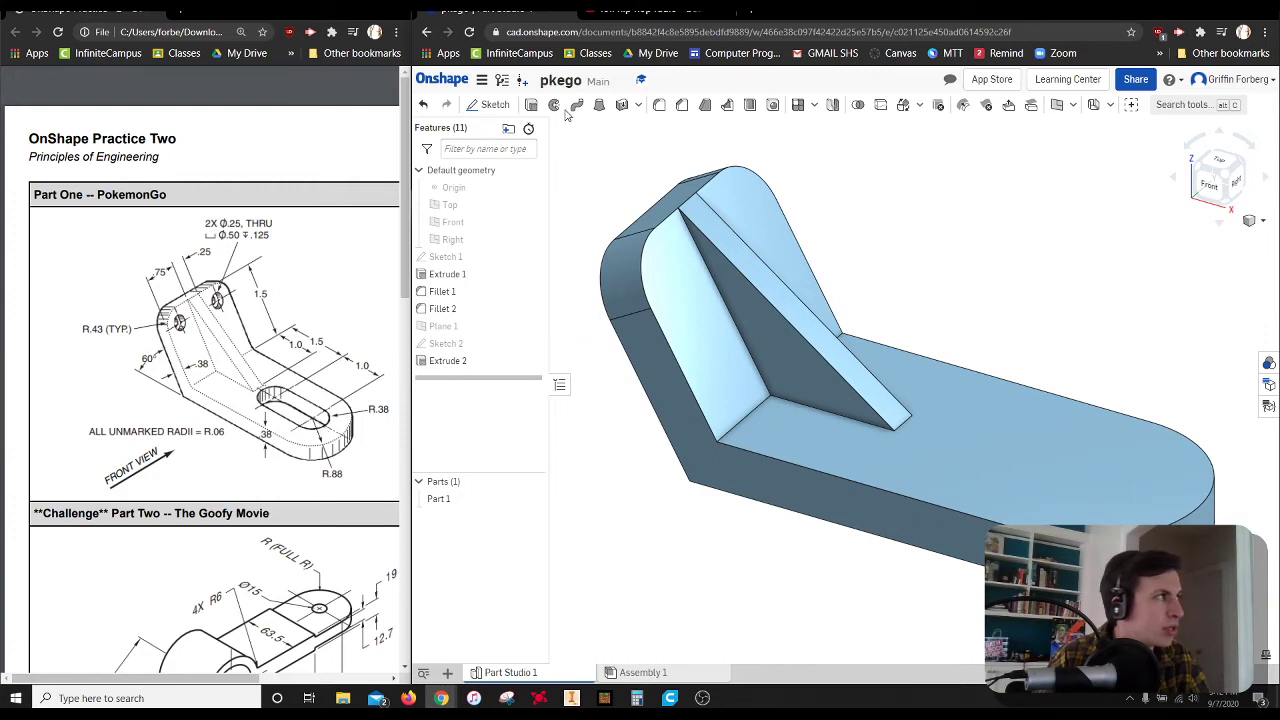
{"action": "left_click", "coordinate": [489, 104]}
{"action": "left_click", "coordinate": [1160, 485]}
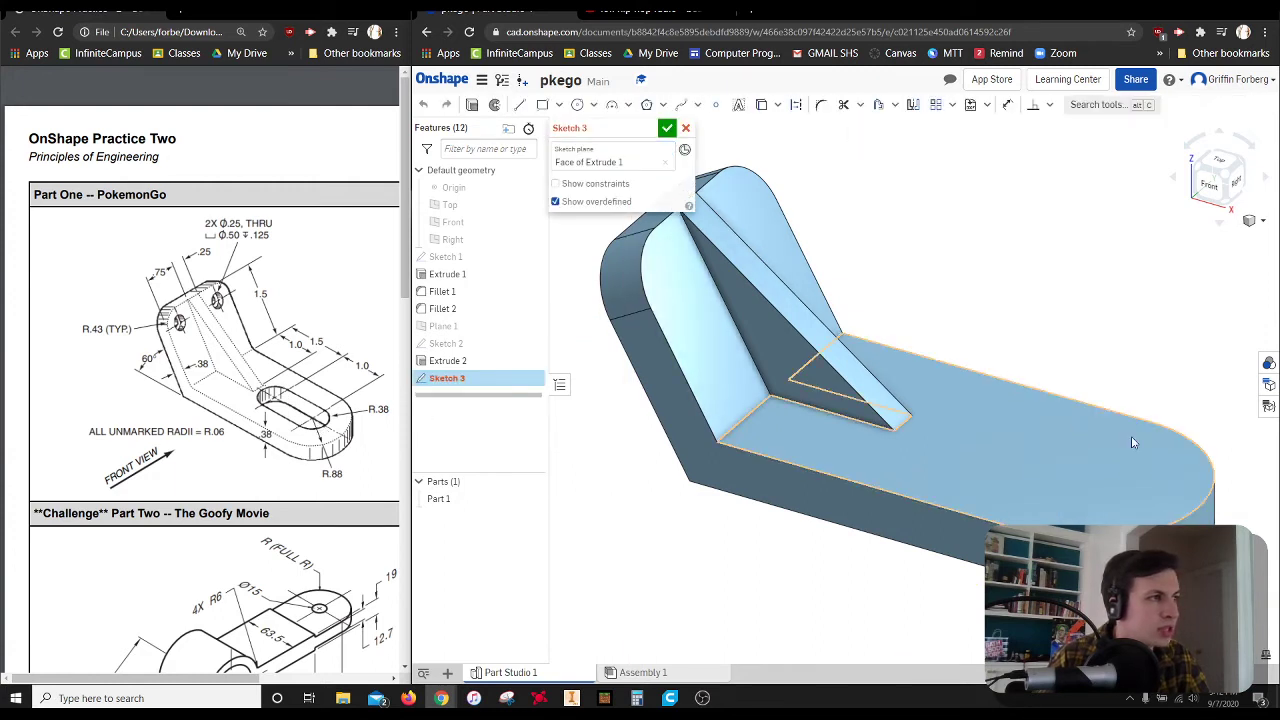
{"action": "right_click", "coordinate": [1084, 388]}
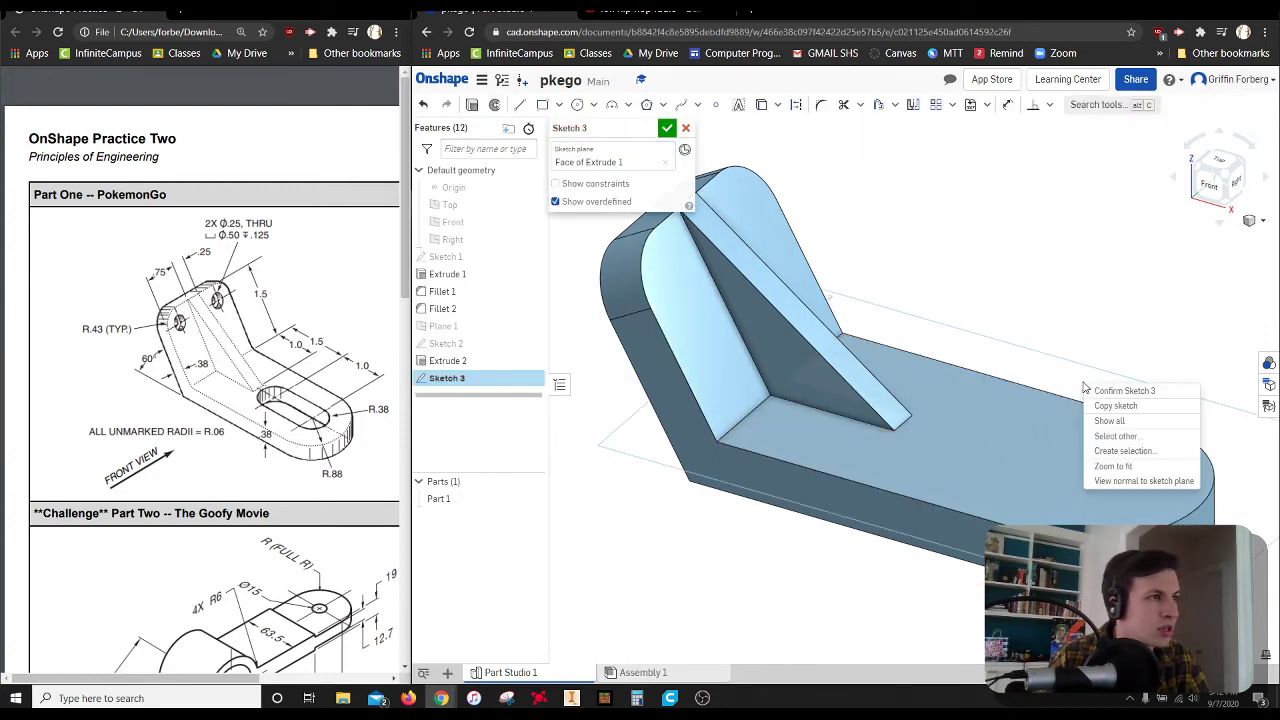
{"action": "left_click", "coordinate": [1140, 481]}
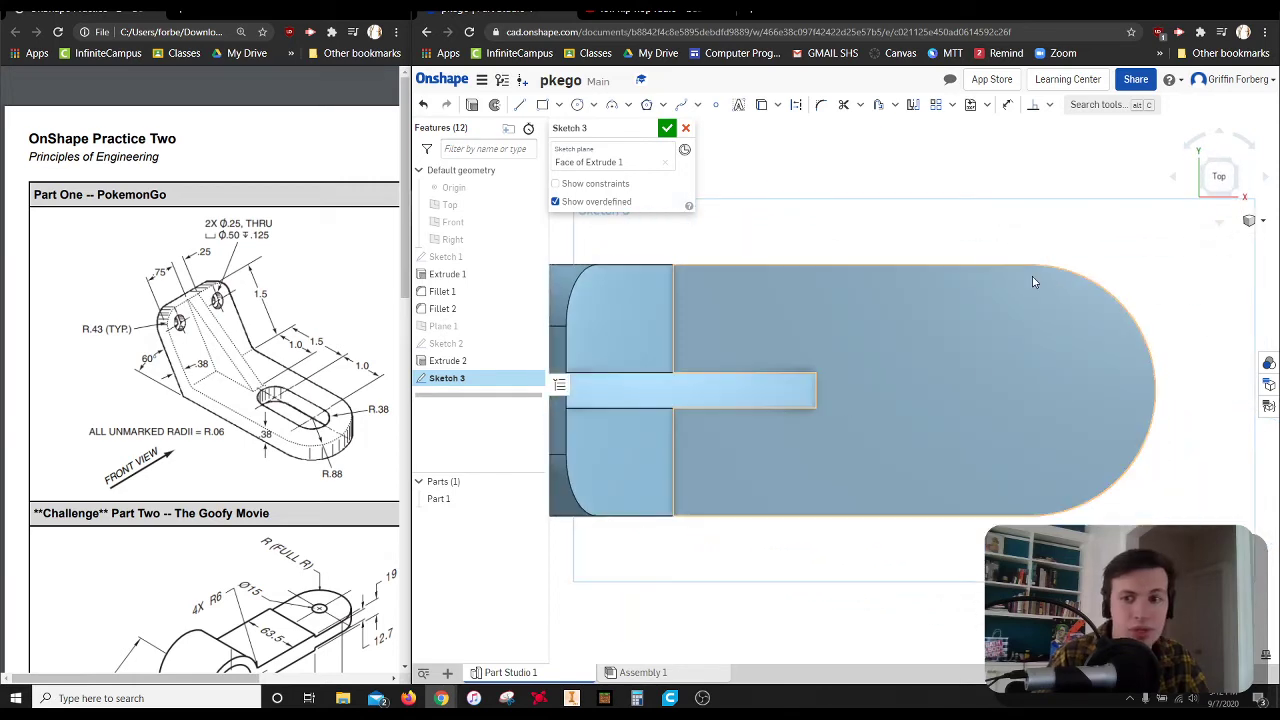
Step: Draw a circle about 0.87 in in diameter at the rounded end's centre and another about 0.94 in between it and the rib
{"action": "left_click", "coordinate": [577, 104]}
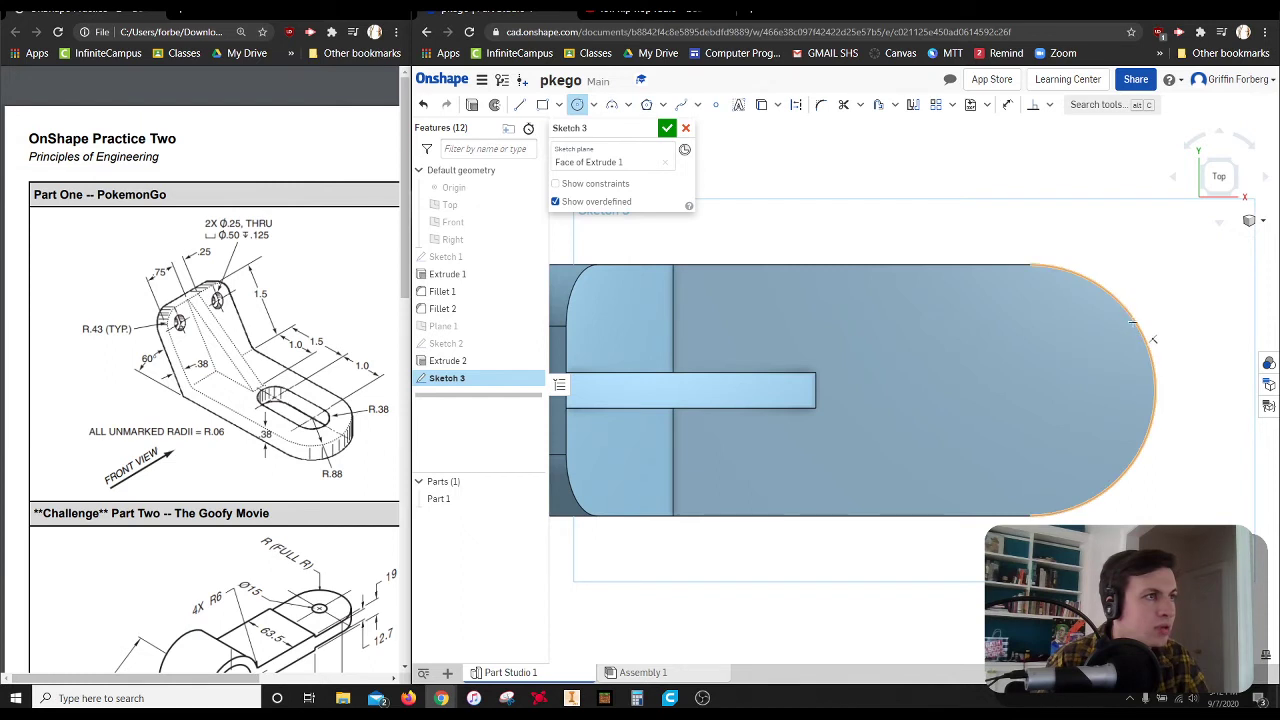
{"action": "left_click", "coordinate": [1030, 390]}
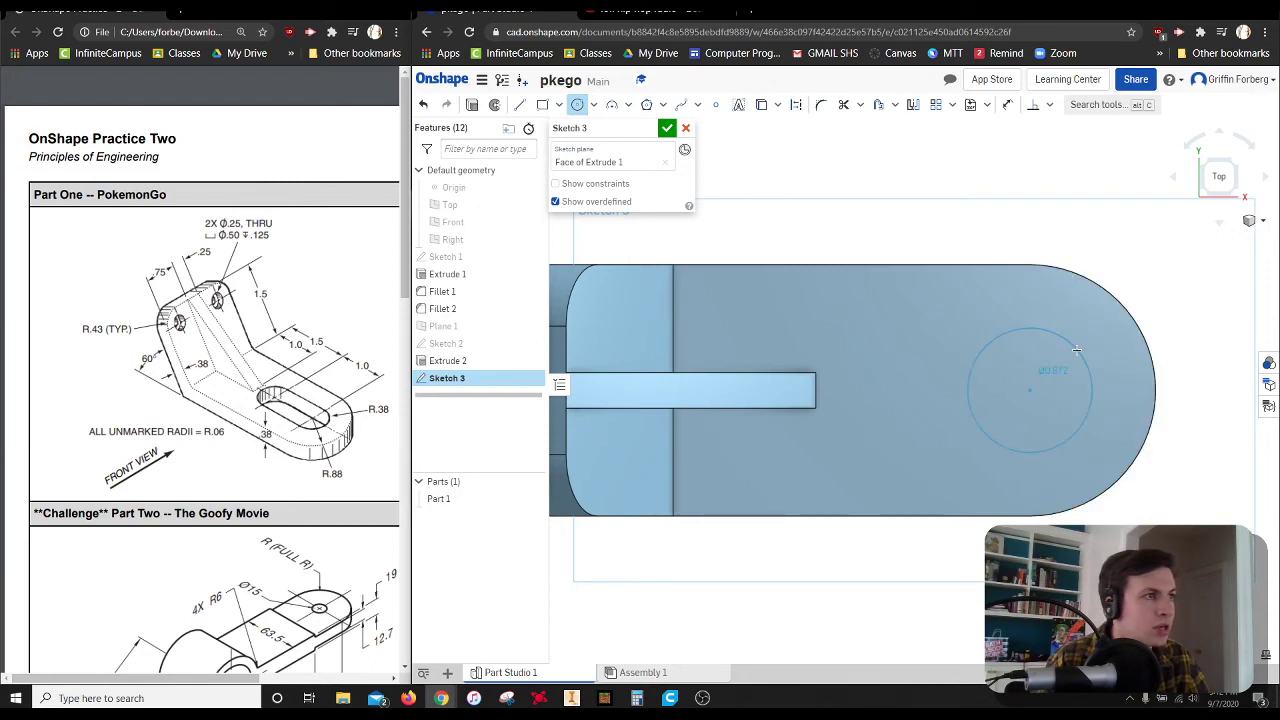
{"action": "left_click", "coordinate": [1077, 349]}
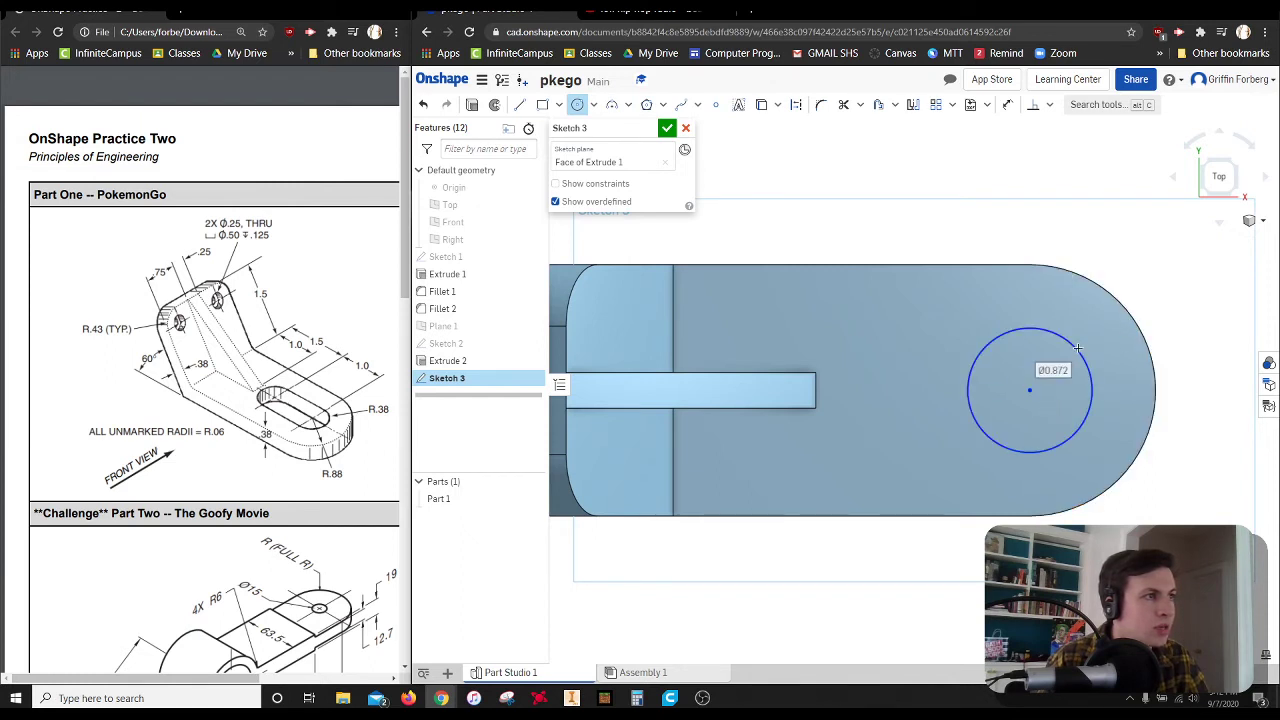
{"action": "left_click", "coordinate": [881, 389]}
{"action": "left_click", "coordinate": [928, 342]}
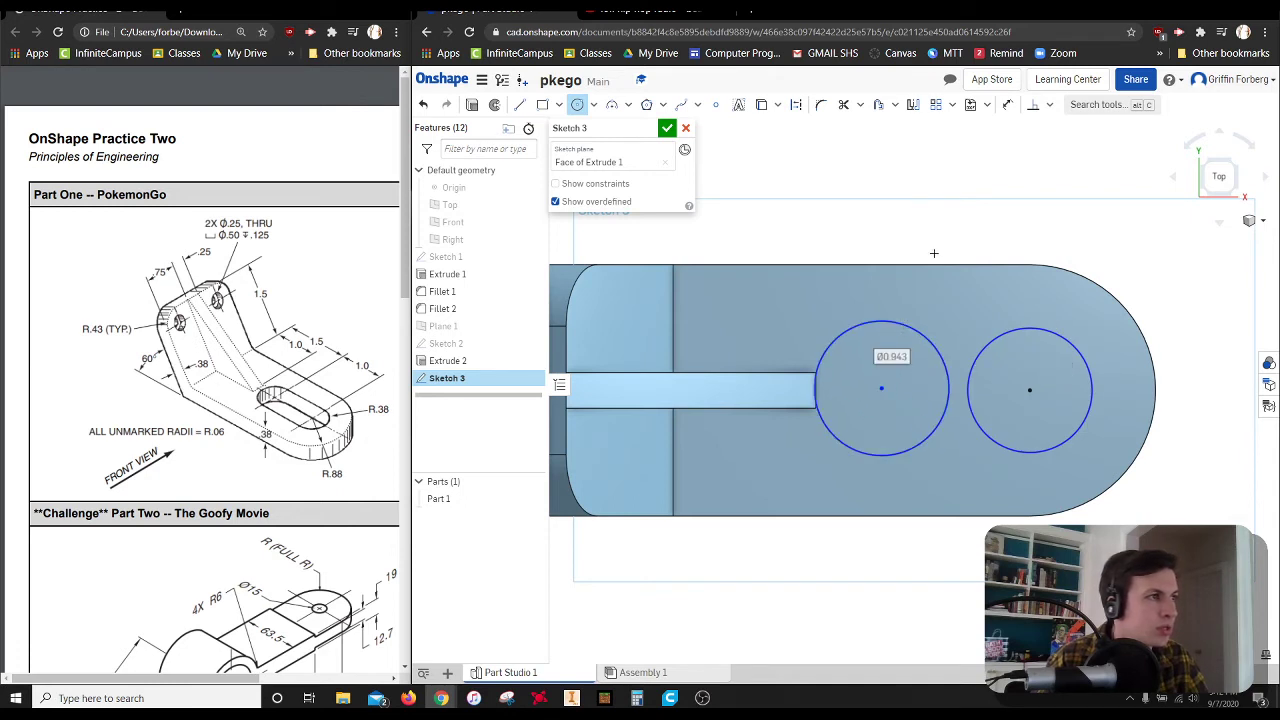
{"action": "key", "text": "Escape"}
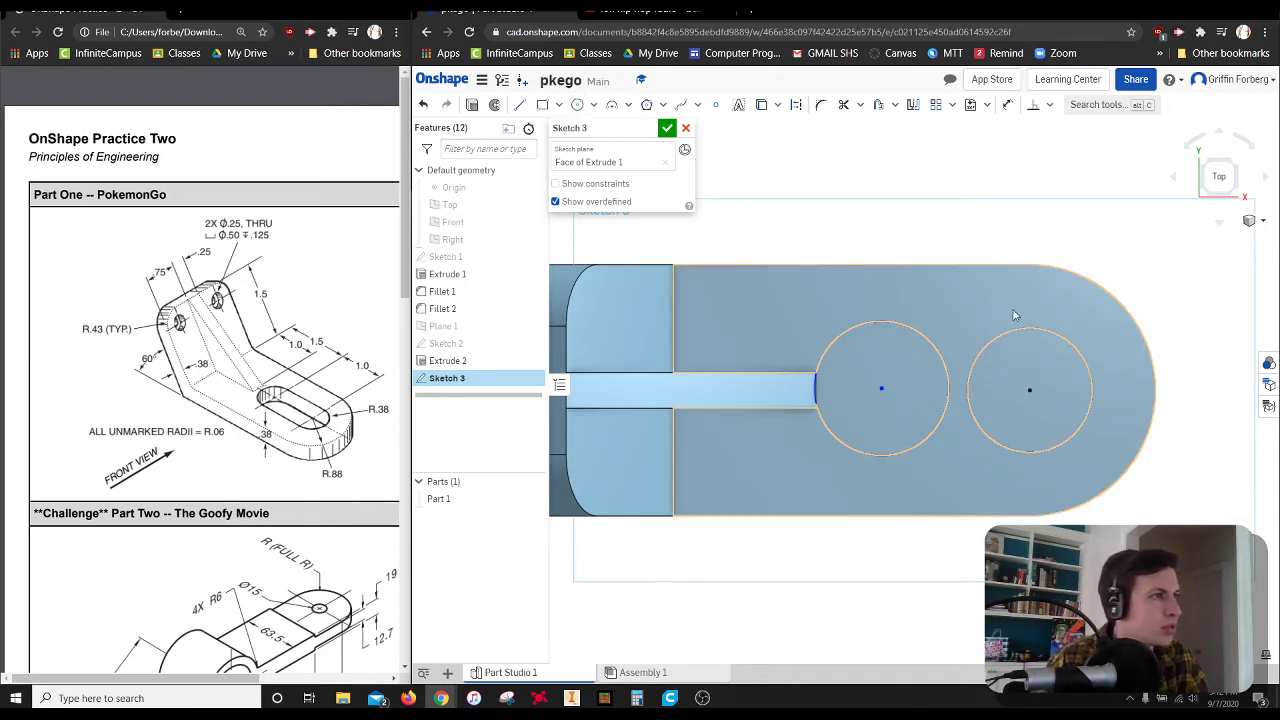
Step: Set the diameters of both slot circles to 0.76 in
{"action": "left_click", "coordinate": [1006, 106]}
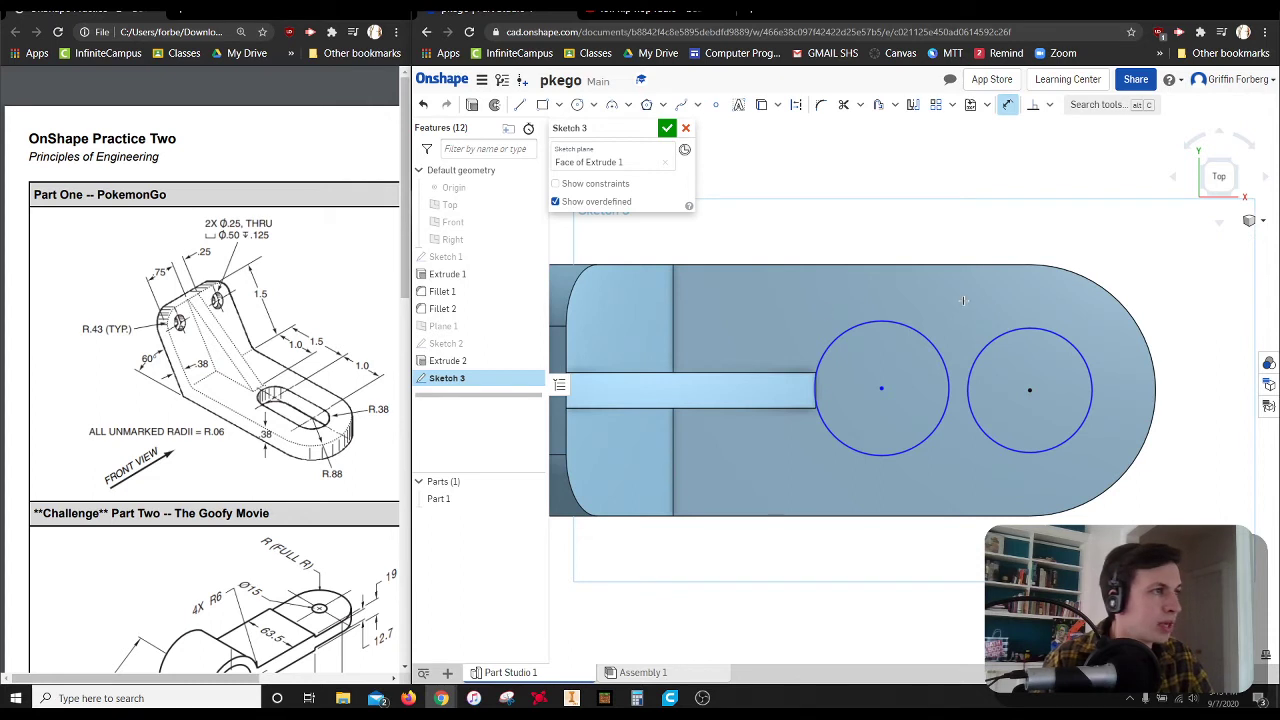
{"action": "left_click", "coordinate": [1027, 328]}
{"action": "left_click", "coordinate": [1090, 258]}
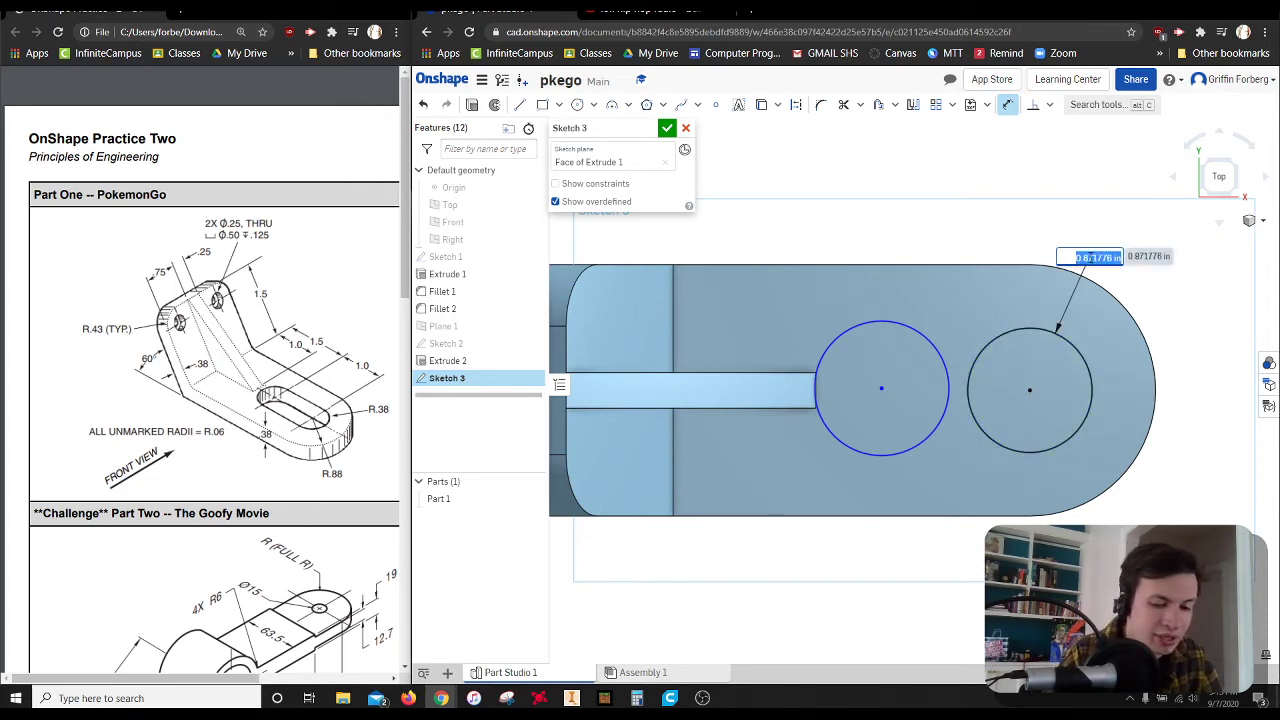
{"action": "key", "text": "BackSpace"}
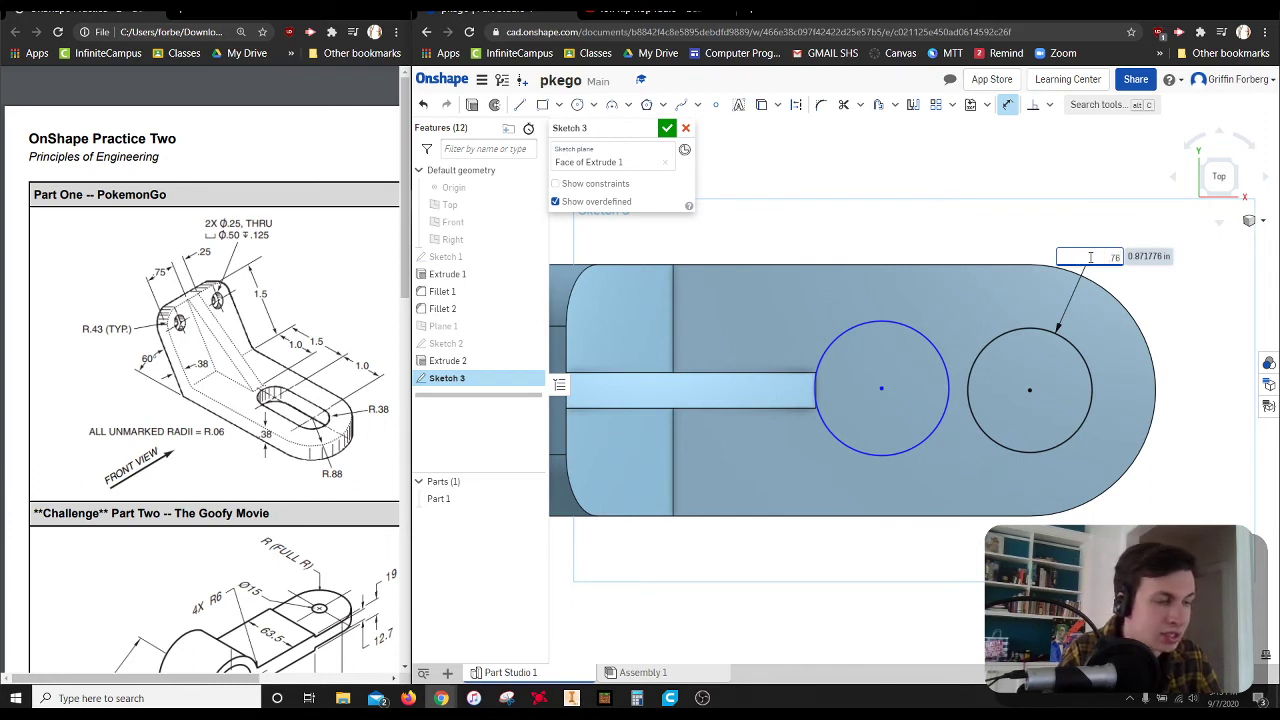
{"action": "key", "text": "Return"}
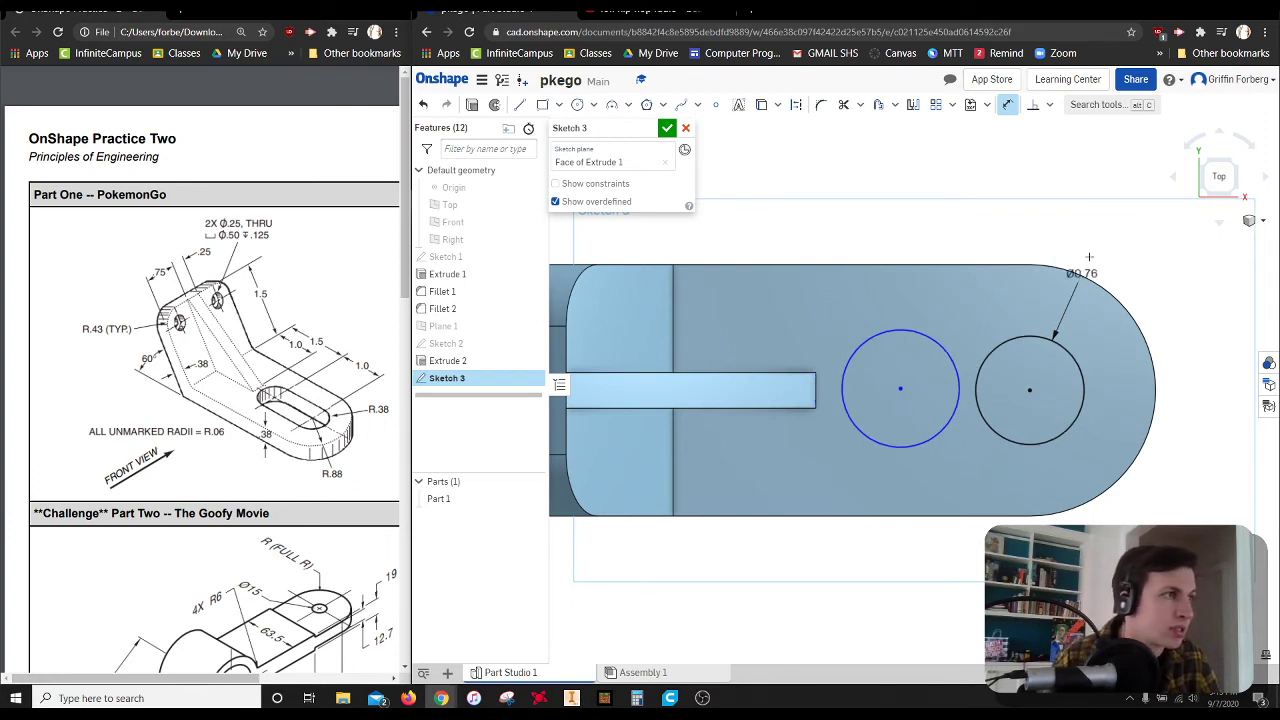
{"action": "left_click", "coordinate": [930, 340]}
{"action": "left_click", "coordinate": [950, 256]}
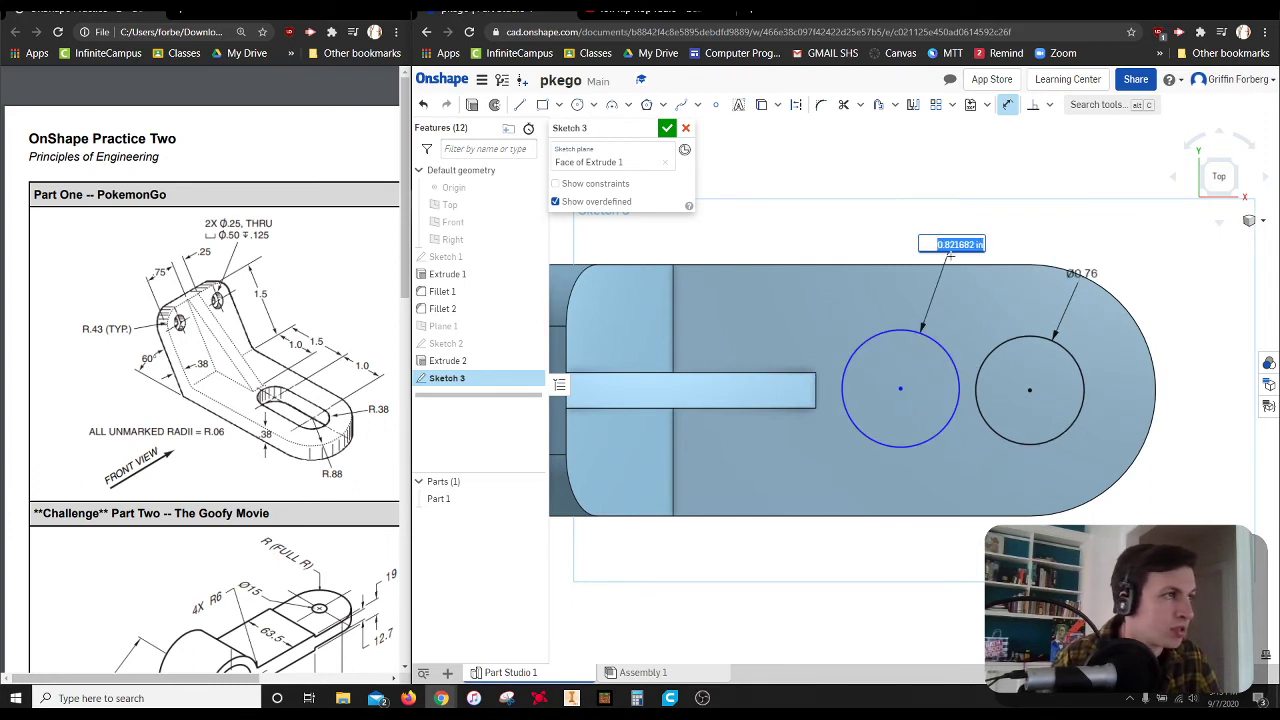
{"action": "key", "text": "BackSpace"}
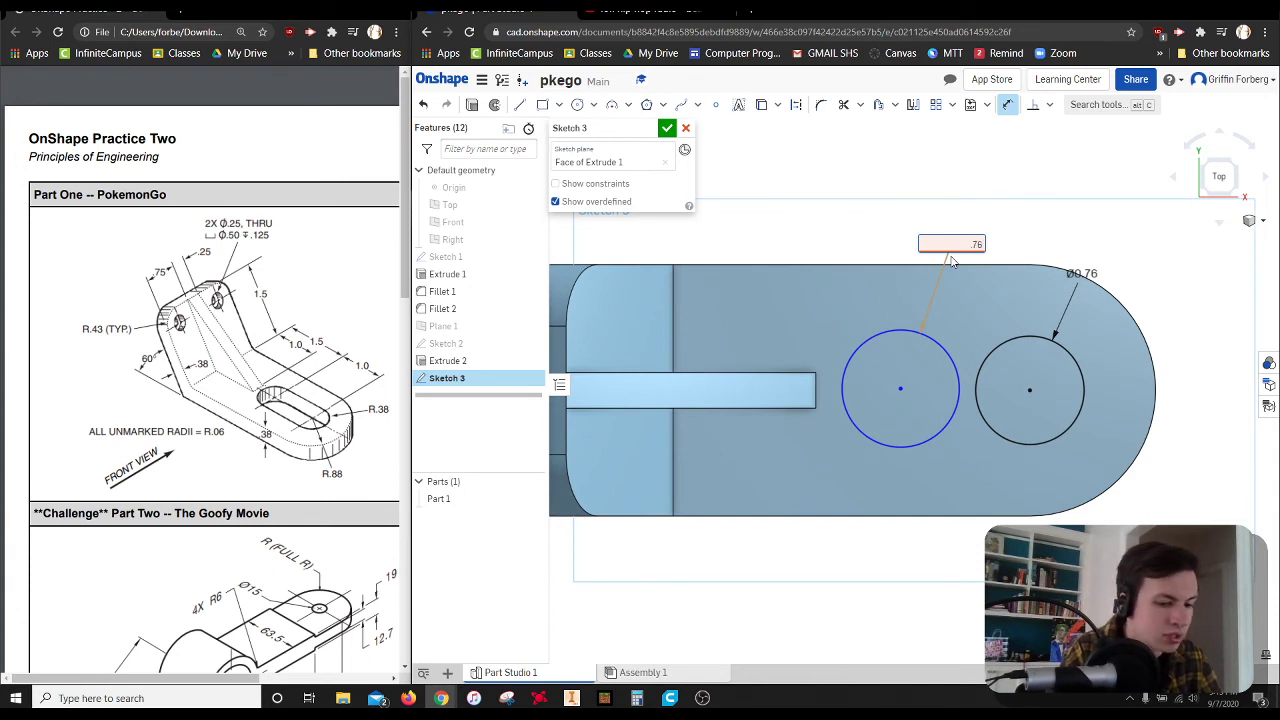
{"action": "key", "text": "Return"}
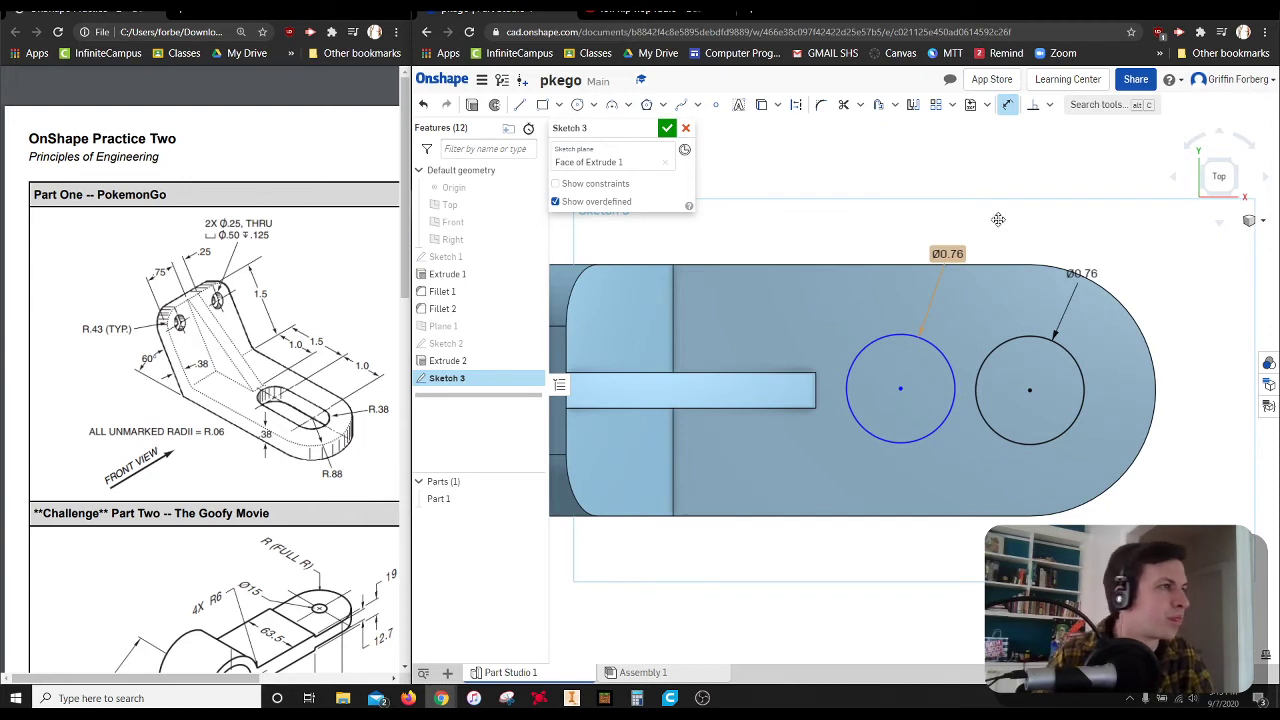
Step: Draw a horizontal construction line about 1.08 in long from the rounded end's circle centre toward the rib
{"action": "left_click", "coordinate": [520, 105]}
{"action": "left_click", "coordinate": [796, 104]}
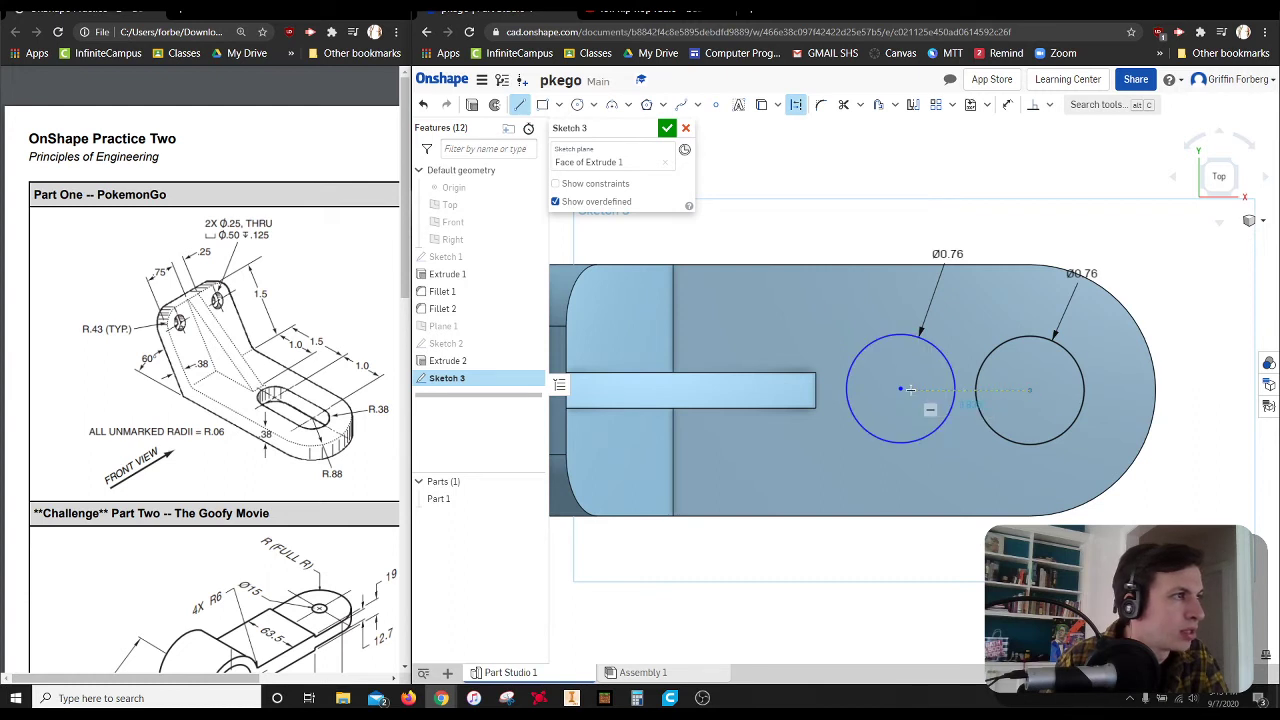
{"action": "left_click", "coordinate": [876, 393]}
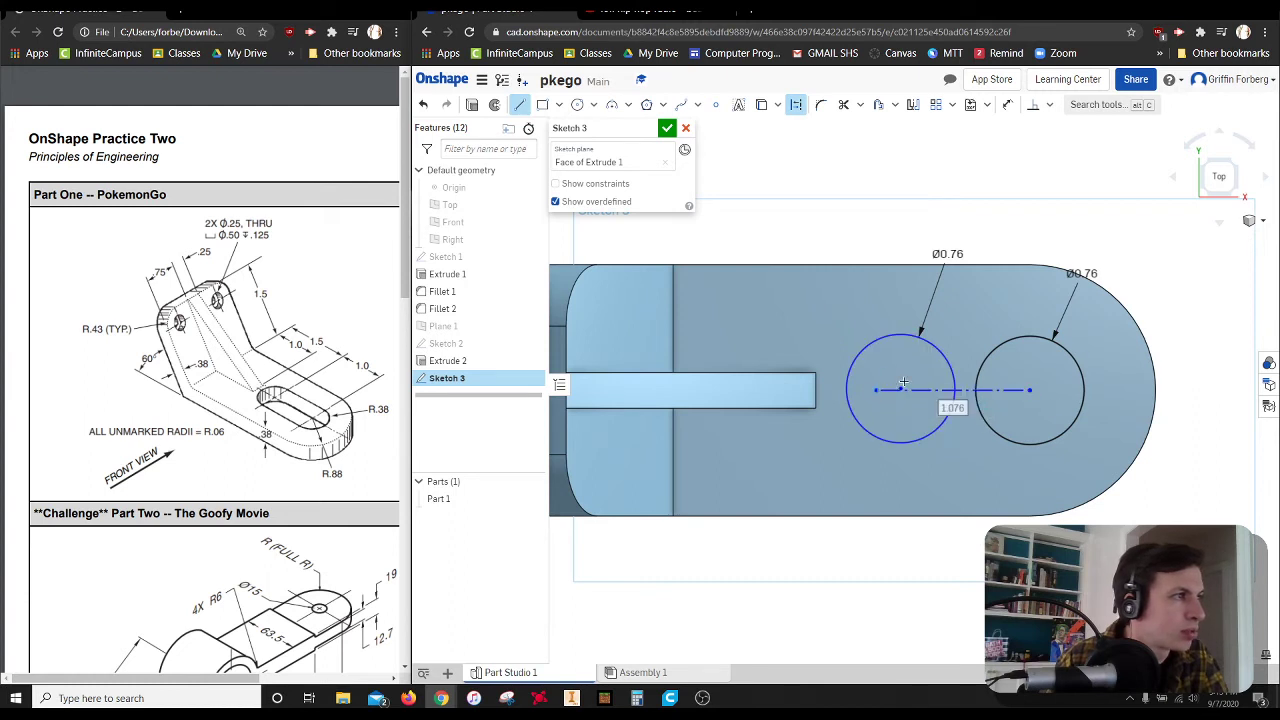
Step: Dimension the horizontal construction line between the slot circles to a length of 1 in
{"action": "scroll", "coordinate": [898, 393], "scroll_direction": "up", "scroll_amount": 1}
{"action": "scroll", "coordinate": [898, 393], "scroll_direction": "up", "scroll_amount": 3}
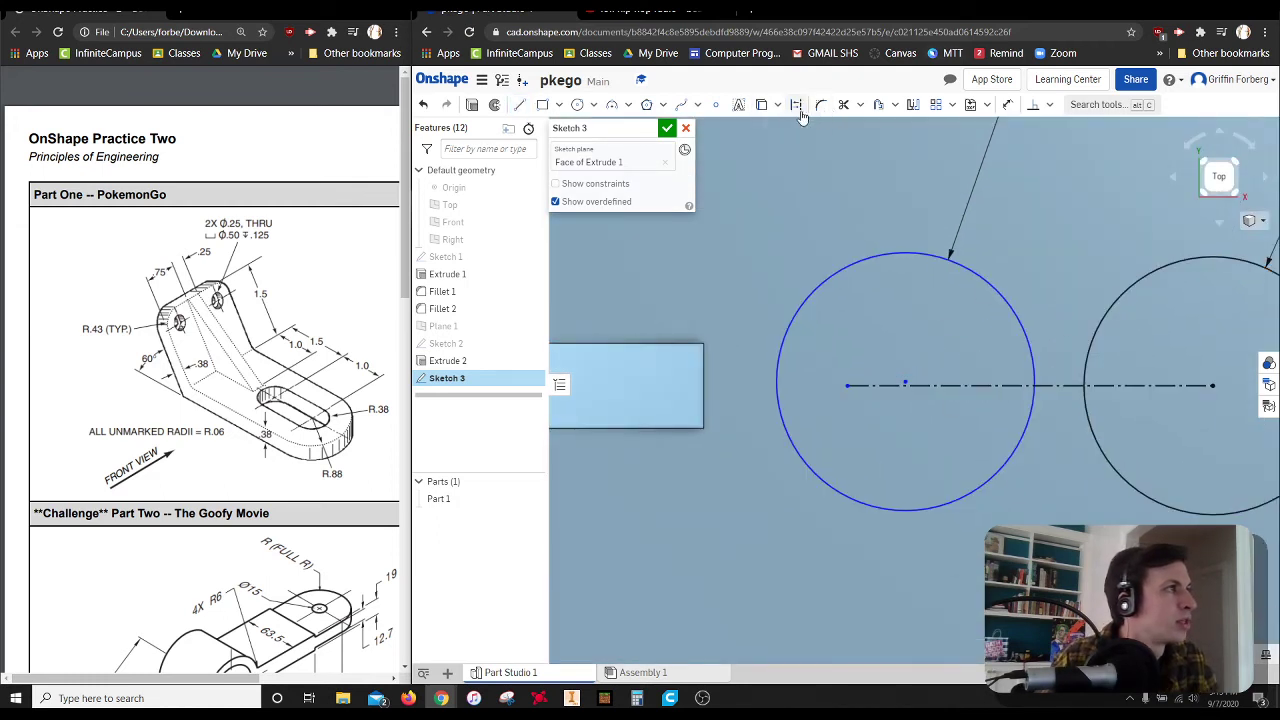
{"action": "left_click", "coordinate": [1009, 108]}
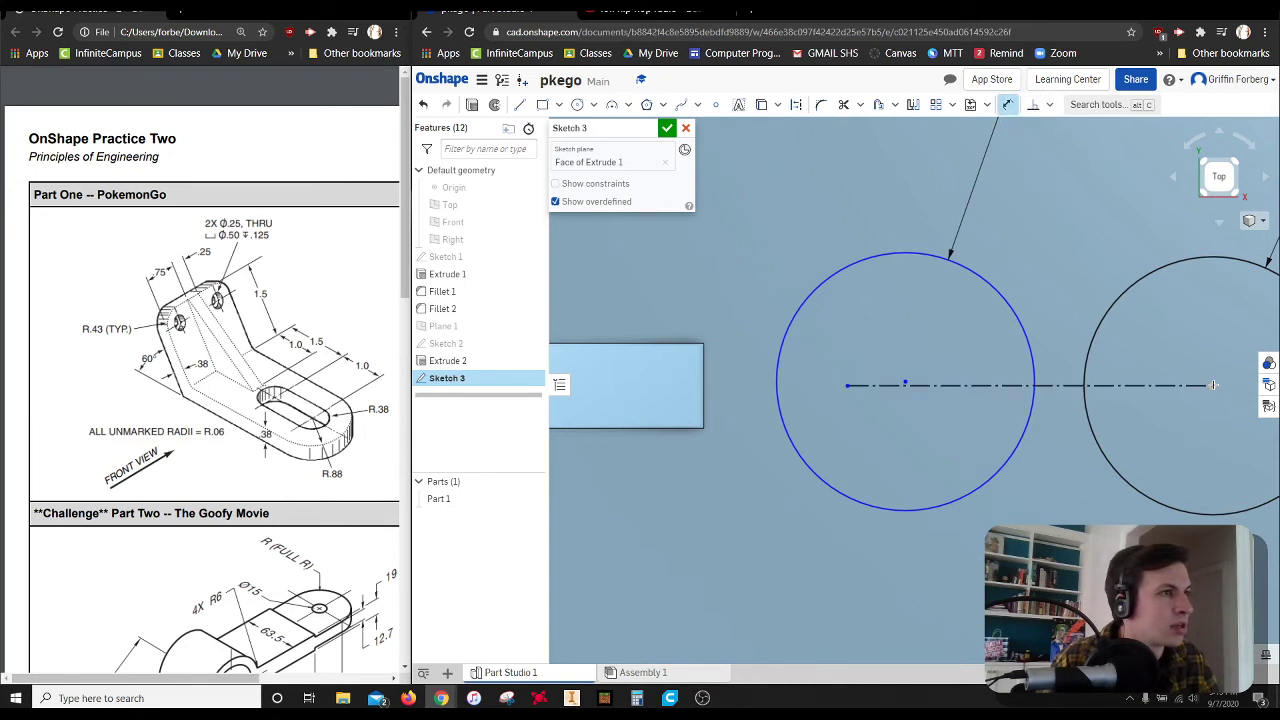
{"action": "left_click", "coordinate": [1213, 385]}
{"action": "left_click", "coordinate": [1045, 518]}
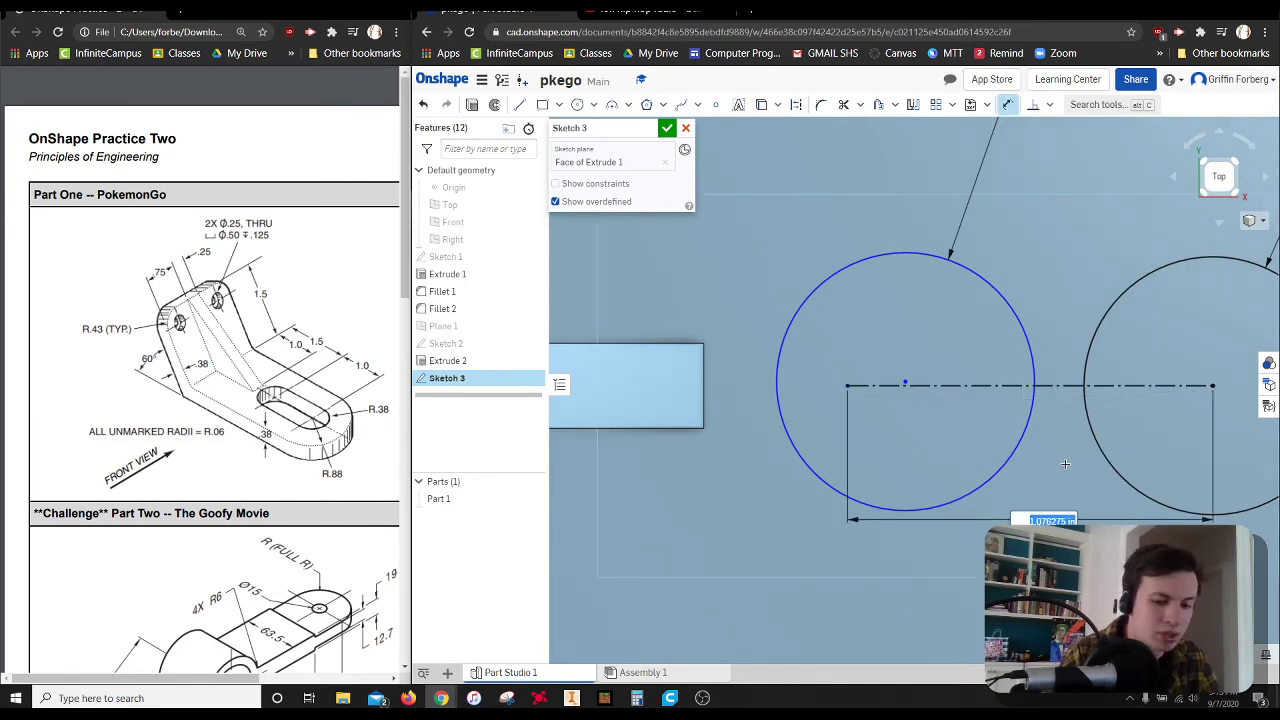
{"action": "type", "text": "1"}
{"action": "key", "text": "Return"}
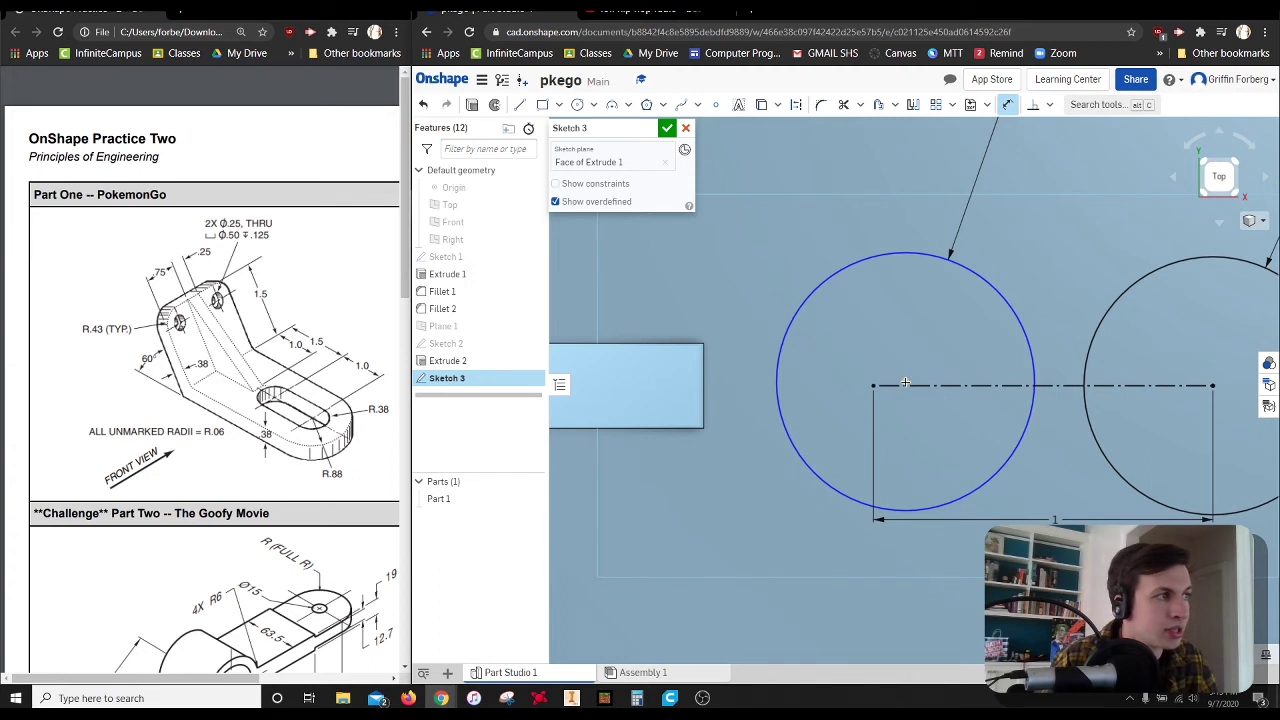
Step: Make the centre of the slot circle nearest the rib coincident with the free end of the 1 in construction line
{"action": "left_click", "coordinate": [1049, 104]}
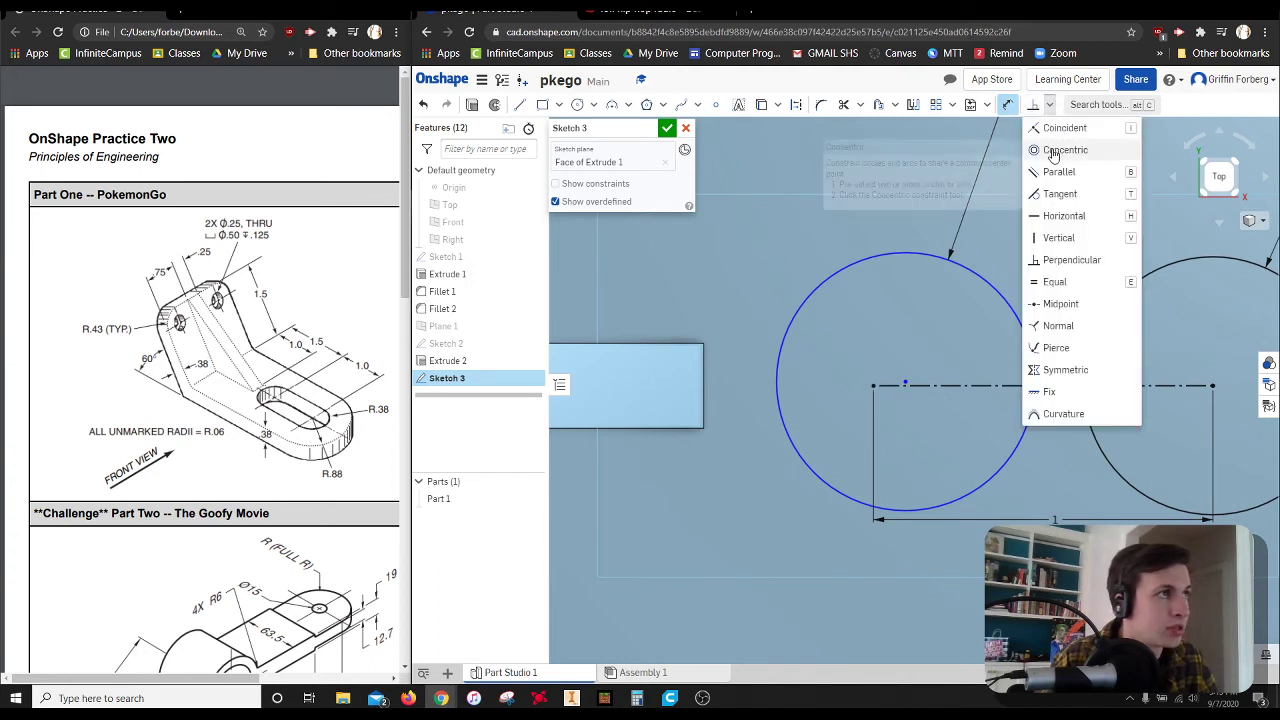
{"action": "left_click", "coordinate": [1063, 128]}
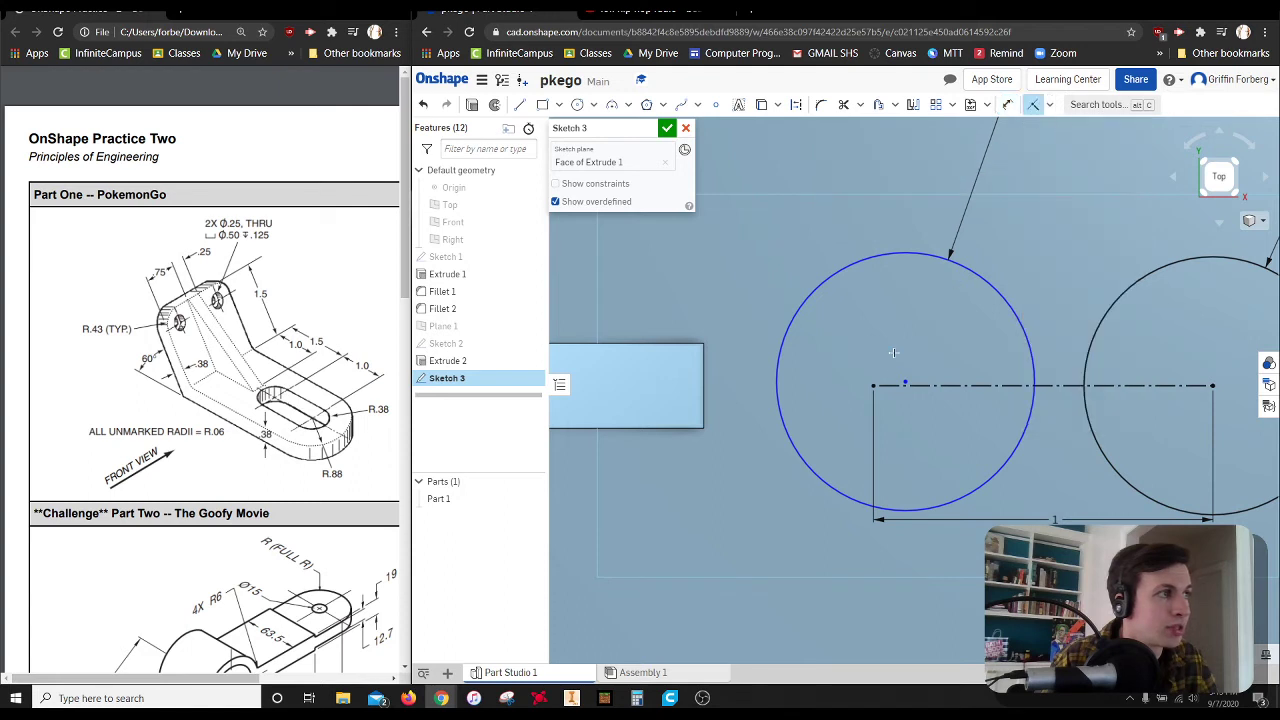
{"action": "left_click", "coordinate": [908, 380]}
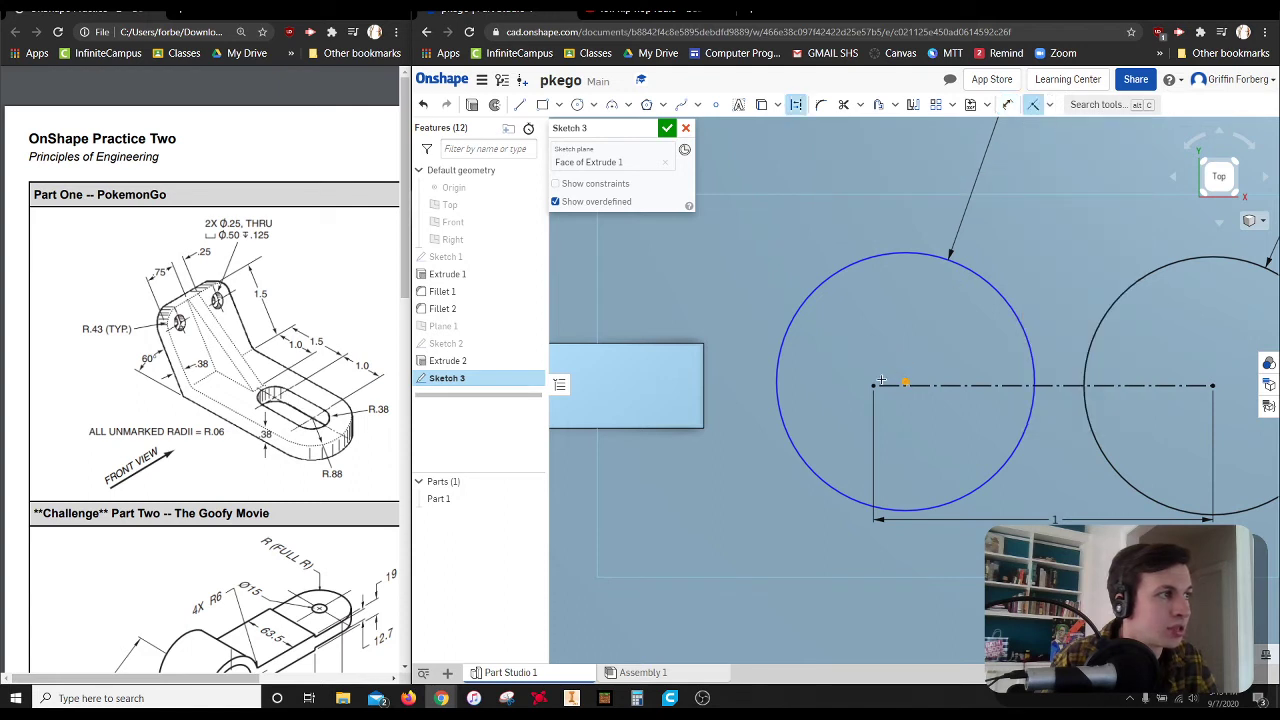
{"action": "left_click", "coordinate": [873, 385]}
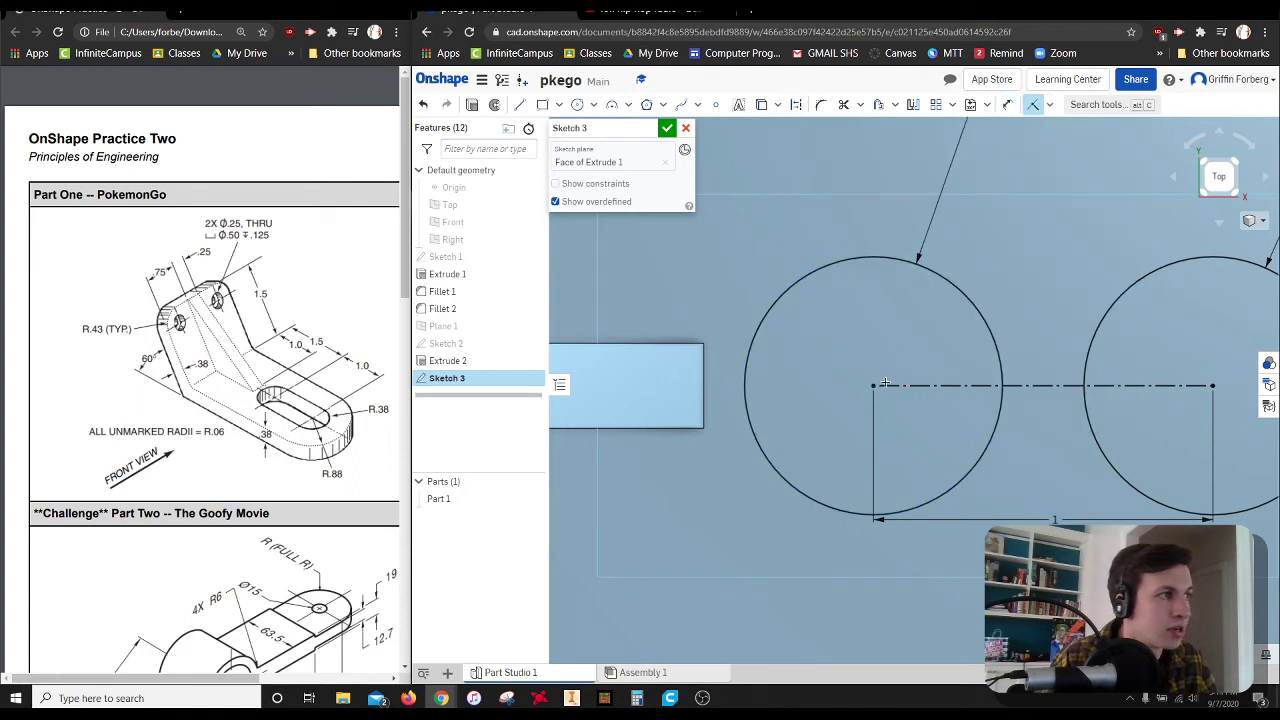
Step: Draw two horizontal lines about 1 in long joining the upper and lower extremes of the two slot circles
{"action": "left_click", "coordinate": [520, 106]}
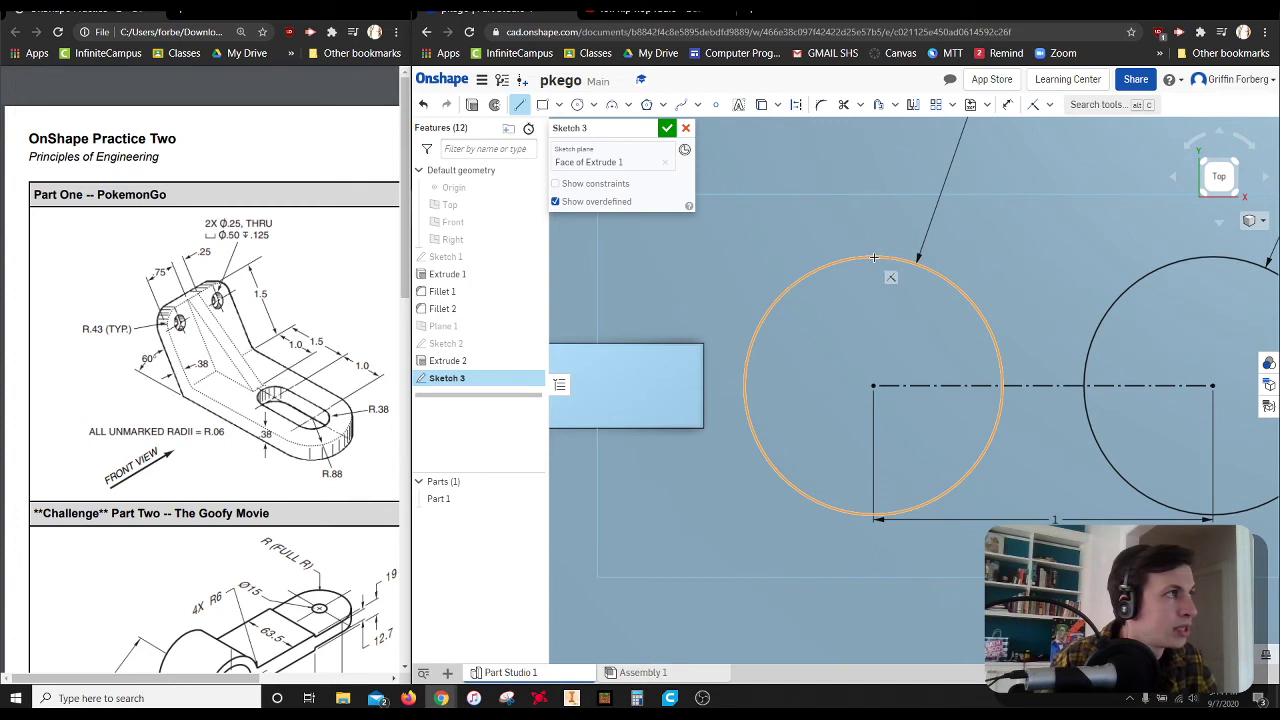
{"action": "left_click", "coordinate": [874, 256]}
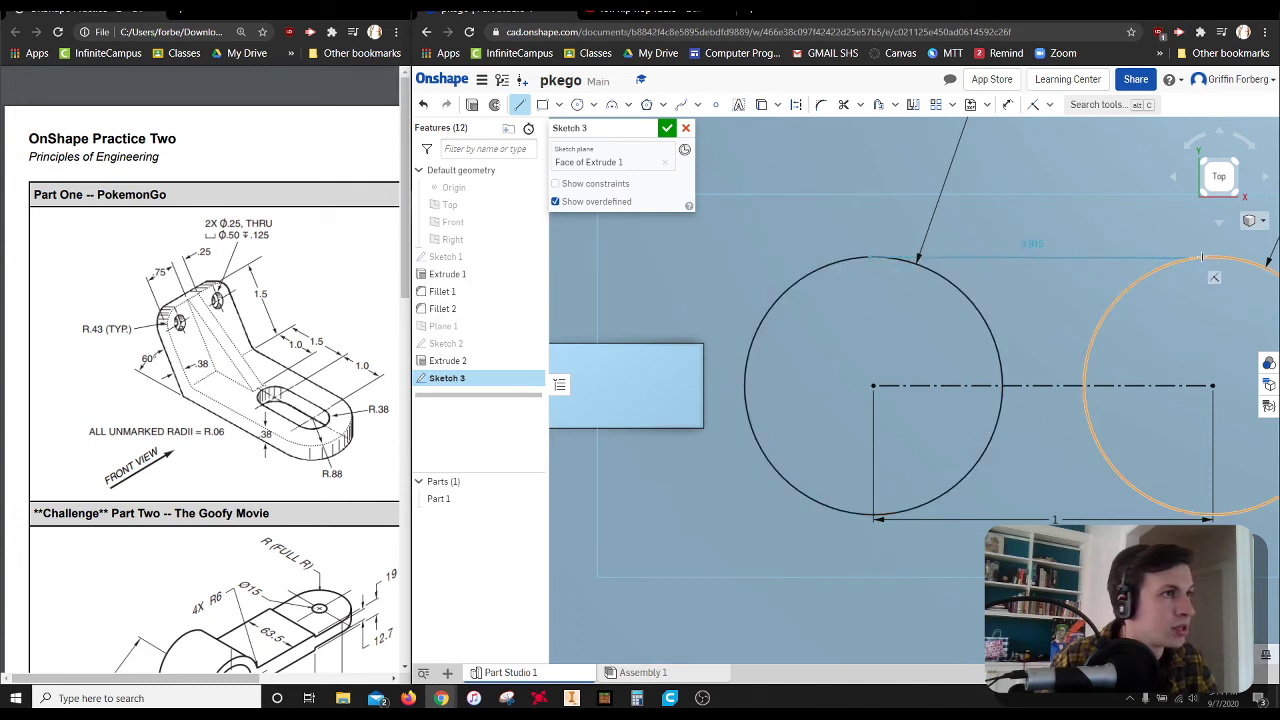
{"action": "left_click", "coordinate": [1213, 257]}
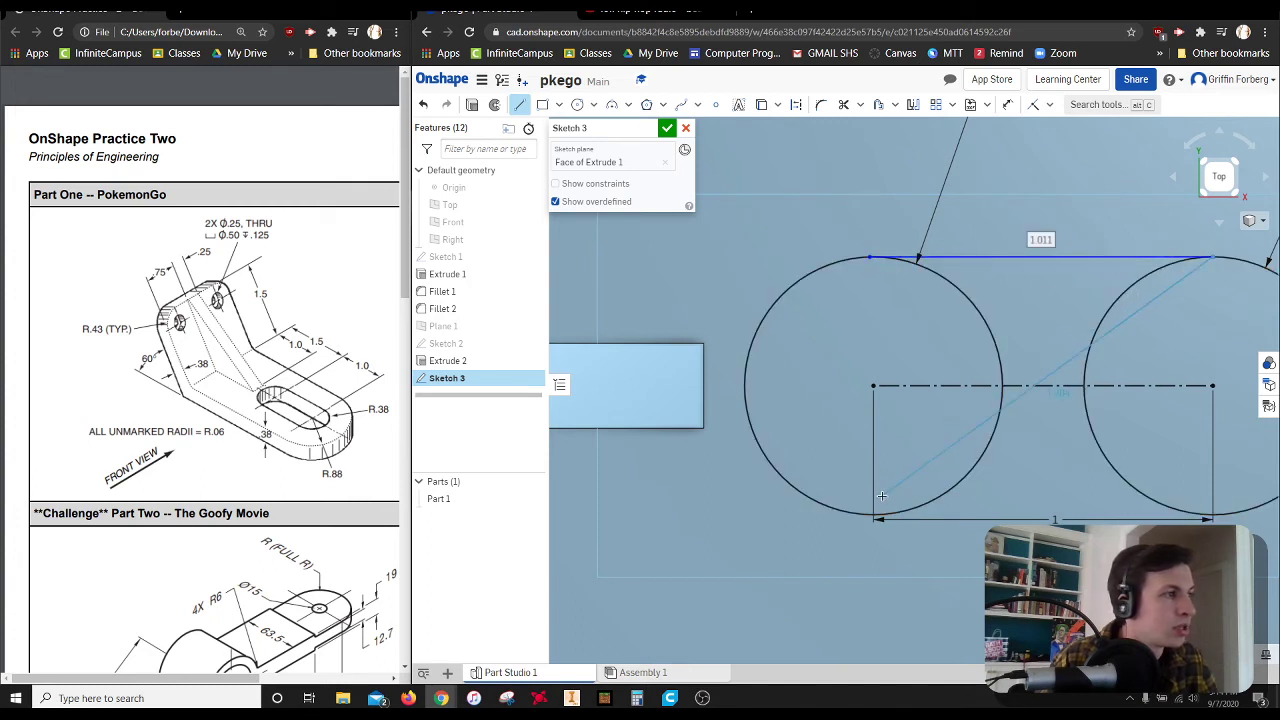
{"action": "key", "text": "Escape"}
{"action": "left_click", "coordinate": [520, 107]}
{"action": "left_click", "coordinate": [875, 516]}
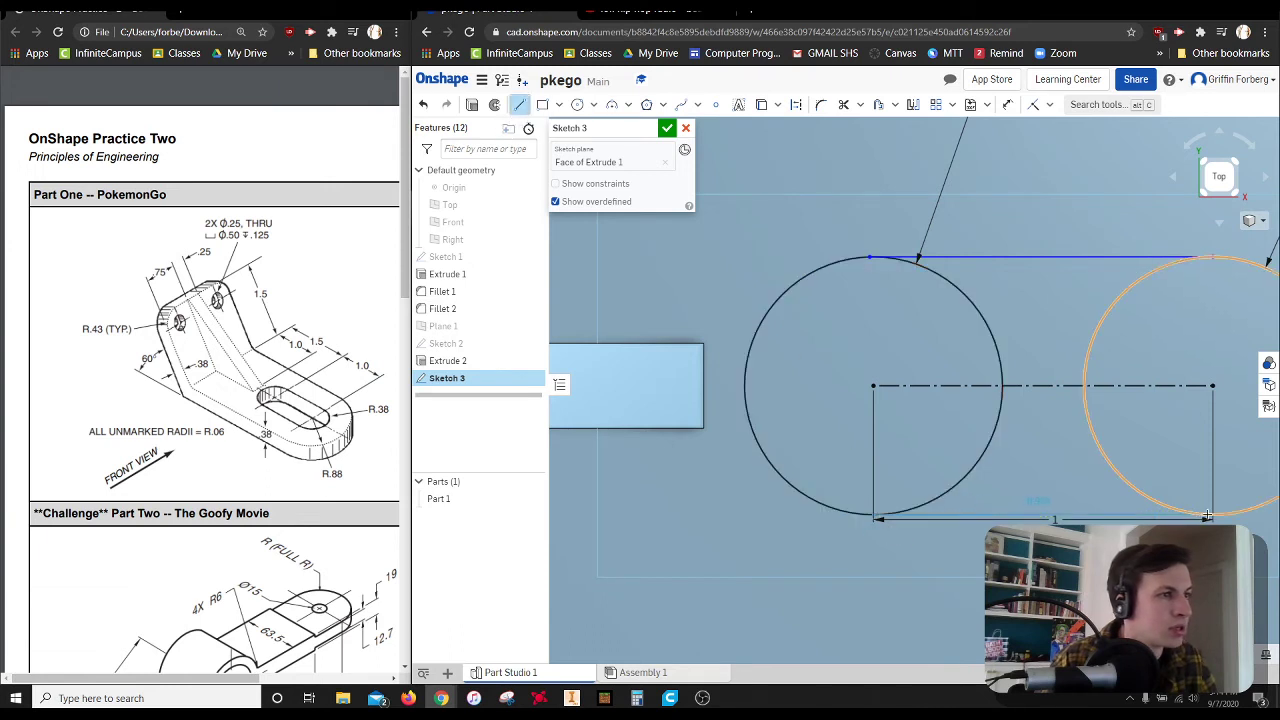
{"action": "left_click", "coordinate": [1213, 516]}
{"action": "key", "text": "Escape"}
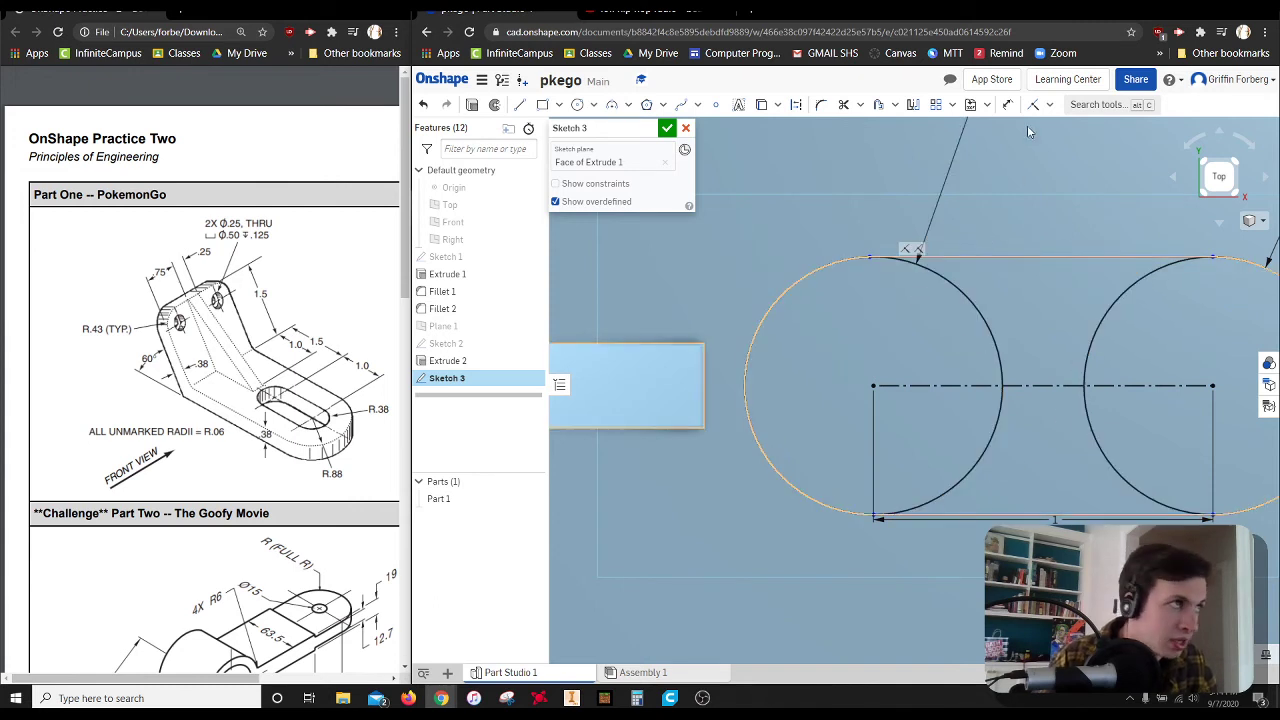
Step: Apply Tangent constraints between the upper and lower connecting lines and the slot circle nearest the rib
{"action": "left_click", "coordinate": [1048, 104]}
{"action": "left_click", "coordinate": [1063, 191]}
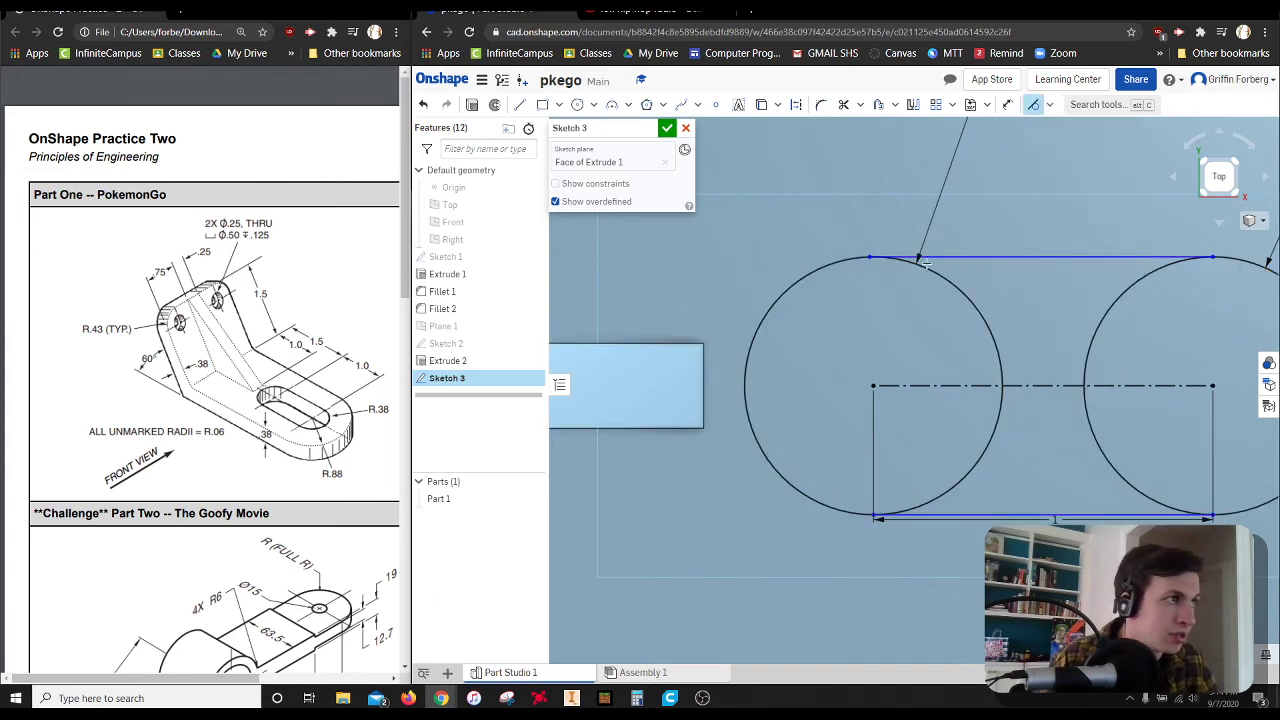
{"action": "left_click", "coordinate": [926, 259]}
{"action": "left_click", "coordinate": [930, 199]}
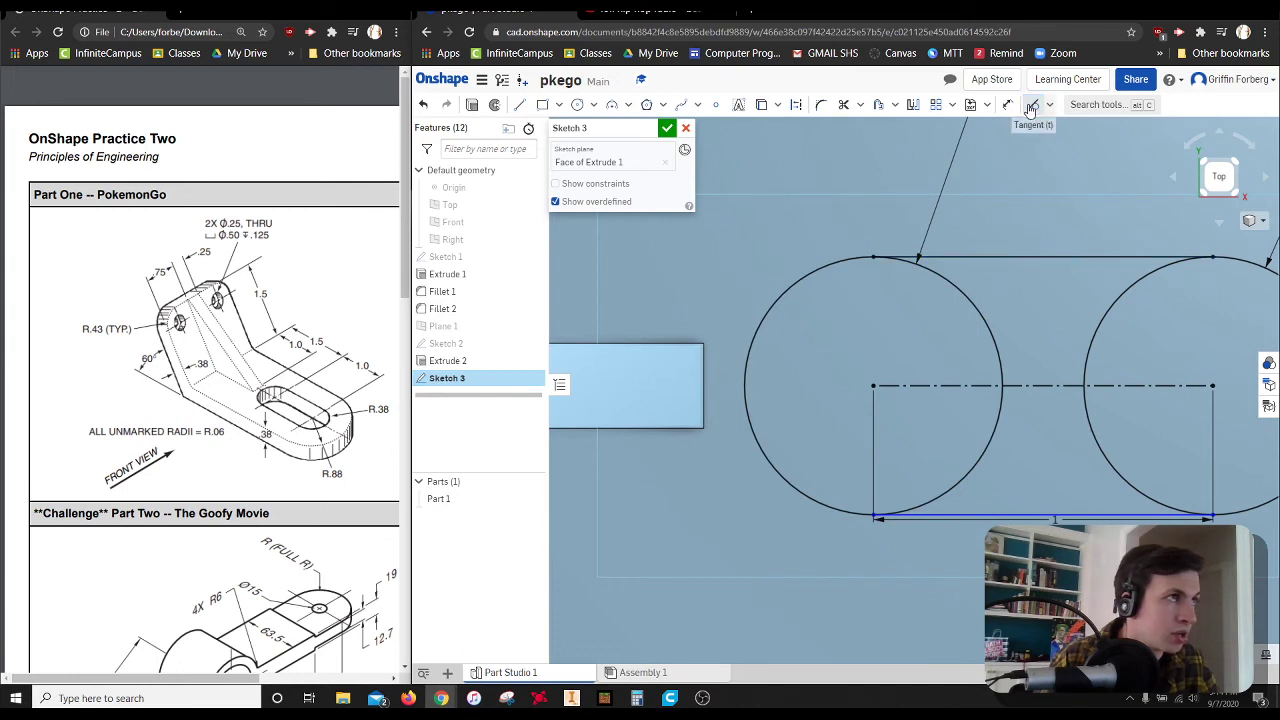
{"action": "left_click", "coordinate": [1034, 104]}
{"action": "left_click", "coordinate": [858, 507]}
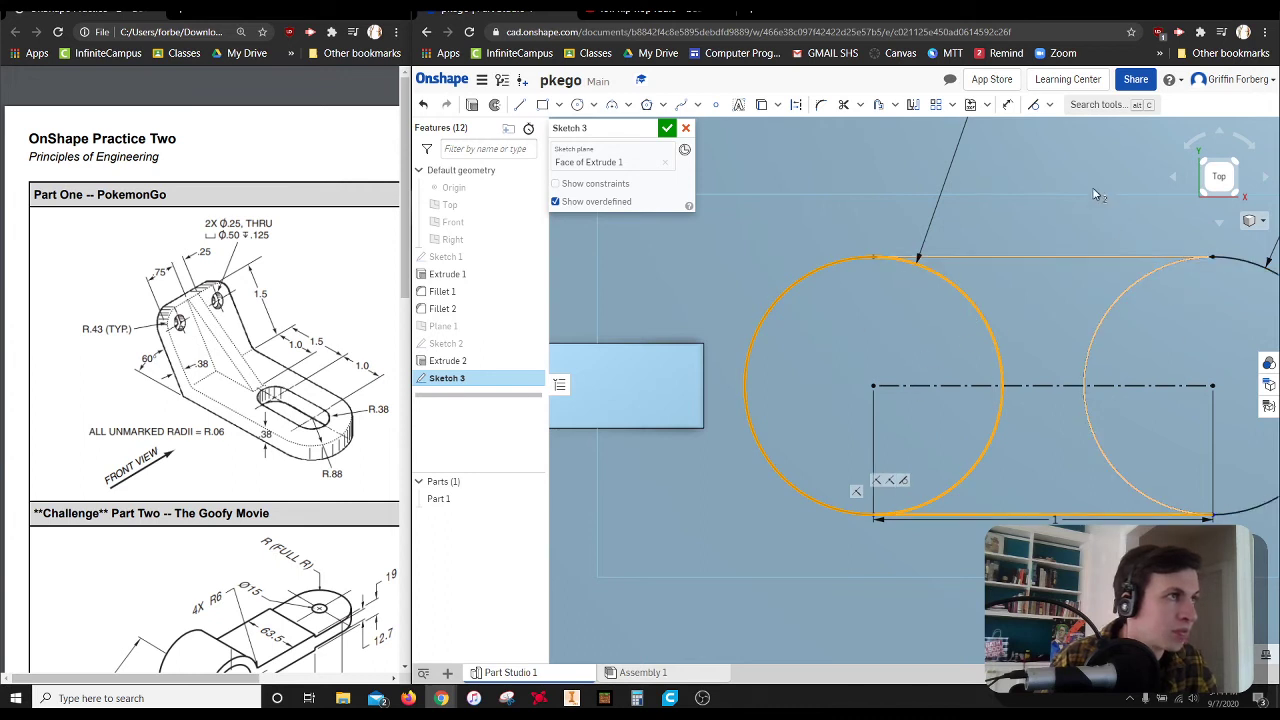
{"action": "left_click", "coordinate": [1031, 104]}
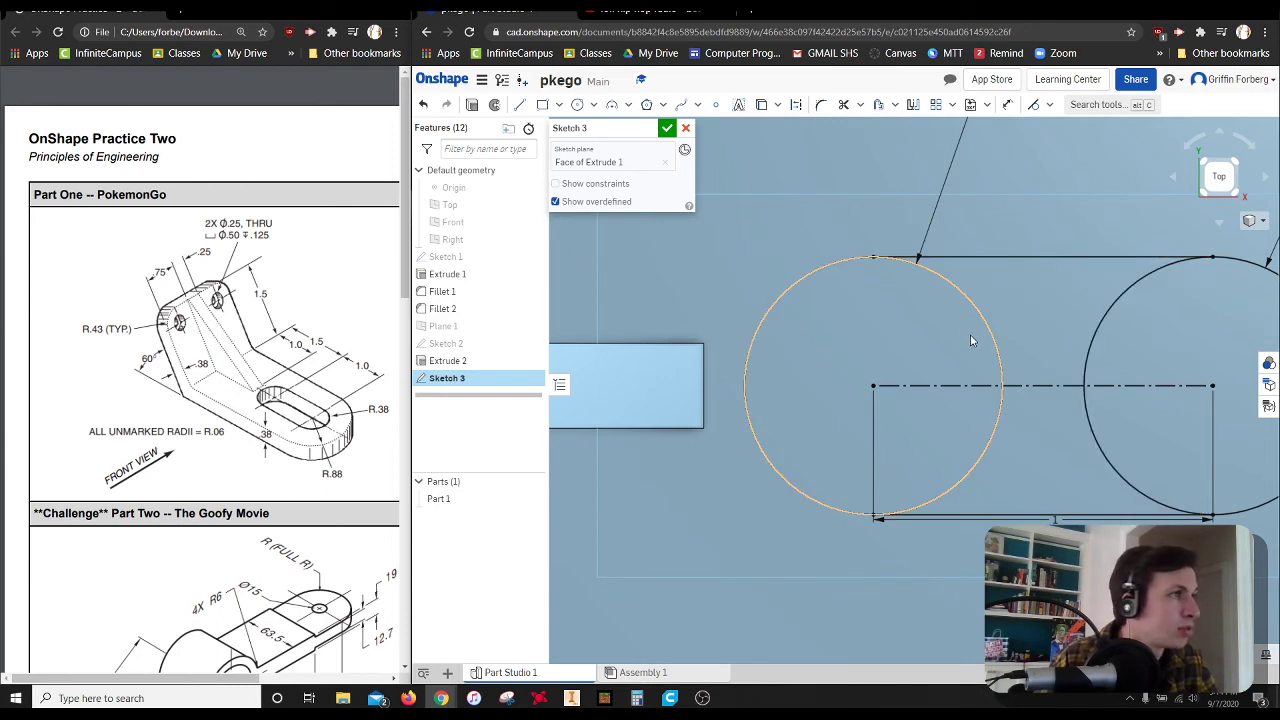
Step: Trim the inner arcs of both circles to leave the slot outline, and finish the sketch
{"action": "left_click", "coordinate": [843, 104]}
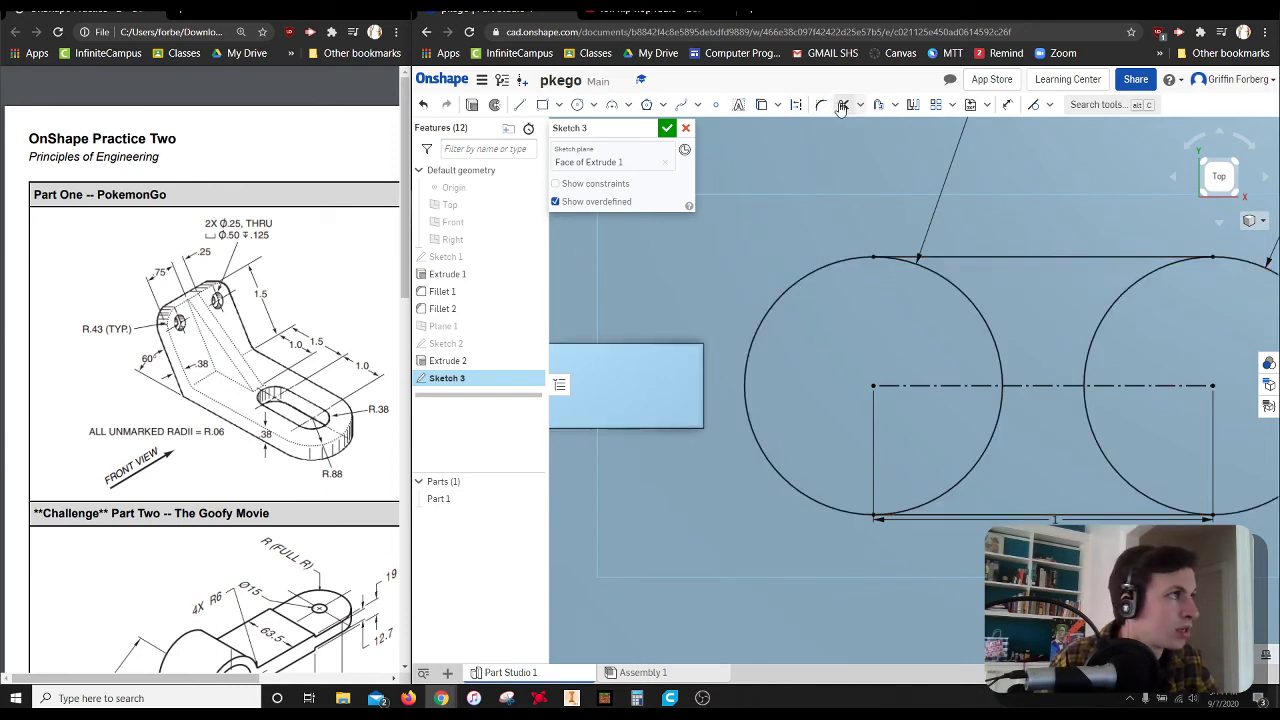
{"action": "left_click", "coordinate": [1117, 296]}
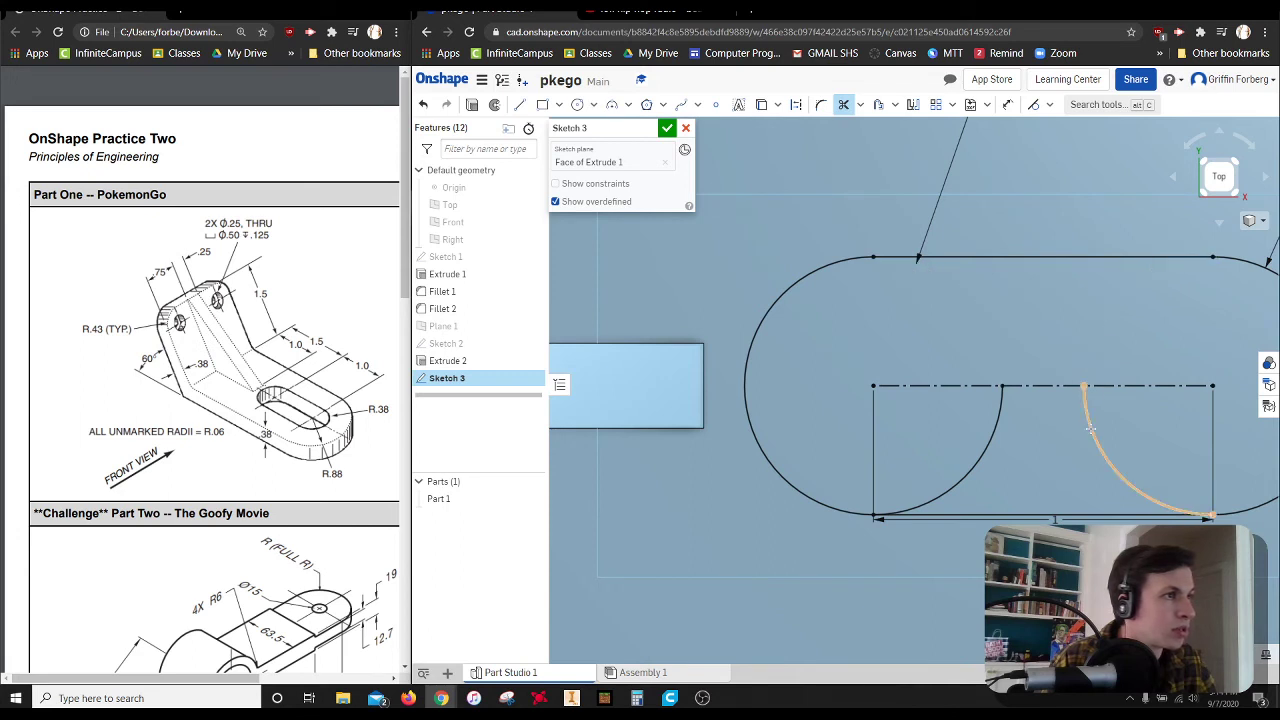
{"action": "left_click", "coordinate": [1090, 428]}
{"action": "left_click", "coordinate": [998, 425]}
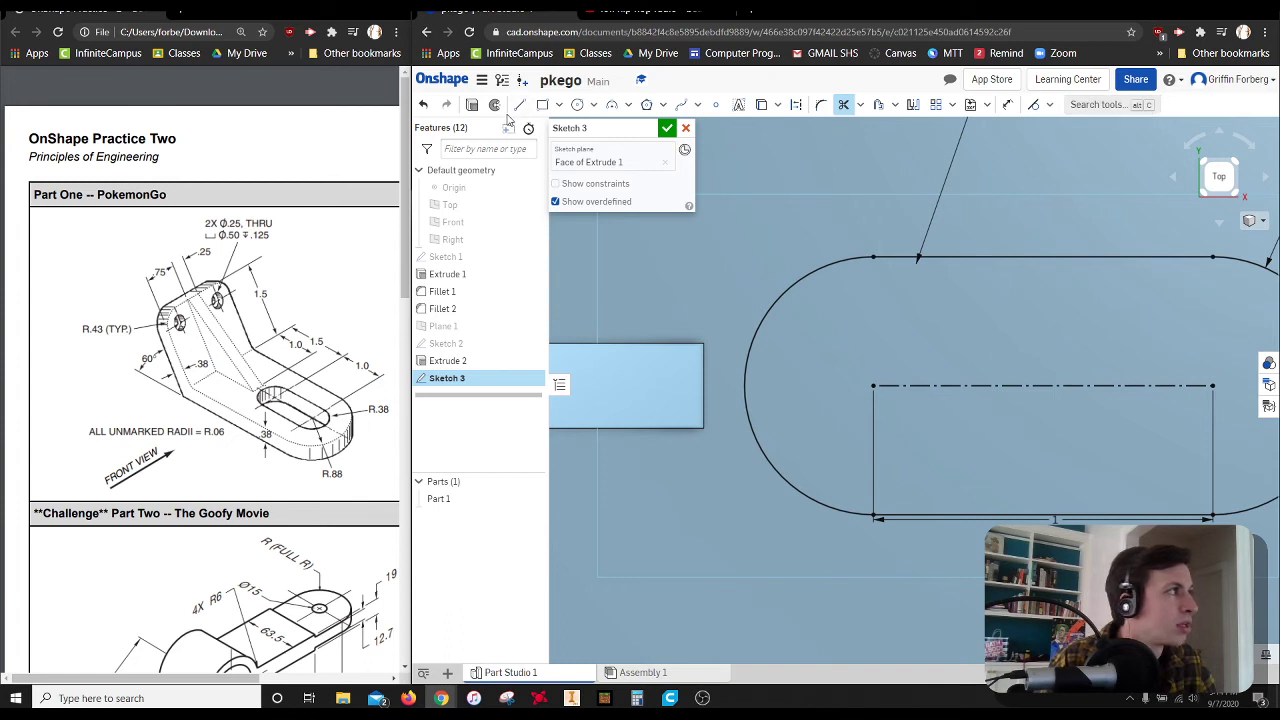
{"action": "left_click", "coordinate": [666, 127]}
Step: Cut the slot profile through the base with a blind Remove extrude 1 in deep
{"action": "scroll", "coordinate": [951, 260], "scroll_direction": "up", "scroll_amount": 2}
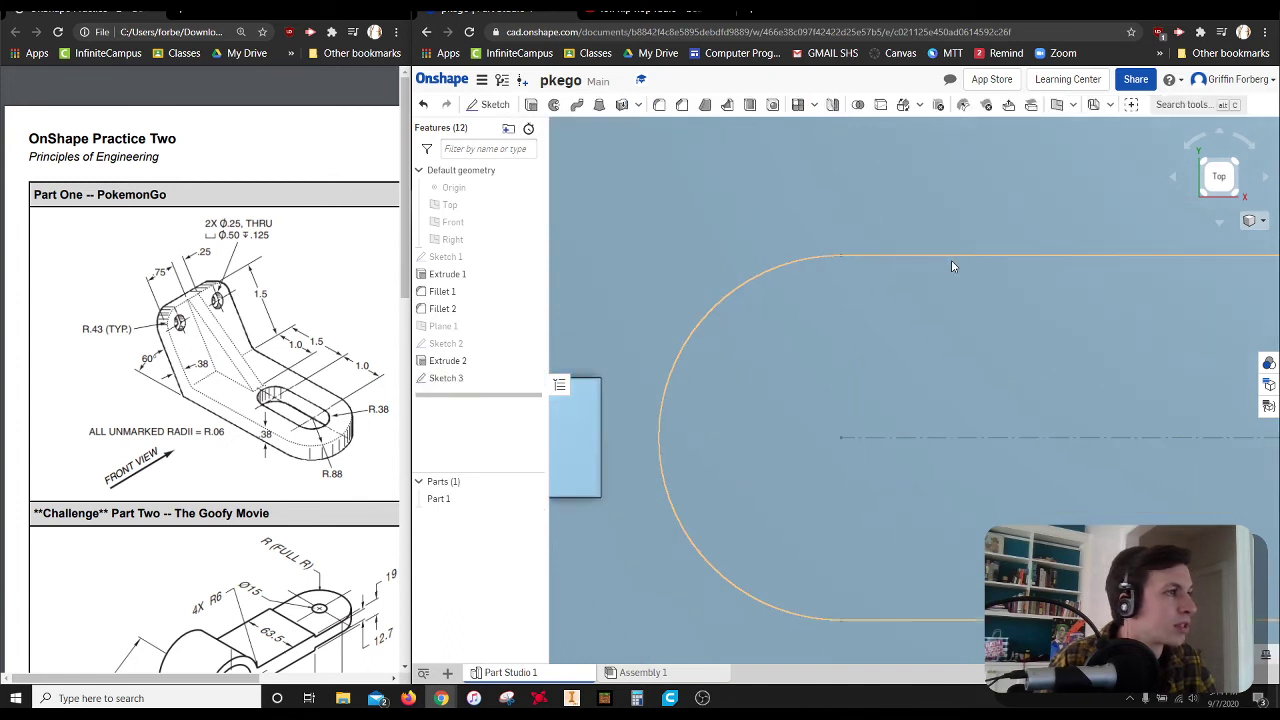
{"action": "scroll", "coordinate": [951, 260], "scroll_direction": "down", "scroll_amount": 3}
{"action": "left_click", "coordinate": [1238, 198]}
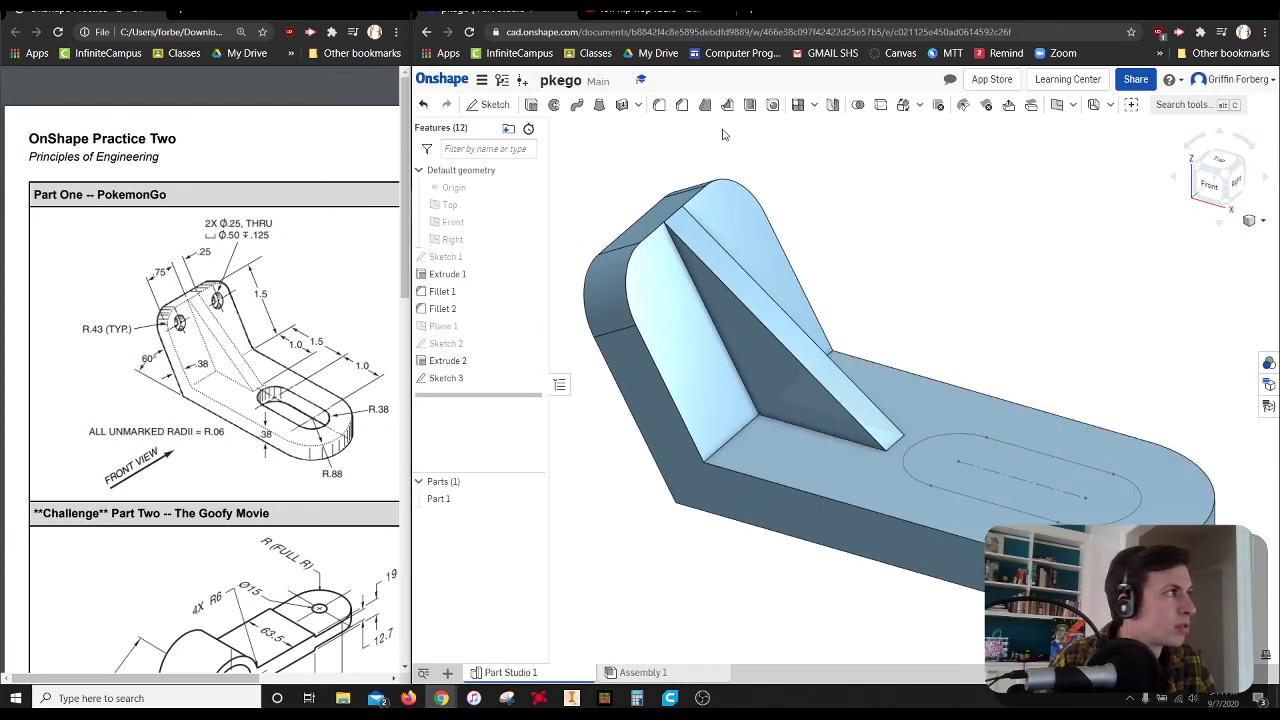
{"action": "left_click", "coordinate": [531, 104]}
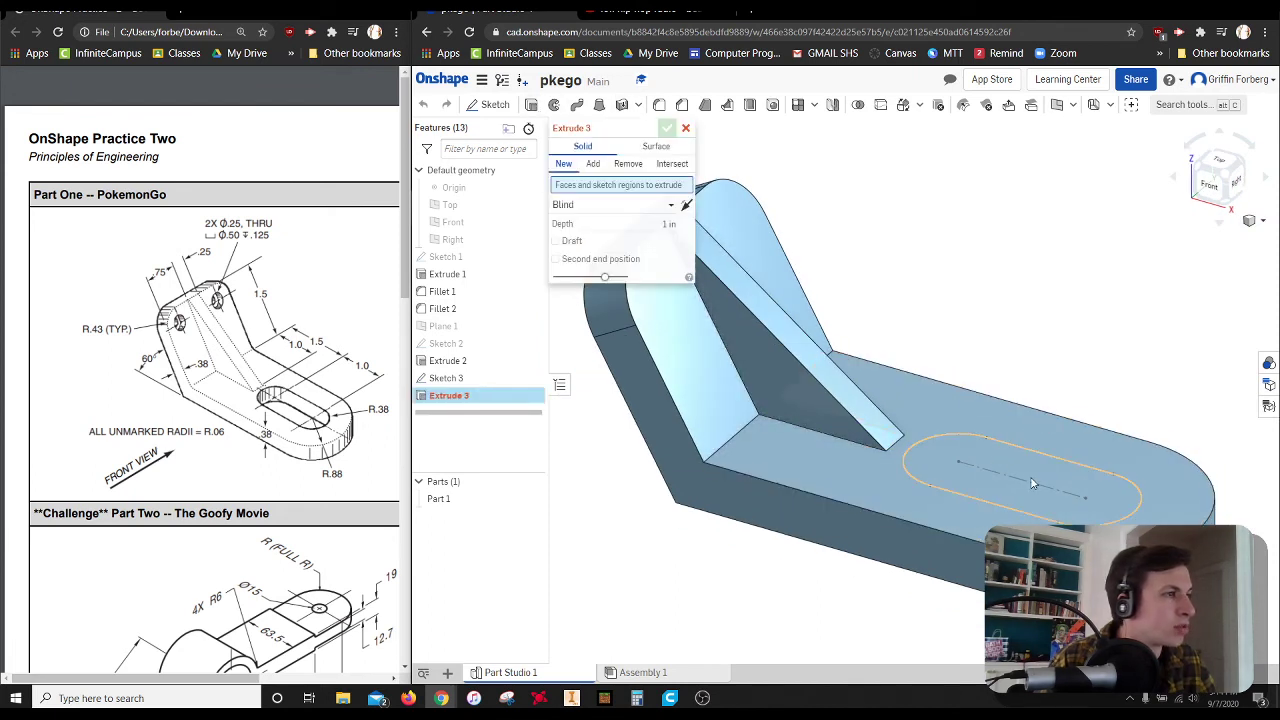
{"action": "left_click", "coordinate": [1032, 477]}
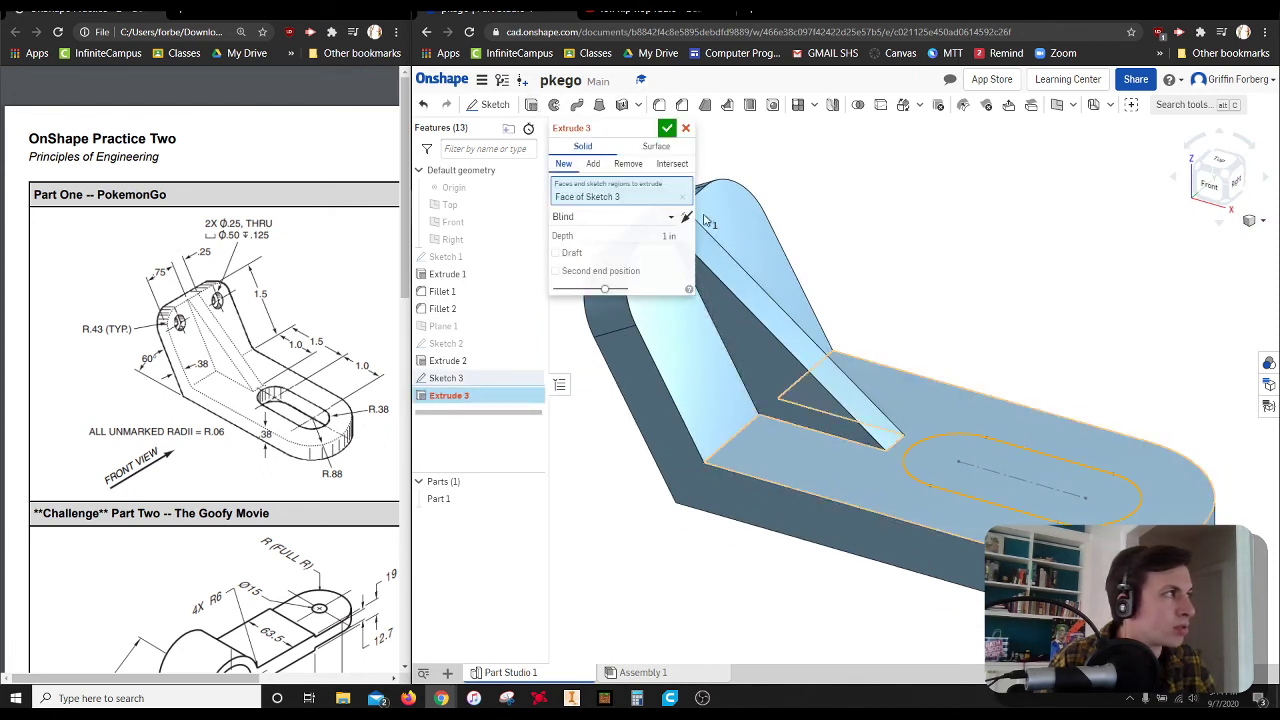
{"action": "left_click", "coordinate": [626, 164]}
{"action": "left_click", "coordinate": [667, 128]}
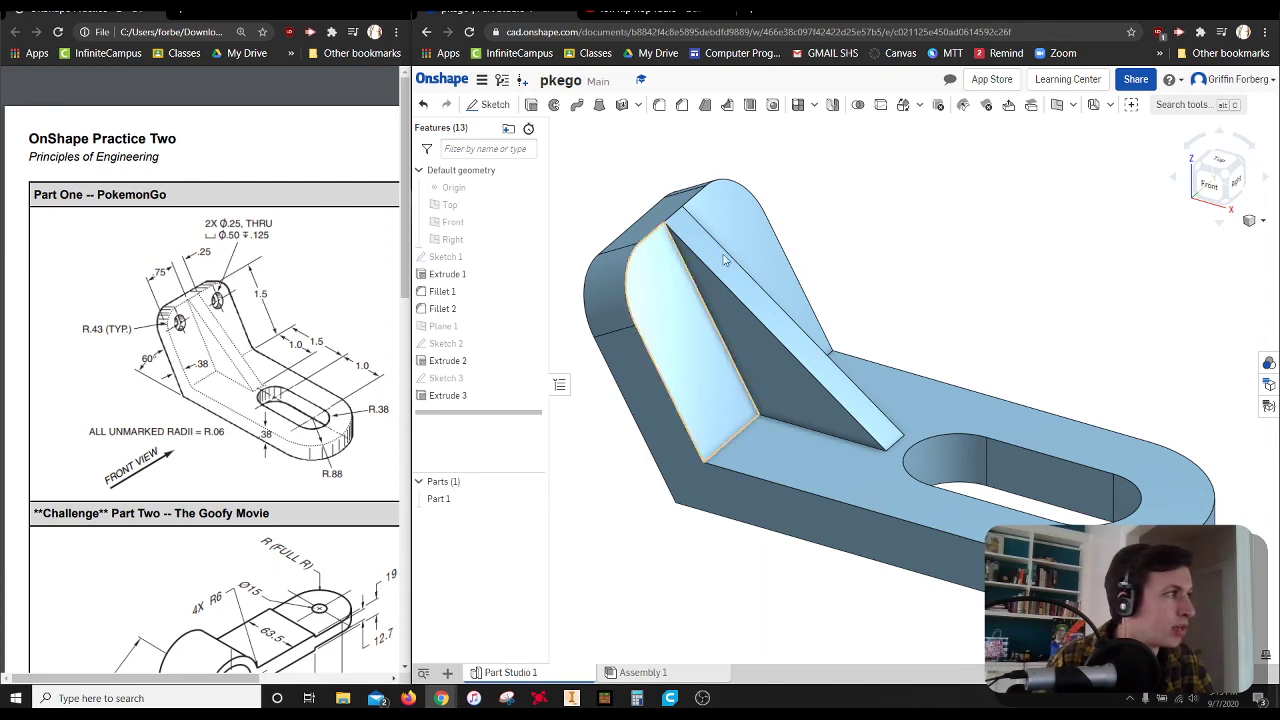
Step: Start a sketch on the angled arm's inner face and place points at both rounded corners' centres, one on each side of the rib
{"action": "left_click", "coordinate": [490, 106]}
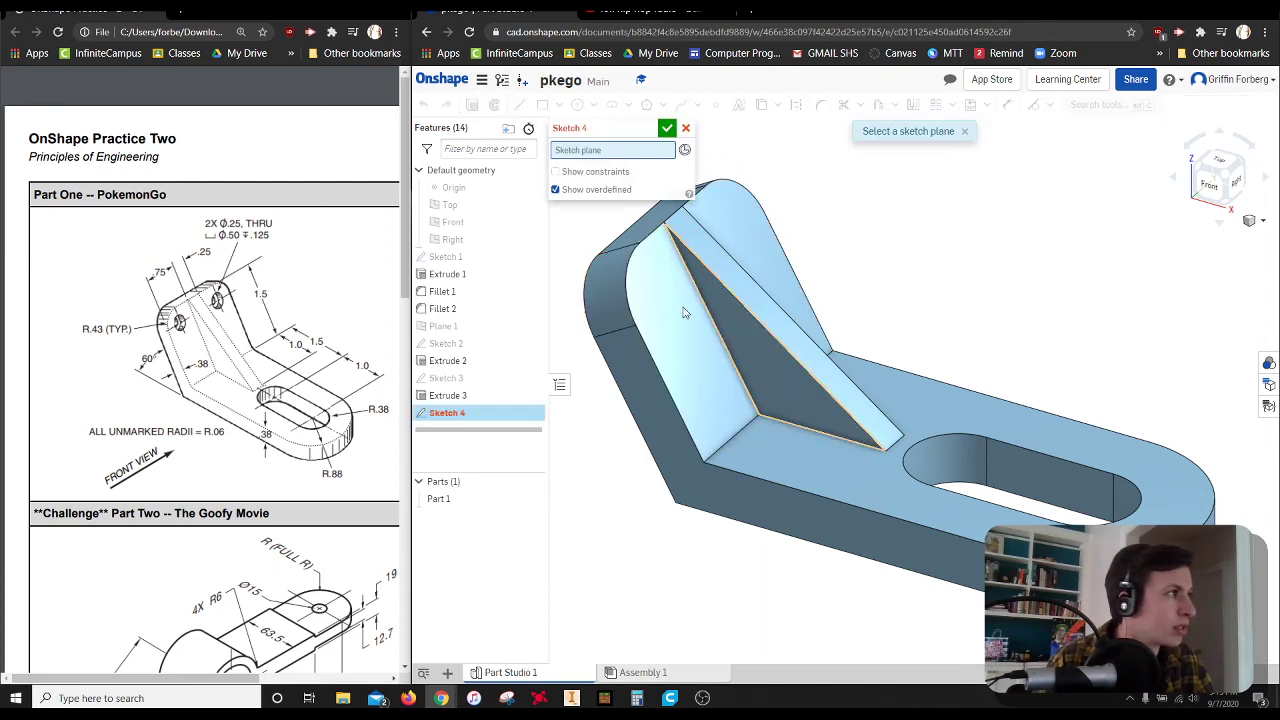
{"action": "left_click", "coordinate": [680, 309]}
{"action": "right_click", "coordinate": [820, 176]}
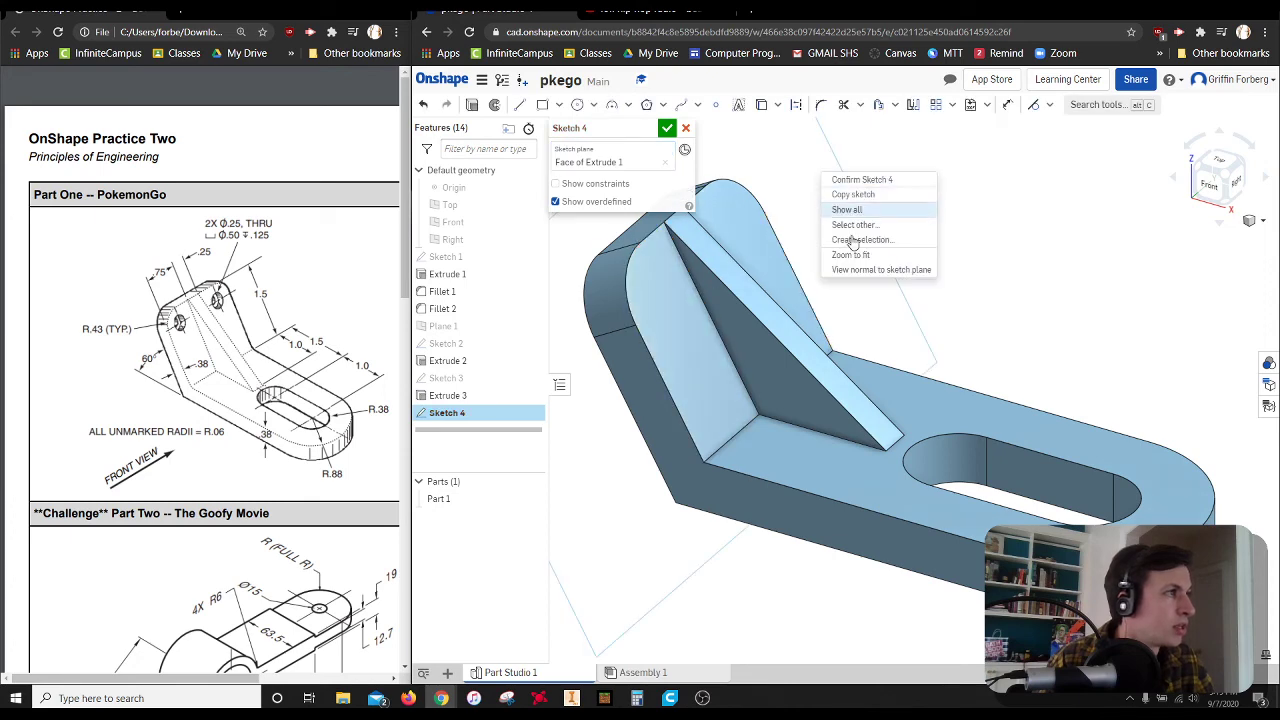
{"action": "left_click", "coordinate": [852, 271]}
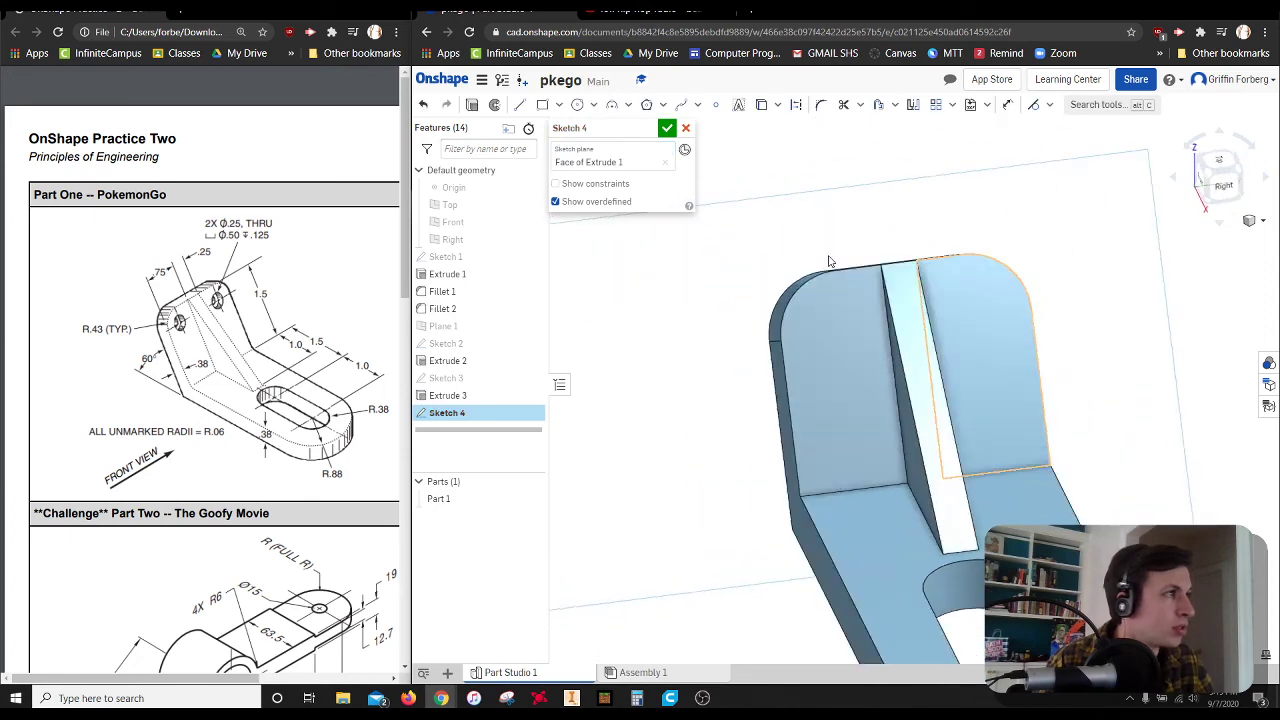
{"action": "left_click", "coordinate": [719, 105]}
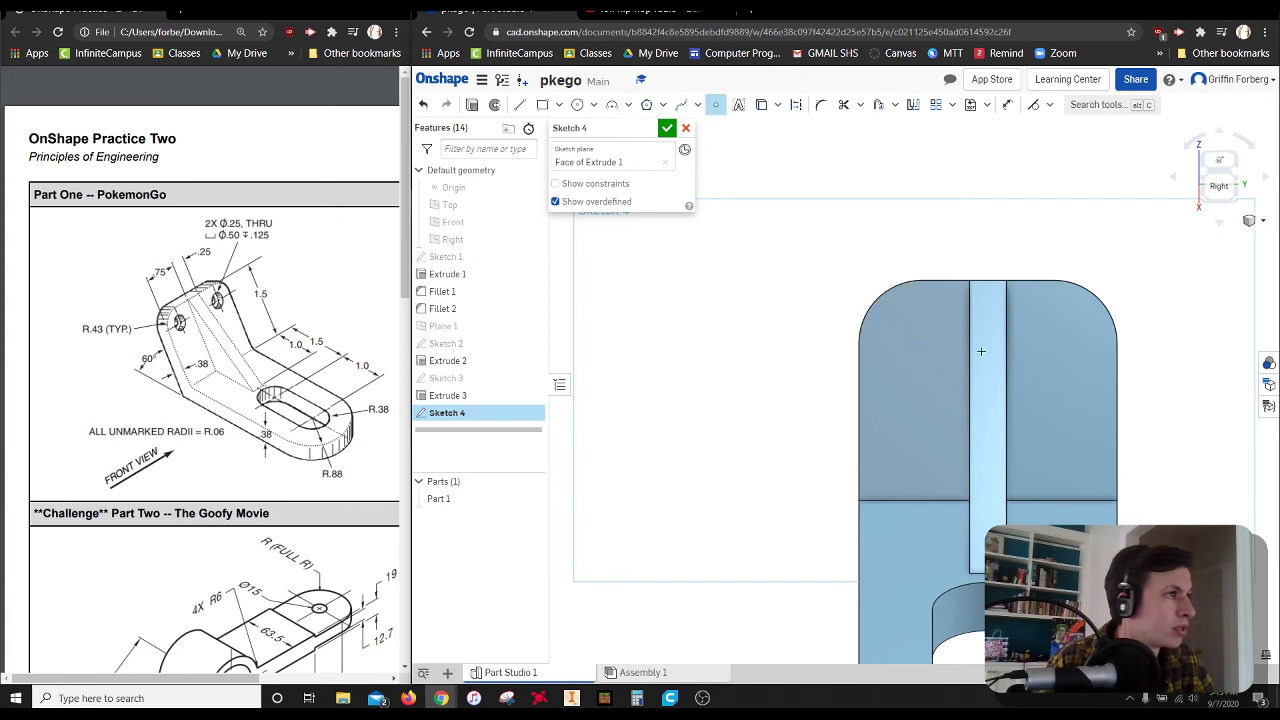
{"action": "left_click", "coordinate": [1053, 344]}
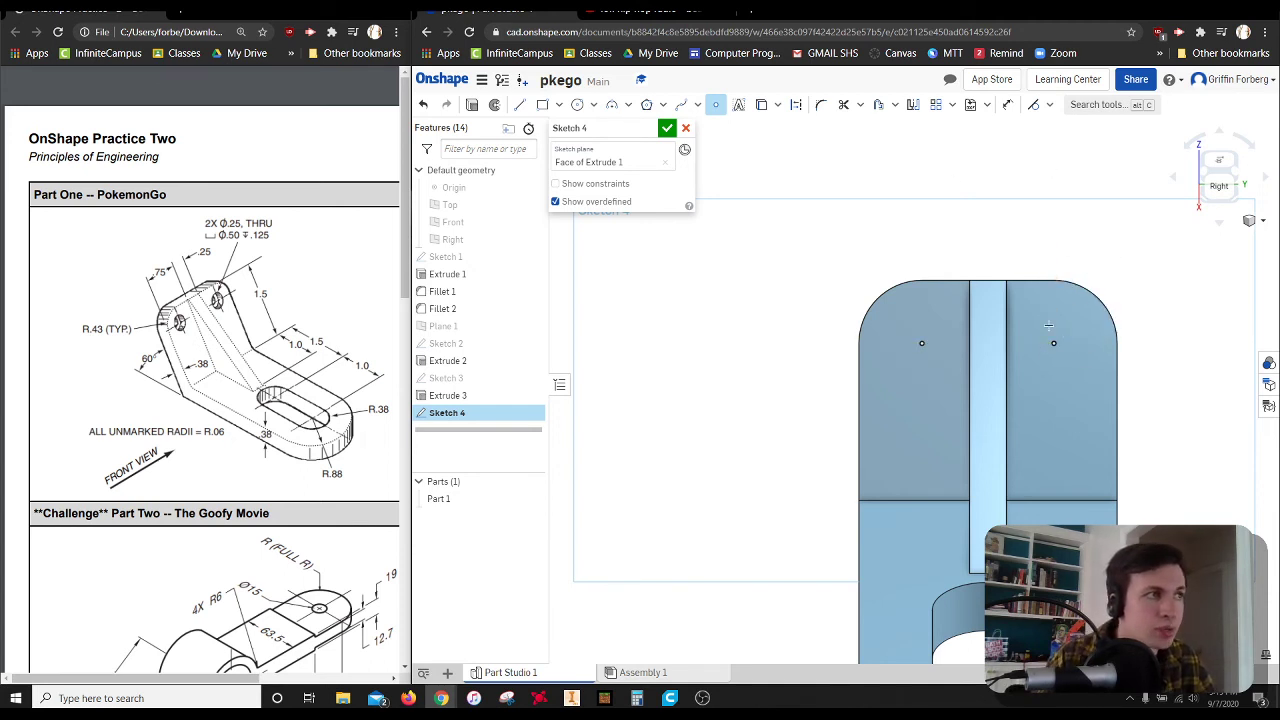
{"action": "left_click", "coordinate": [1053, 309]}
{"action": "left_click", "coordinate": [1050, 106]}
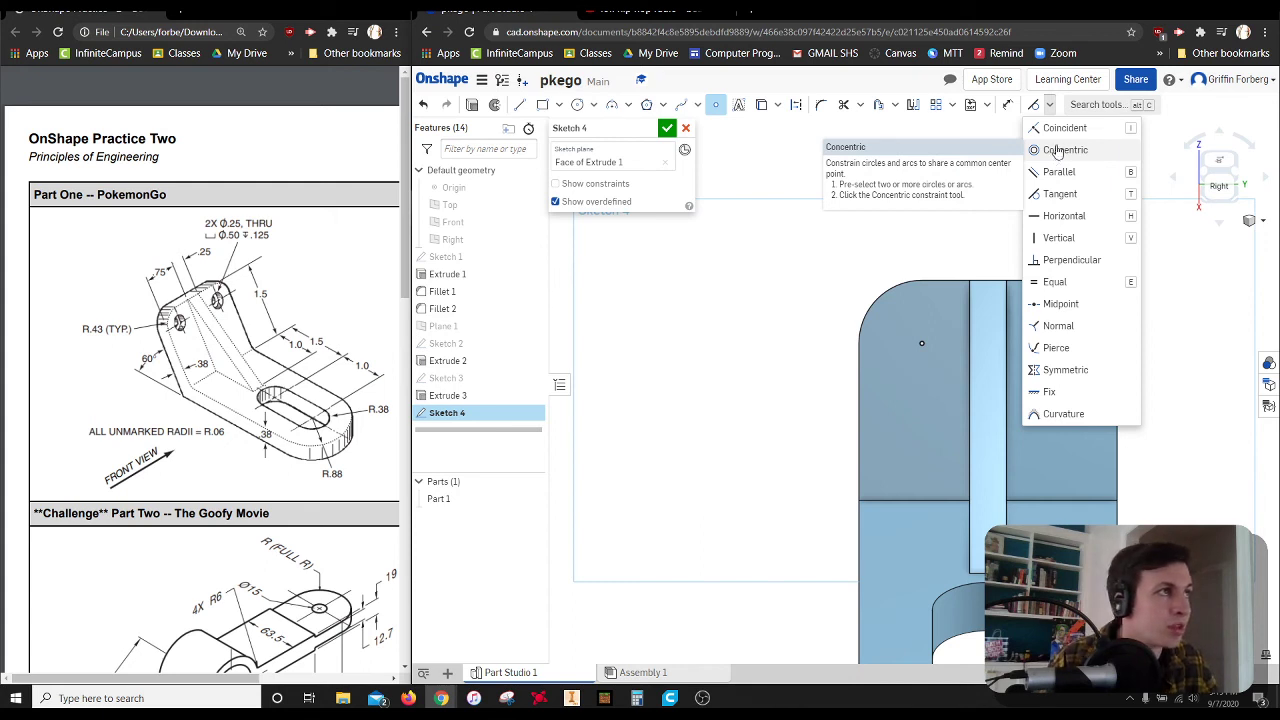
{"action": "key", "text": "Escape"}
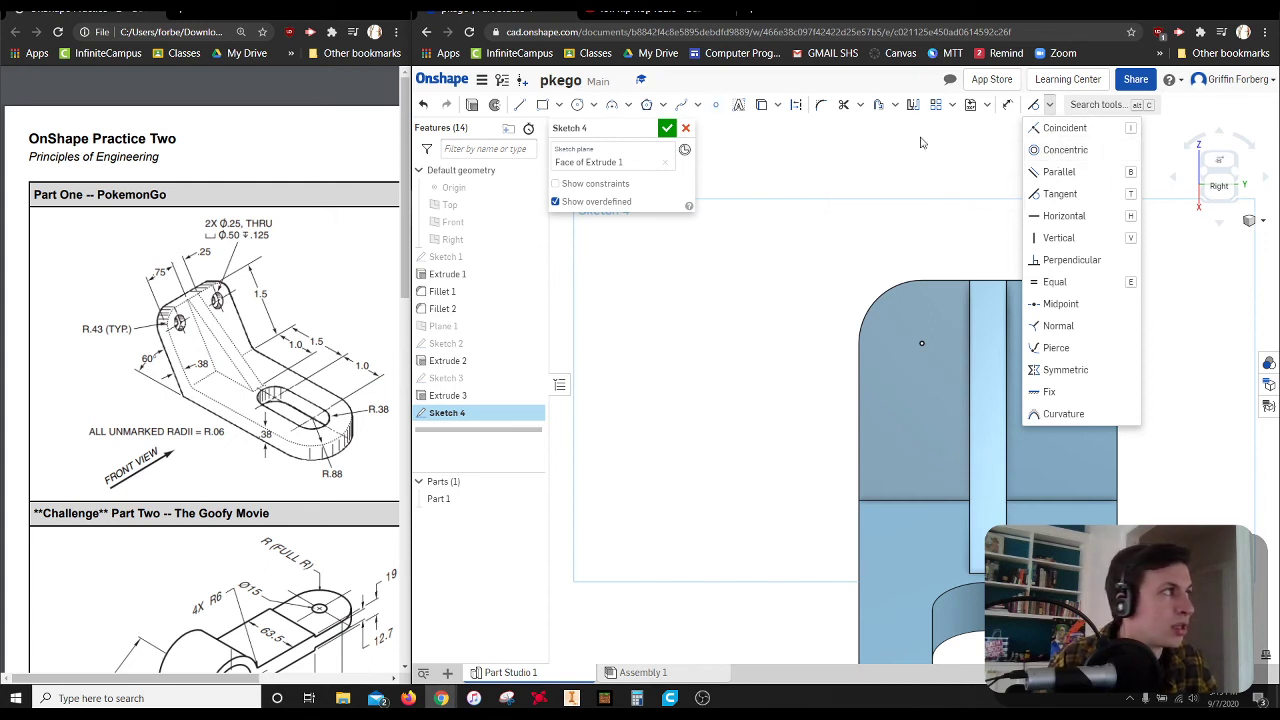
{"action": "left_click", "coordinate": [423, 104]}
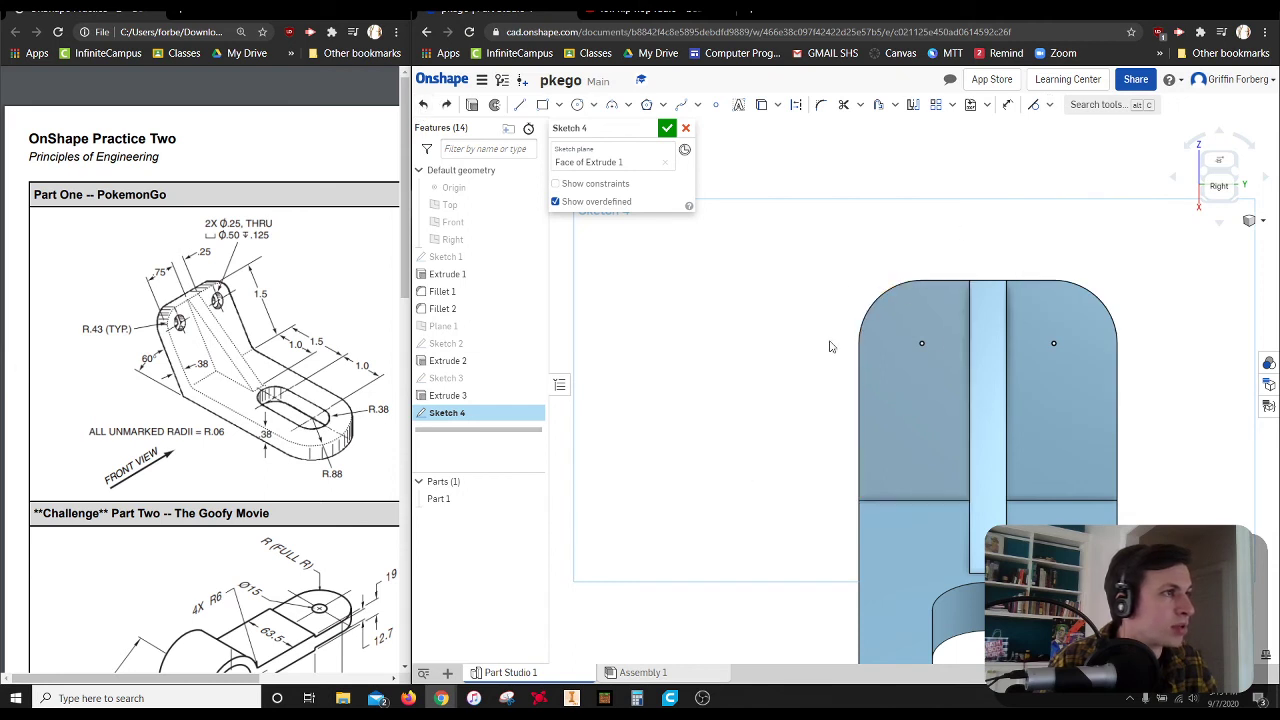
Step: Finish the sketch and create counterbored through holes at both points: 0.25 in diameter, 0.5 in counterbore diameter, 0.125 in counterbore depth
{"action": "left_click", "coordinate": [667, 128]}
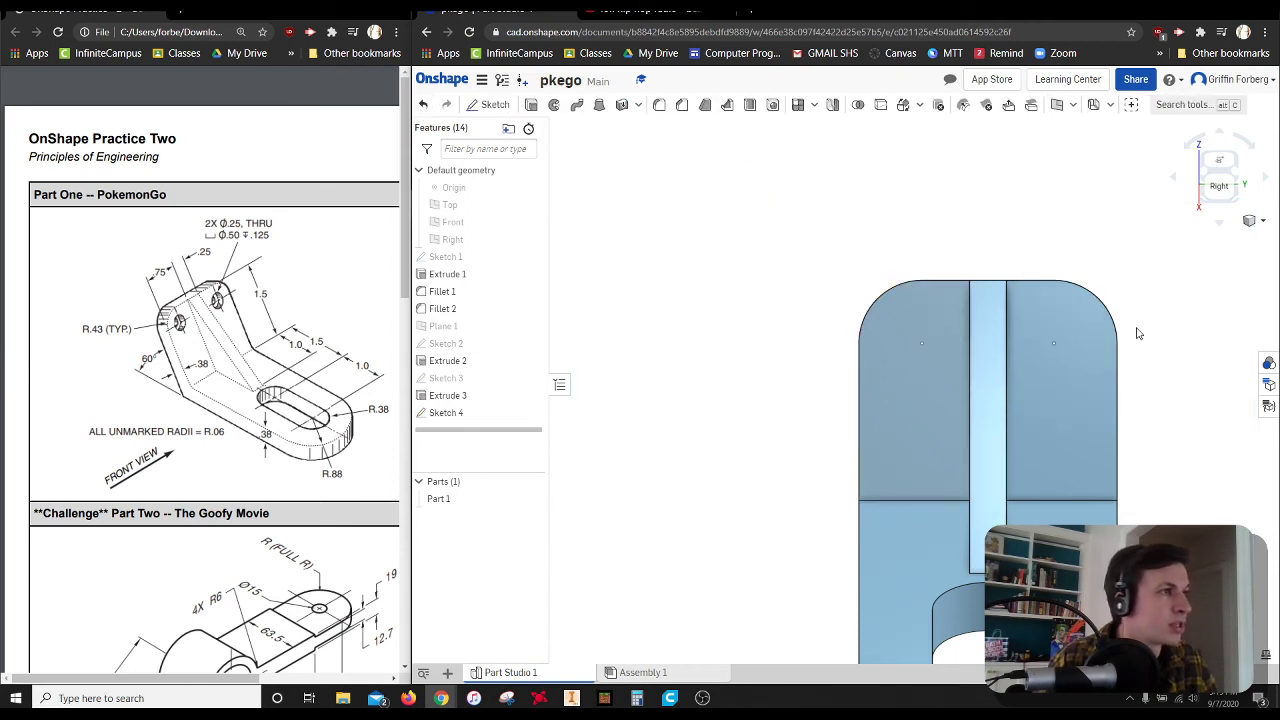
{"action": "left_click", "coordinate": [1212, 175]}
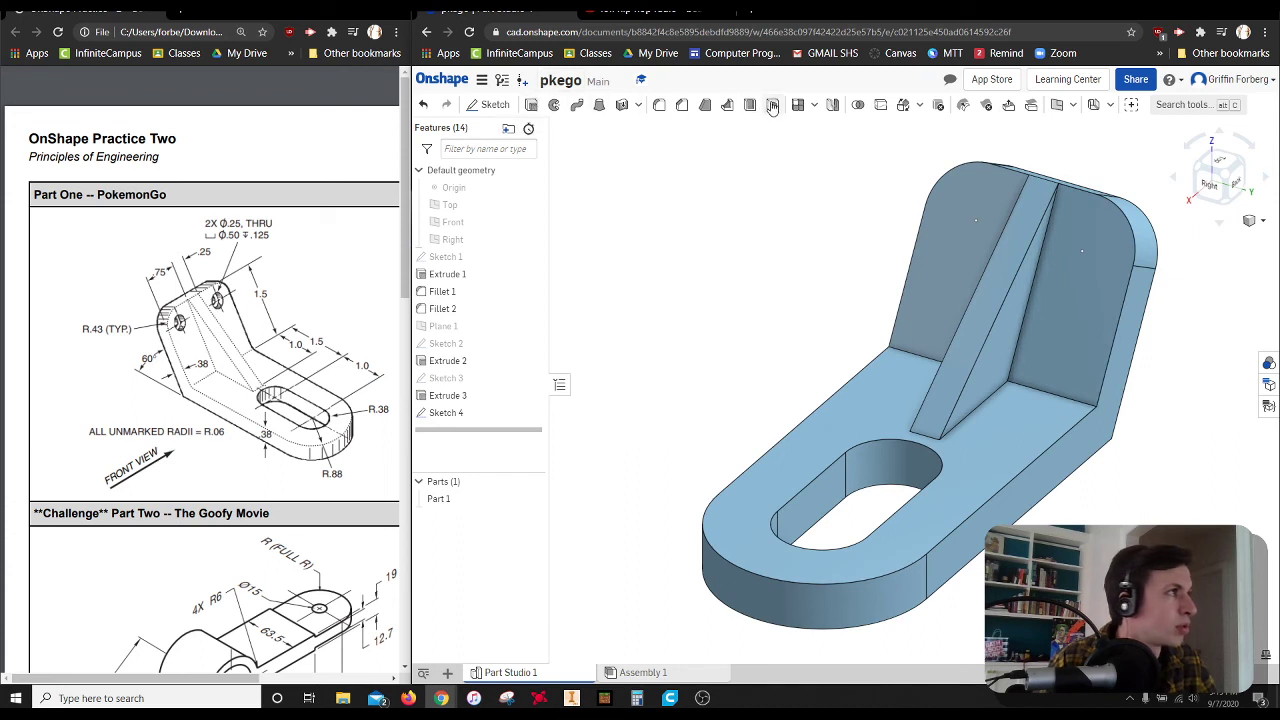
{"action": "left_click", "coordinate": [976, 219]}
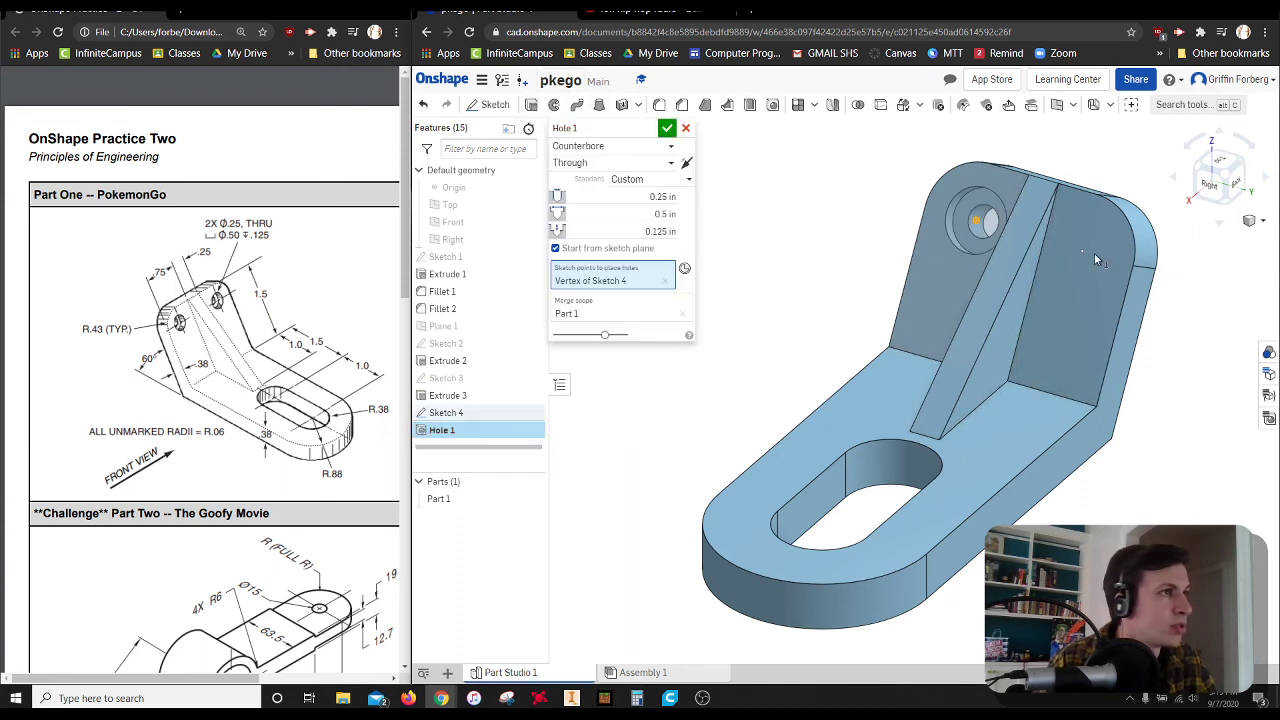
{"action": "left_click", "coordinate": [1083, 252]}
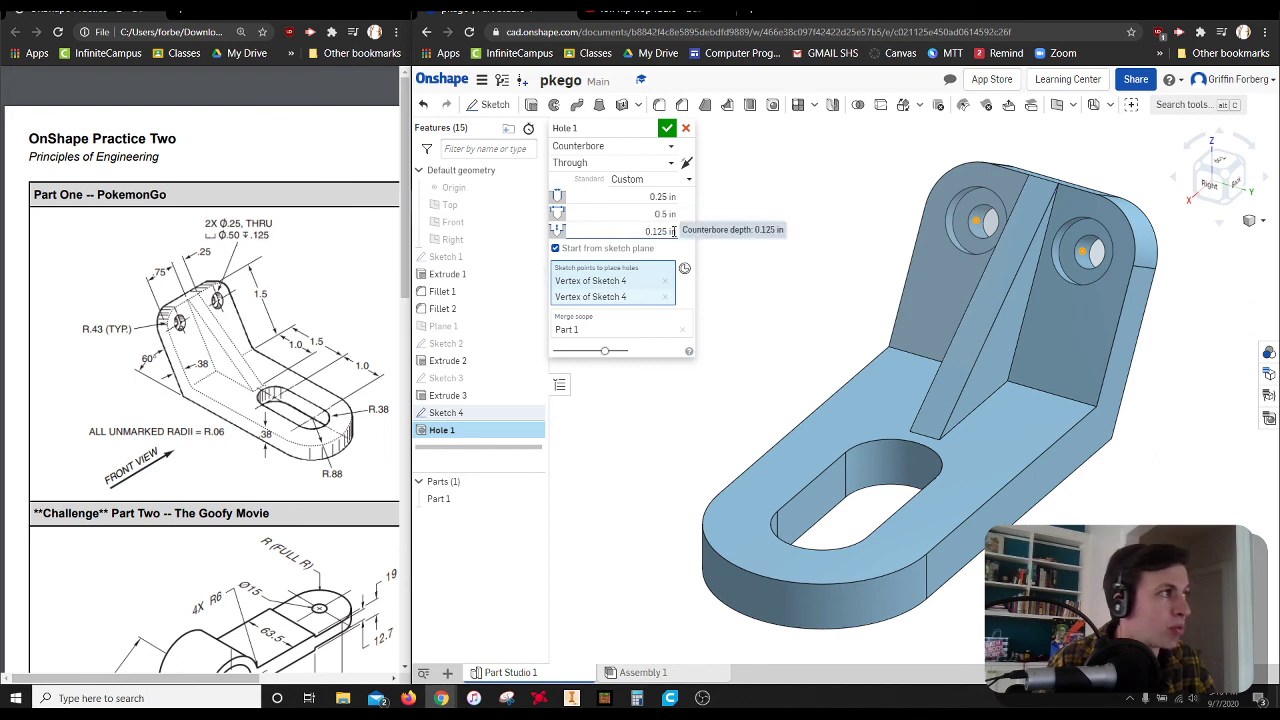
{"action": "left_click", "coordinate": [666, 127]}
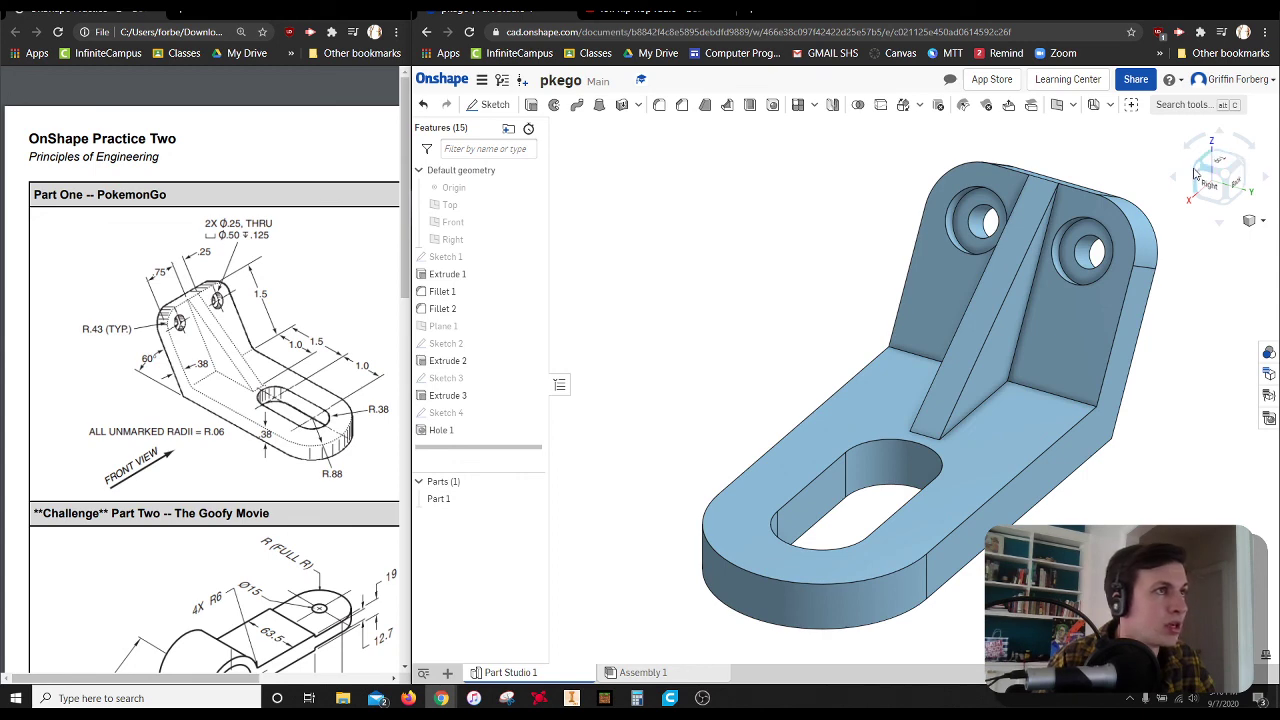
{"action": "right_click_drag", "start_coordinate": [928, 306], "coordinate": [686, 361]}
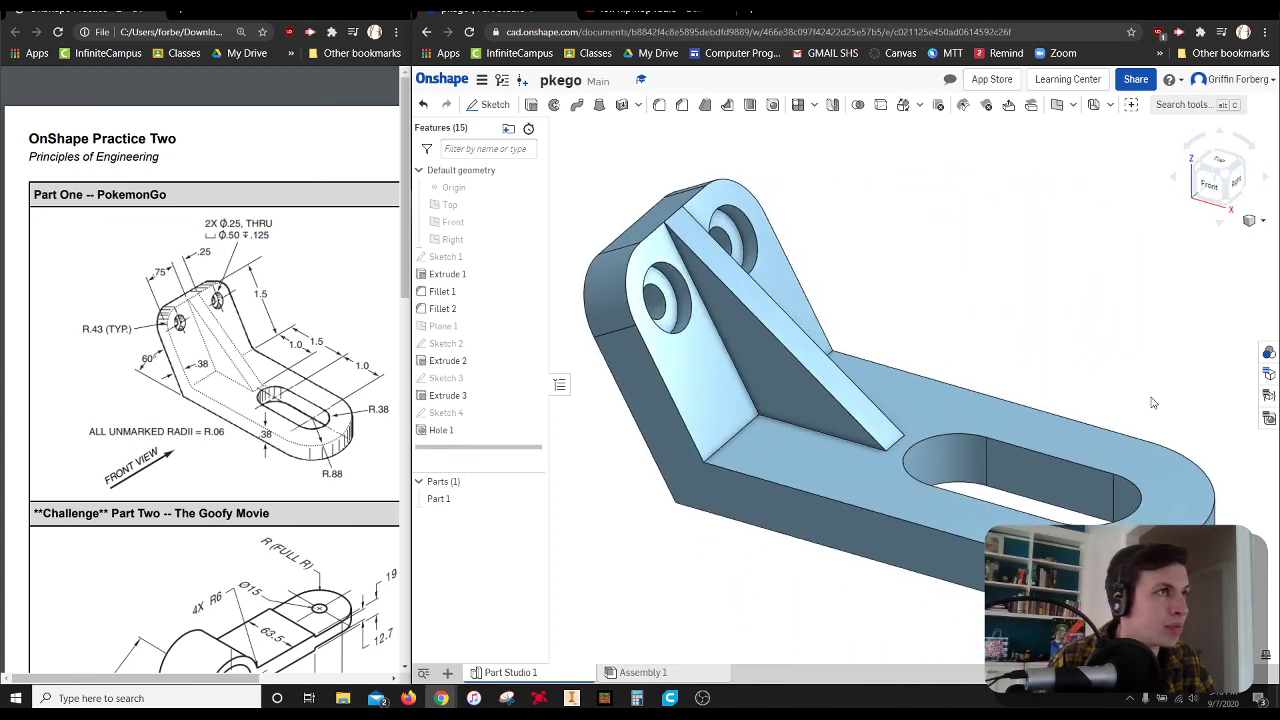
Step: Display the mass properties of the finished bracket part and check its volume and surface area
{"action": "left_click", "coordinate": [1266, 658]}
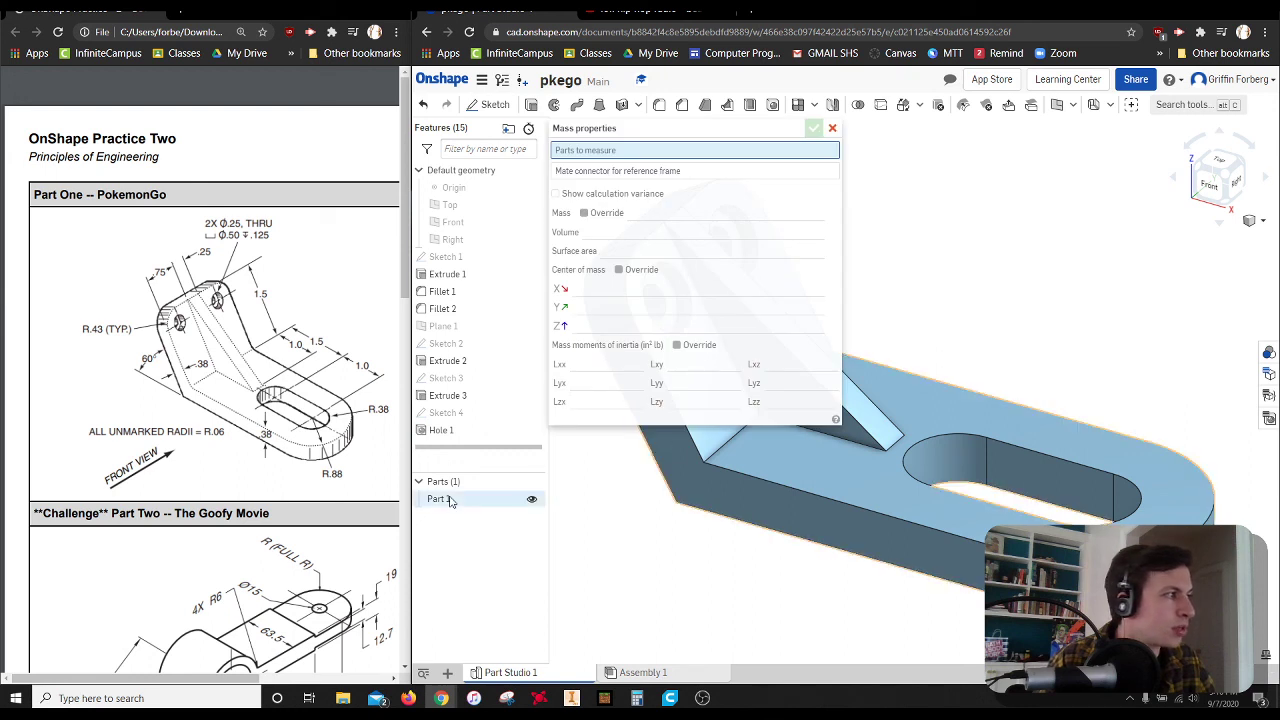
{"action": "left_click", "coordinate": [529, 498]}
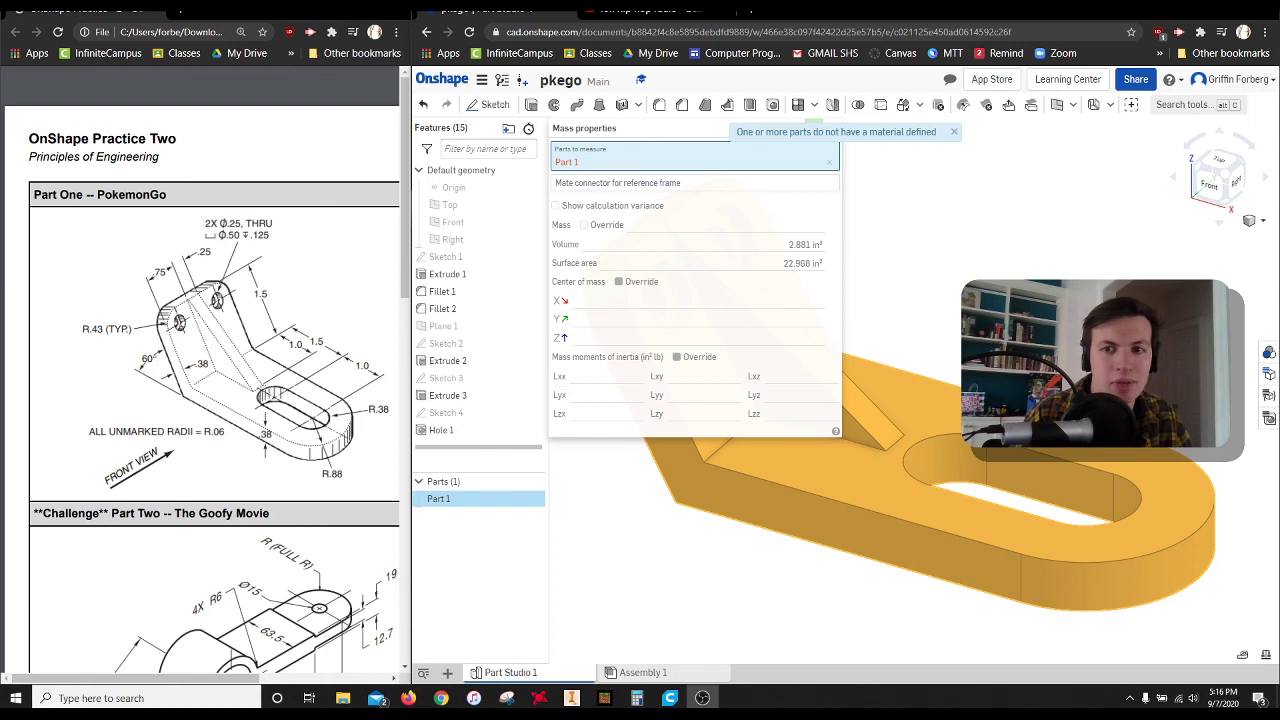
{"action": "left_click", "coordinate": [1268, 658]}
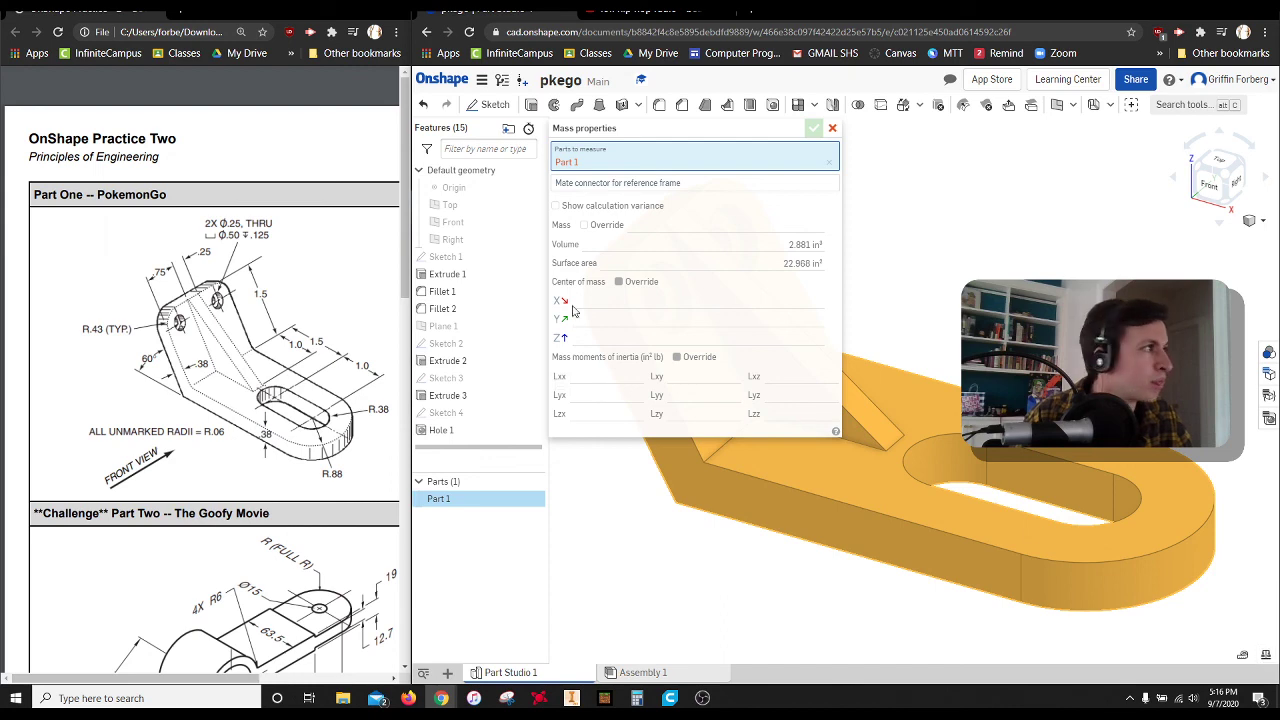
{"action": "left_click", "coordinate": [732, 474]}
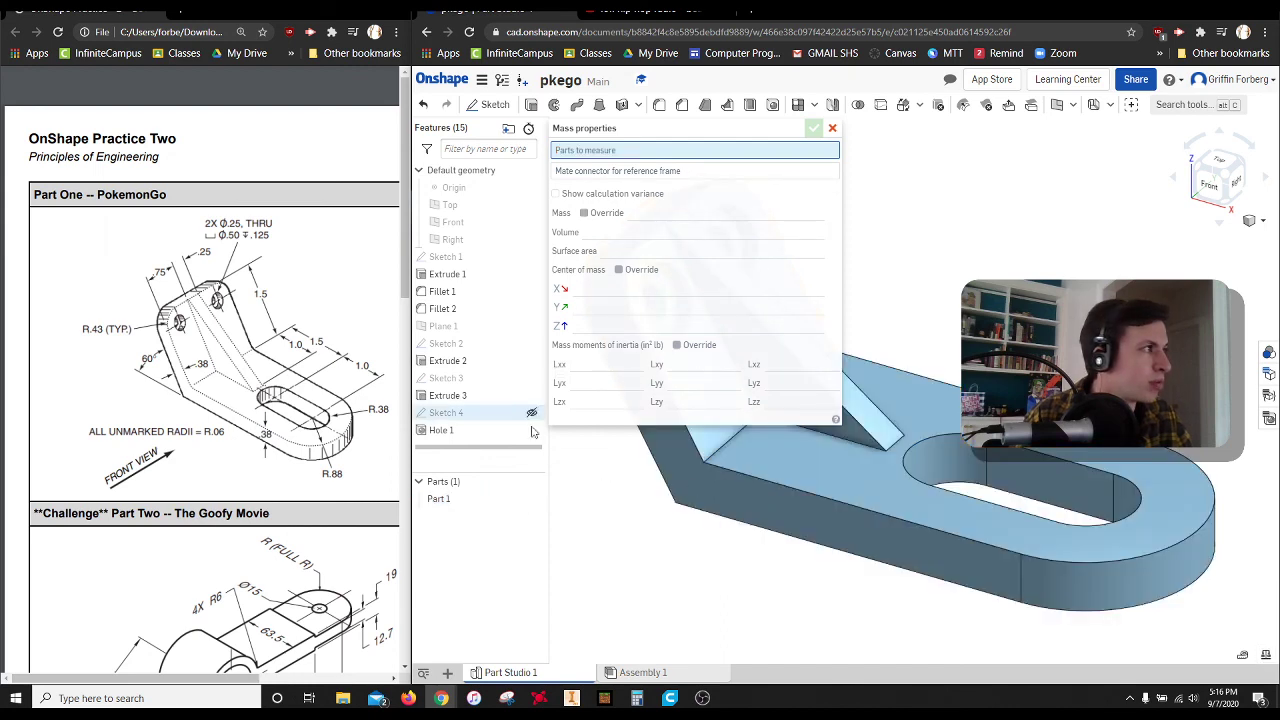
{"action": "left_click", "coordinate": [452, 499]}
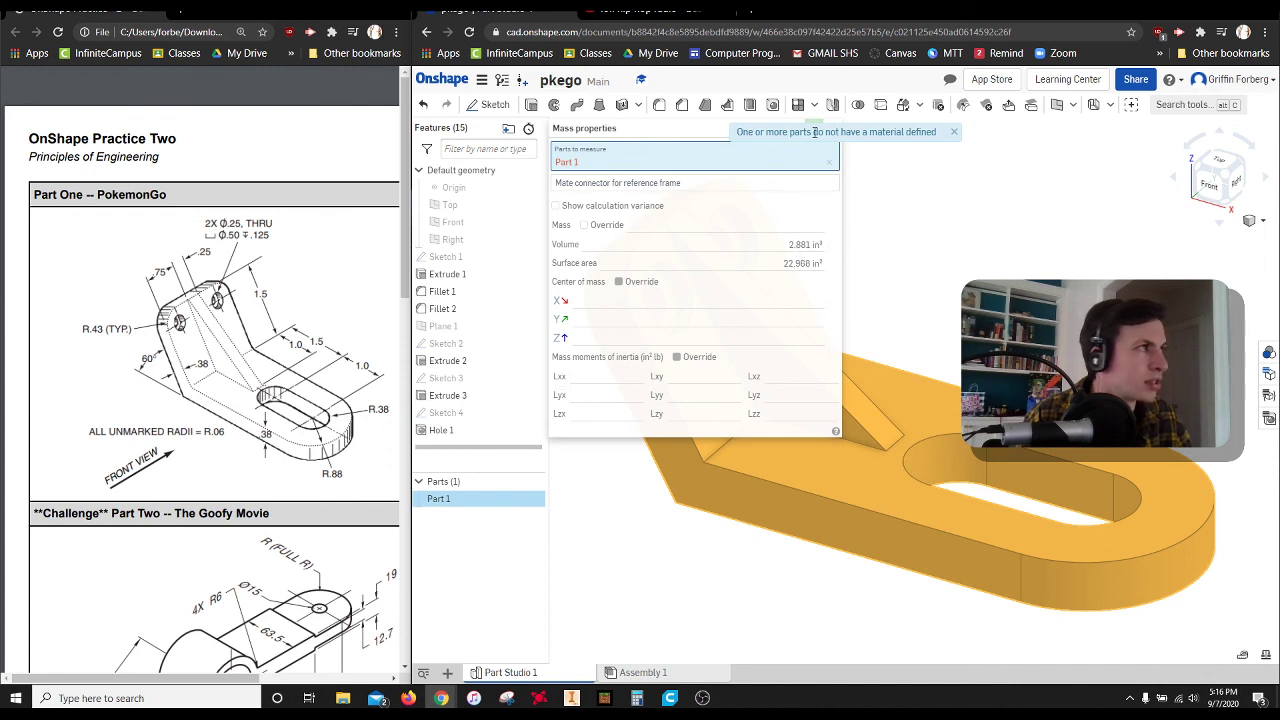
{"action": "mouse_move", "coordinate": [788, 247]}
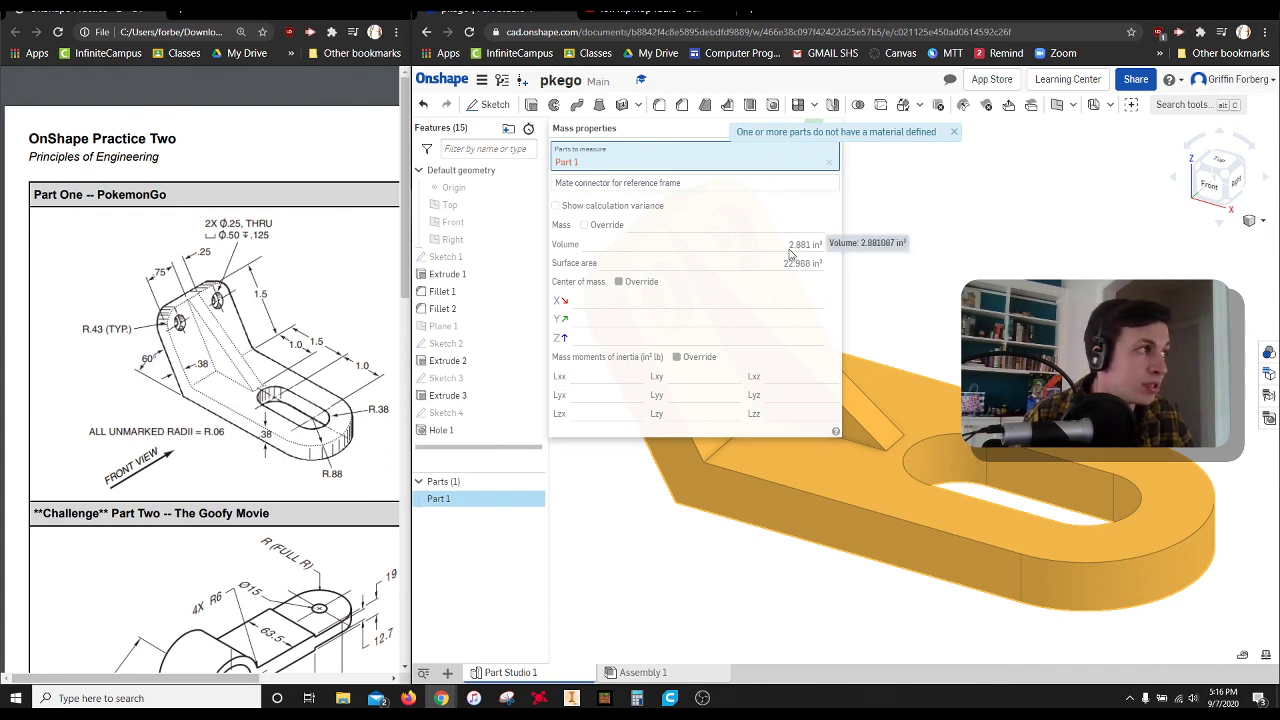
{"action": "mouse_move", "coordinate": [797, 268]}
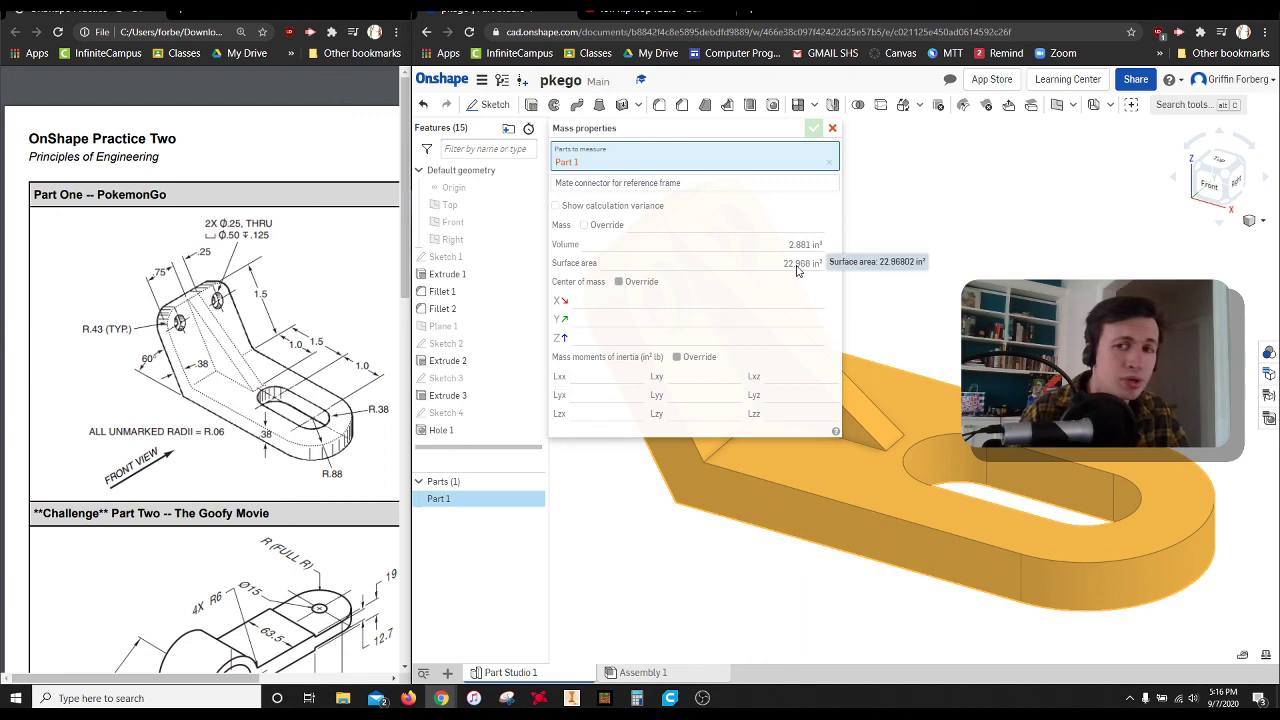